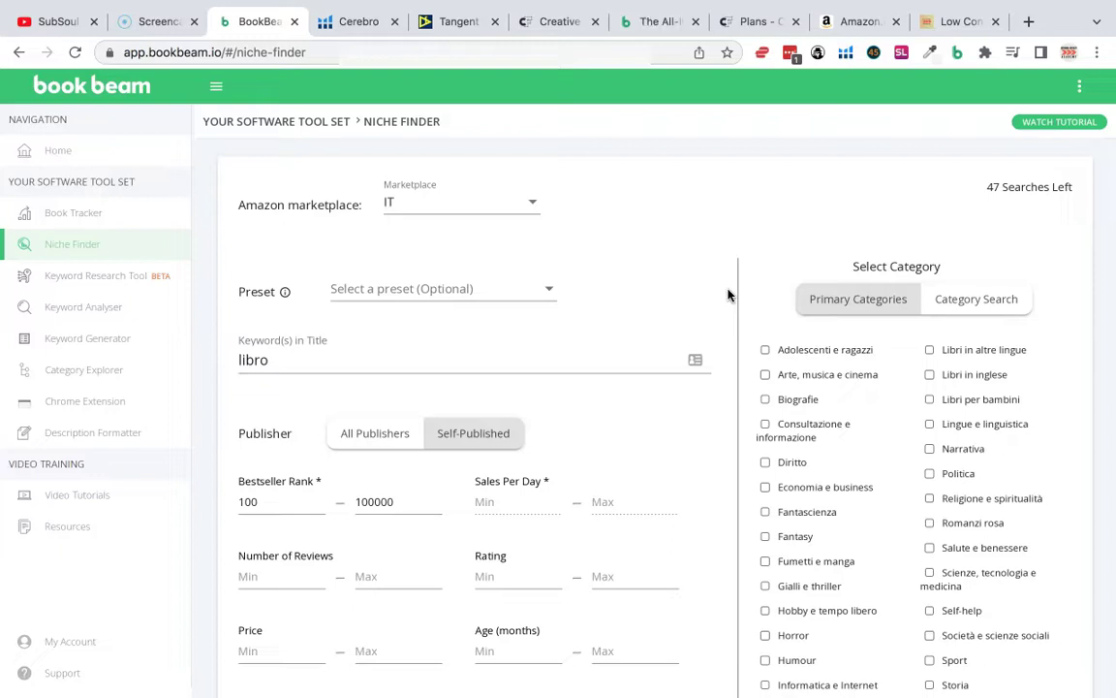
Step: View the Low Content Elite Society page, and return to the BookBeam Niche Finder
left_click(955, 21)
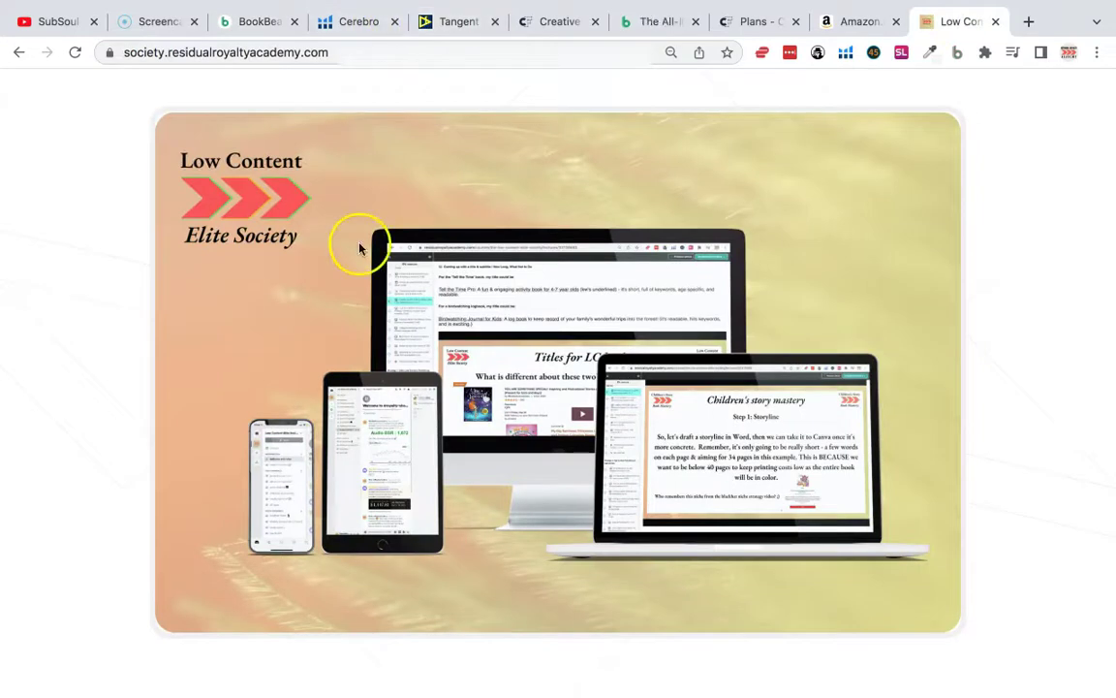
left_click(260, 26)
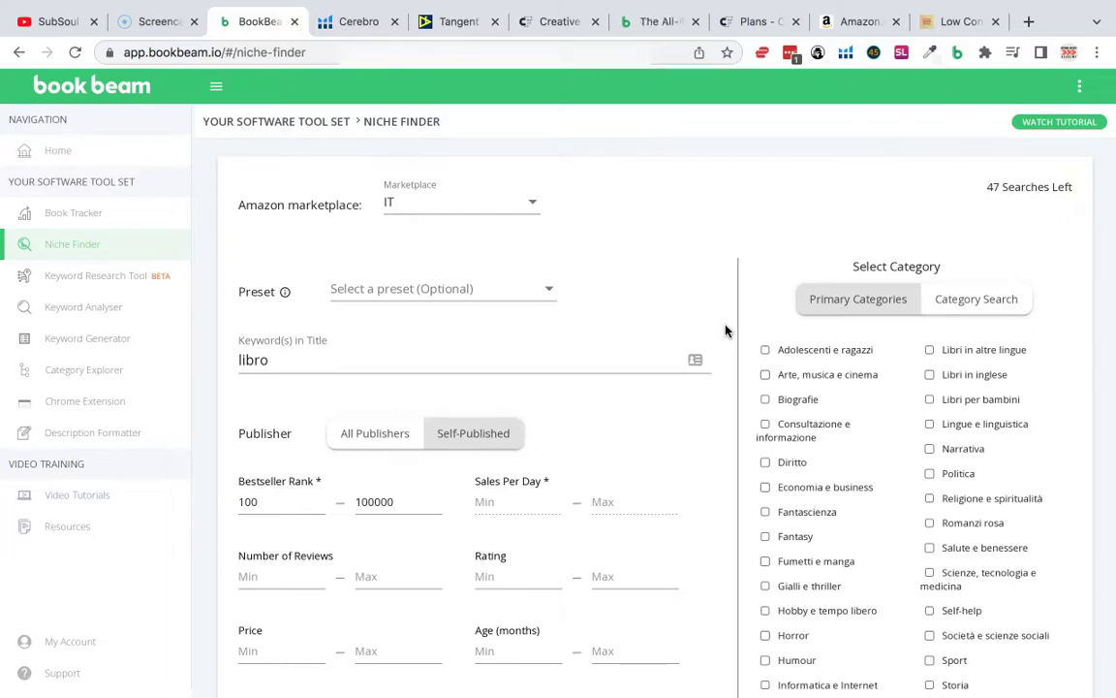
left_click(717, 341)
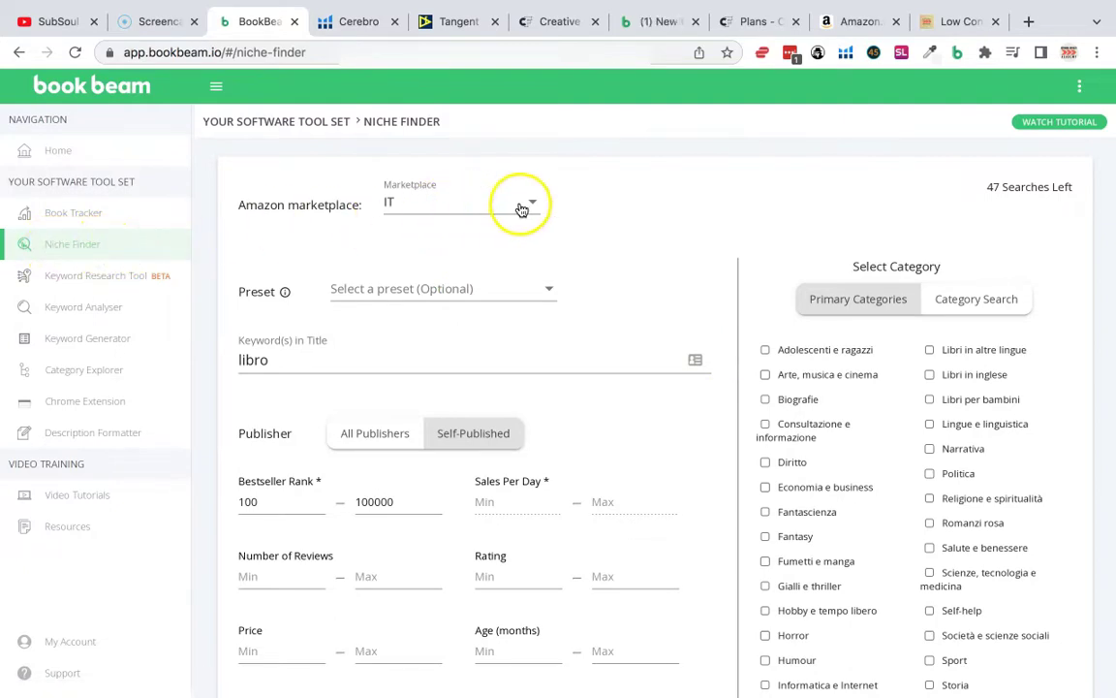
Step: Choose IT as the Amazon marketplace and review the available search presets without applying one
left_click(445, 213)
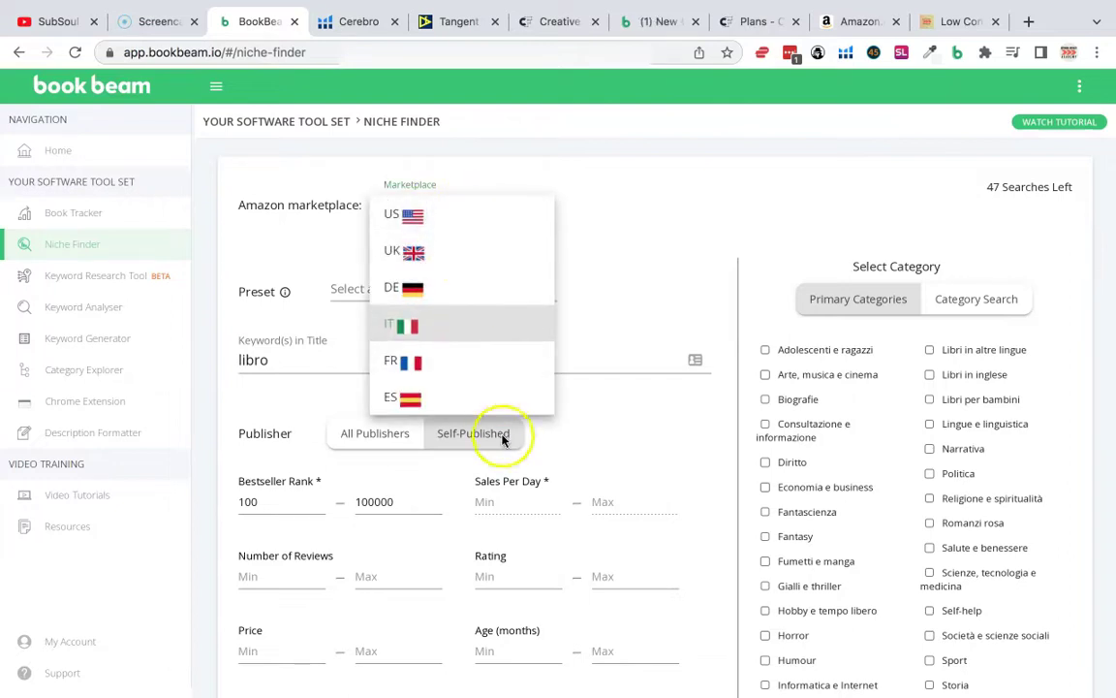
left_click(480, 327)
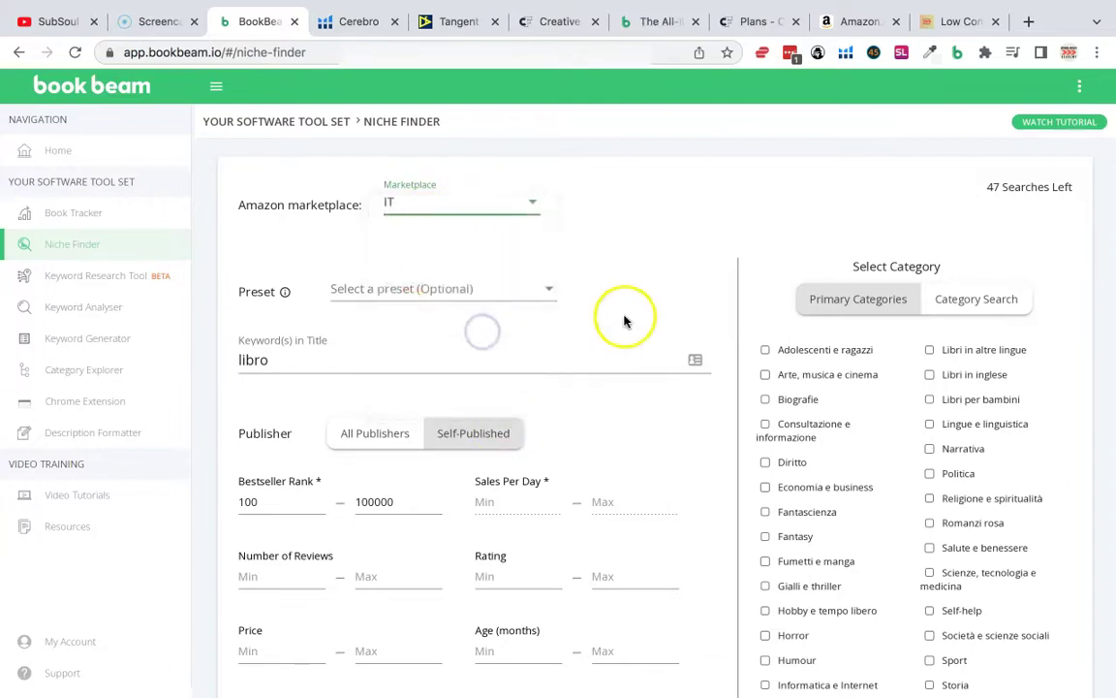
left_click(551, 290)
left_click(681, 290)
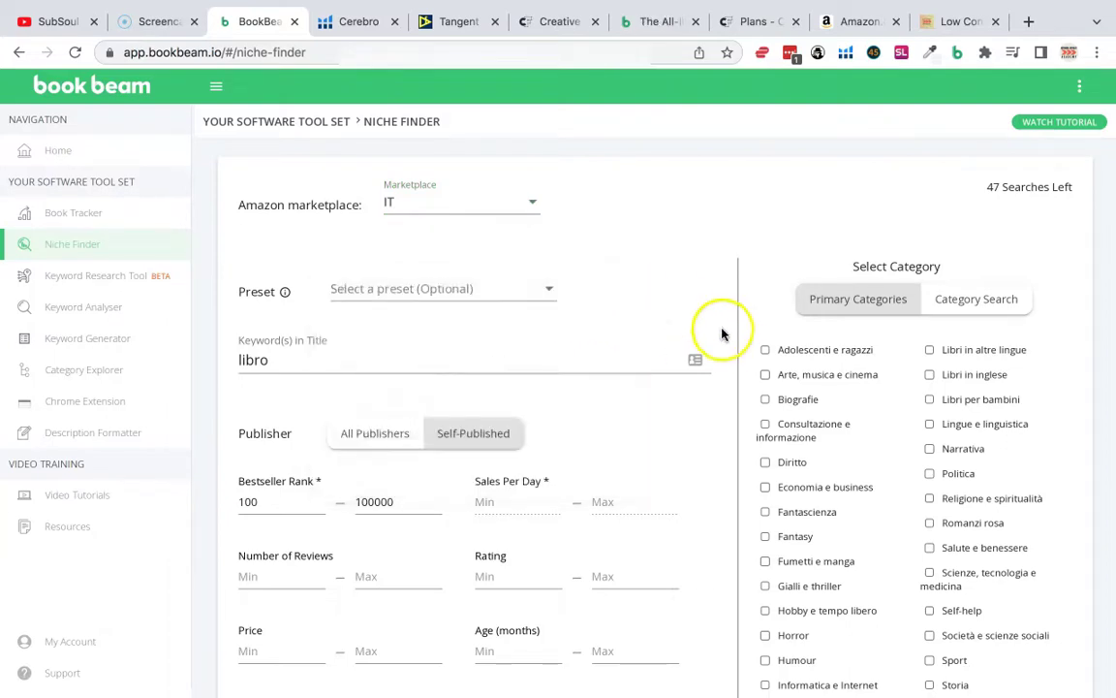
scroll(747, 412, "down", 1)
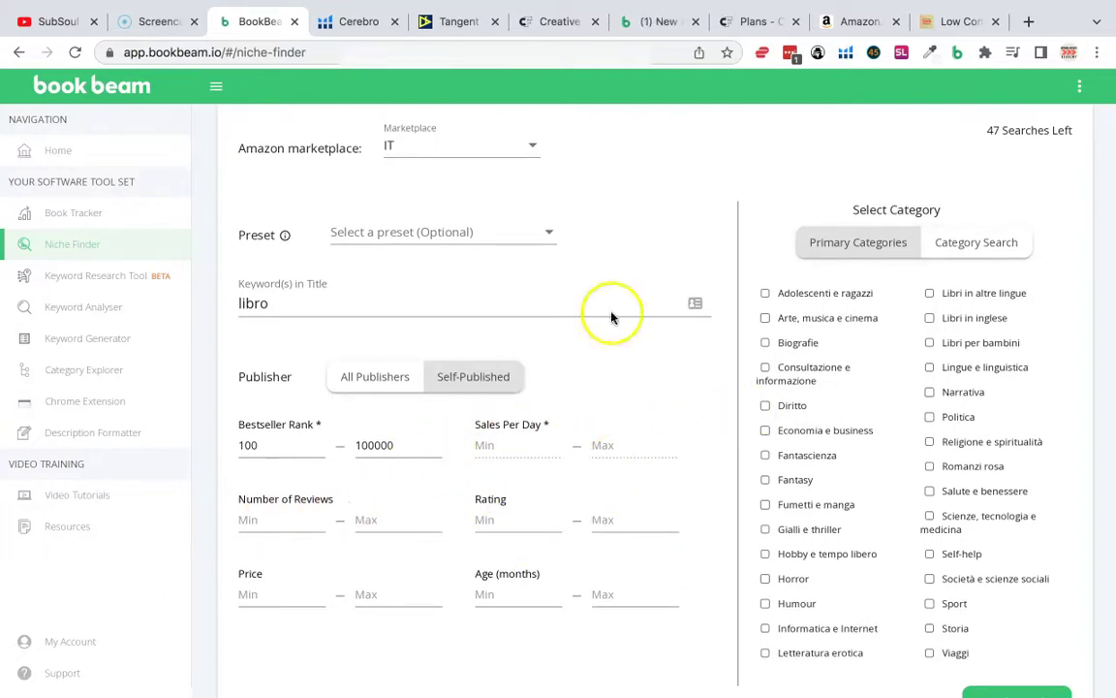
left_click(471, 233)
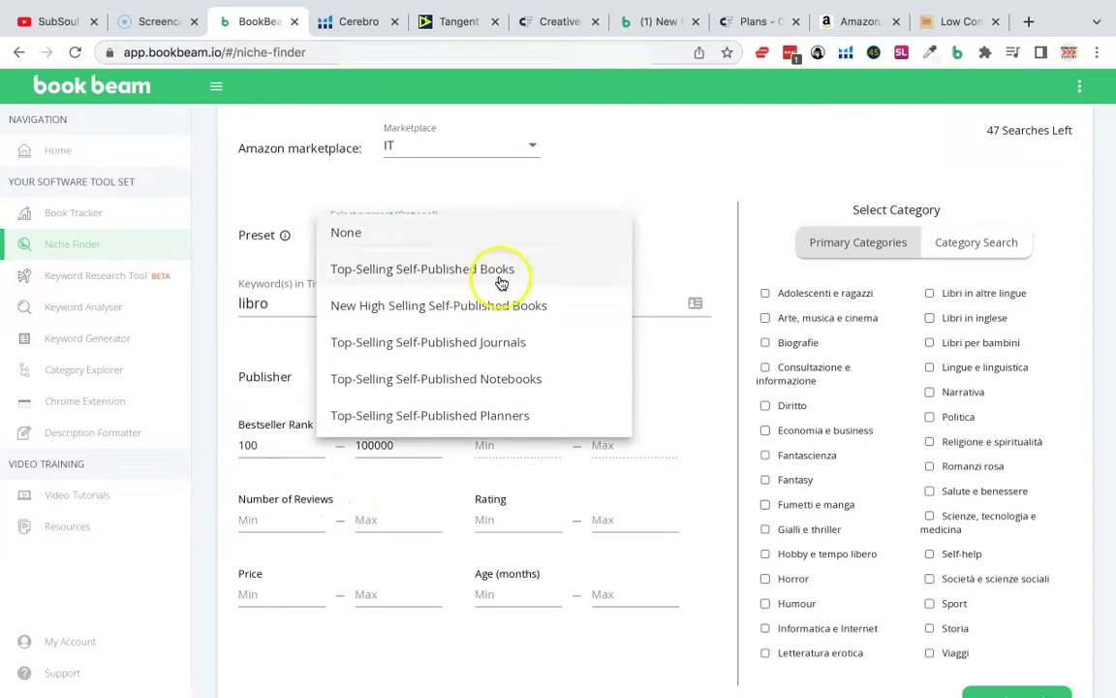
left_click(698, 237)
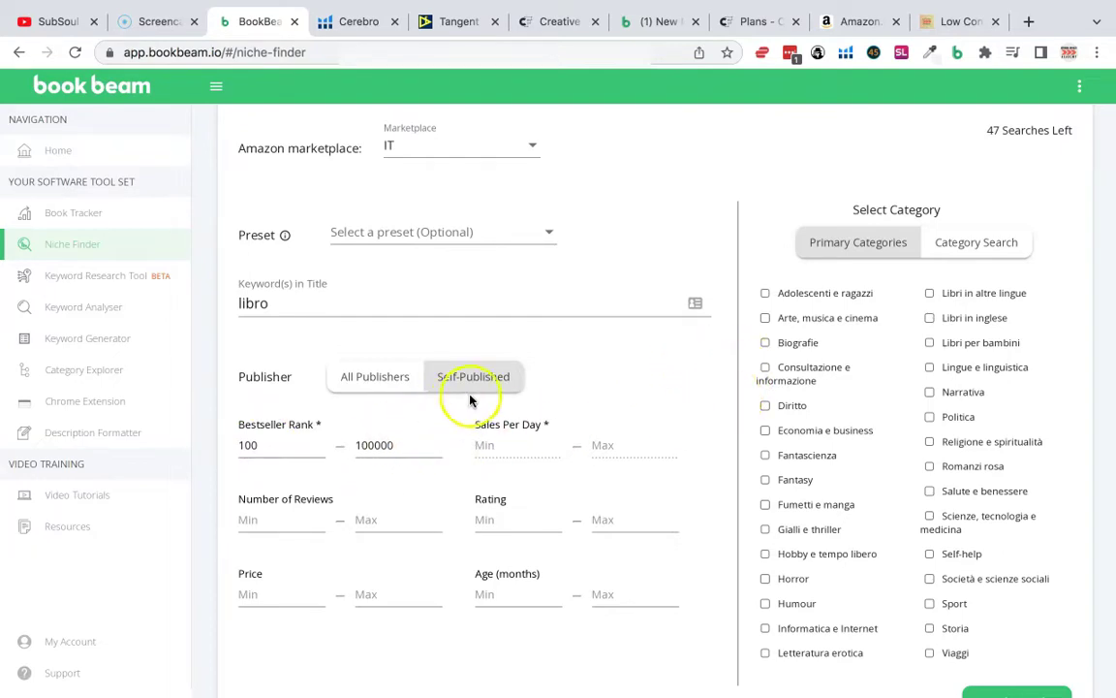
Step: Run the search for self-published books with "libro" in the title and a bestseller rank of 100 to 100000
left_click(249, 303)
left_click(272, 303)
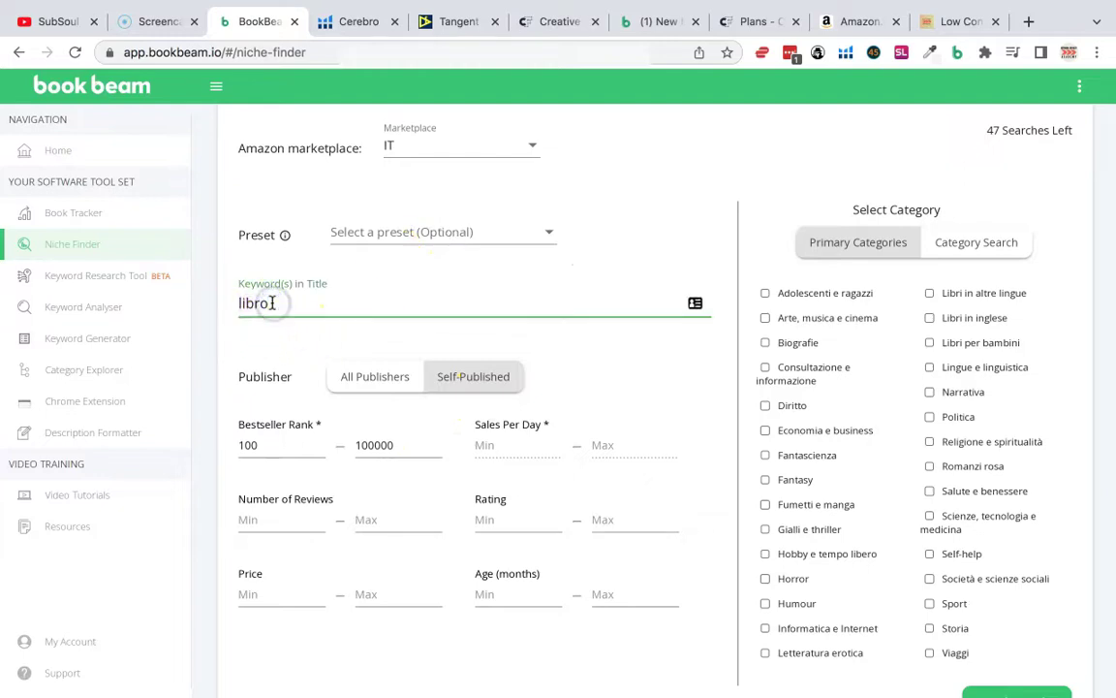
left_click(294, 303)
left_click(697, 386)
scroll(717, 388, "down", 1)
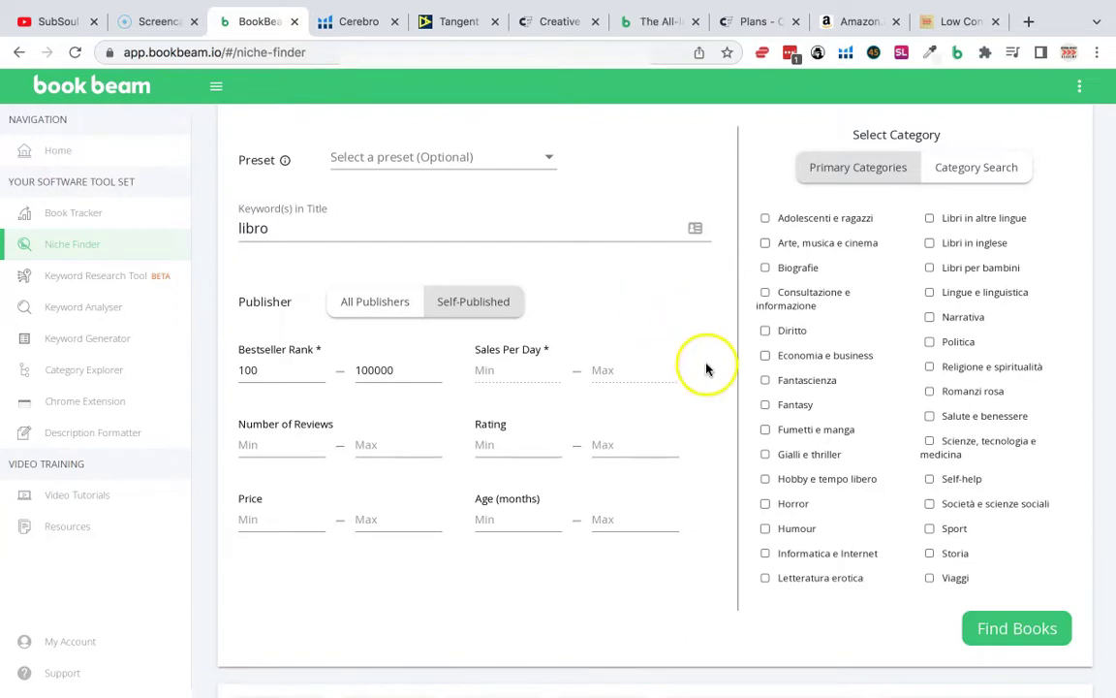
scroll(705, 368, "down", 1)
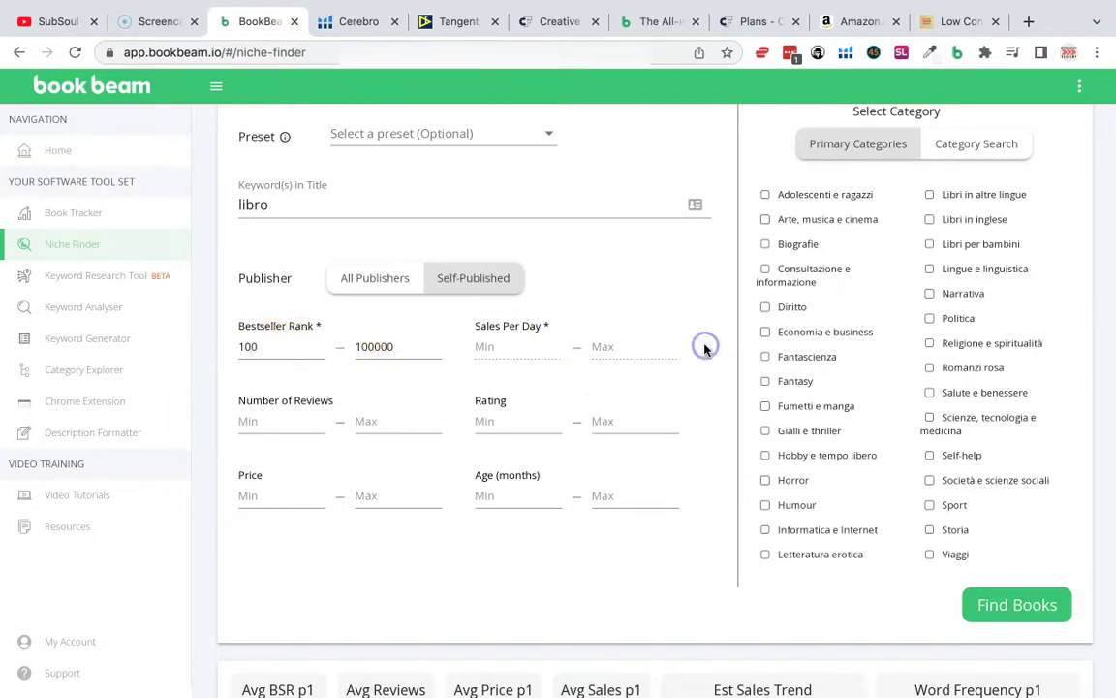
scroll(705, 349, "up", 1)
scroll(707, 349, "down", 1)
scroll(717, 403, "up", 1)
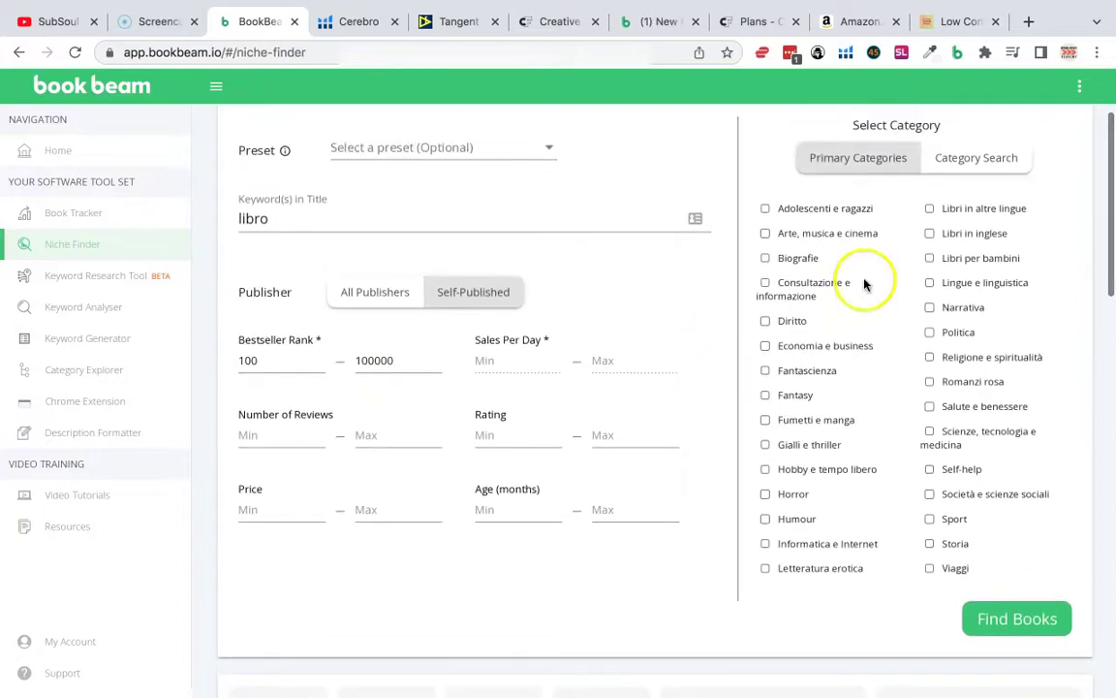
scroll(853, 368, "down", 1)
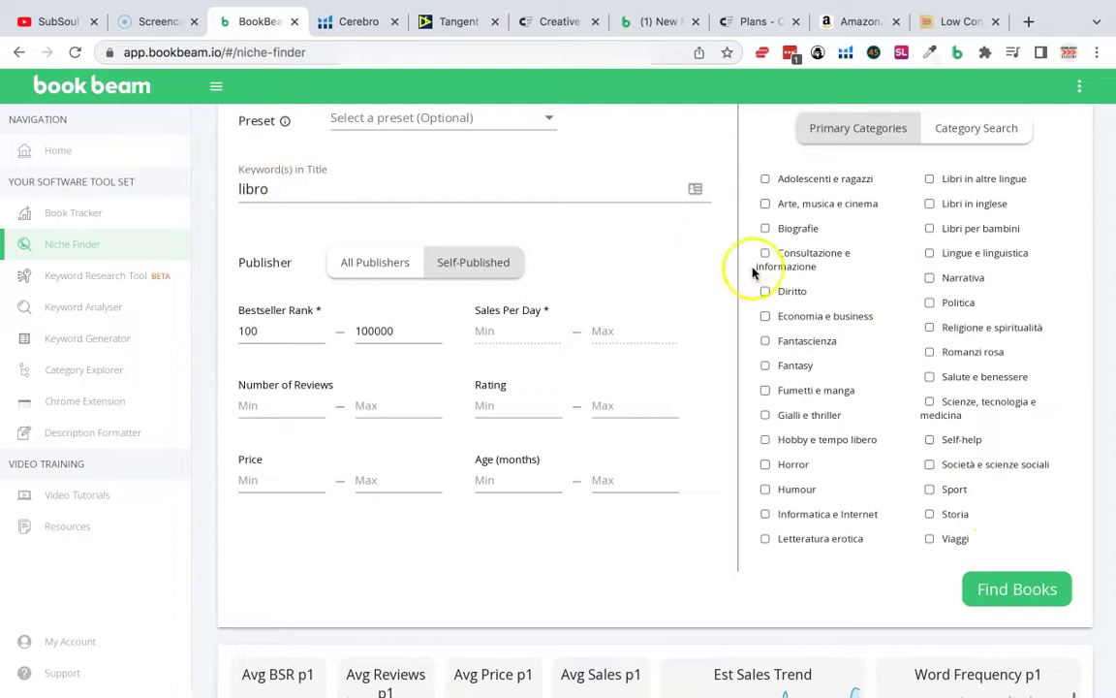
left_click(1021, 588)
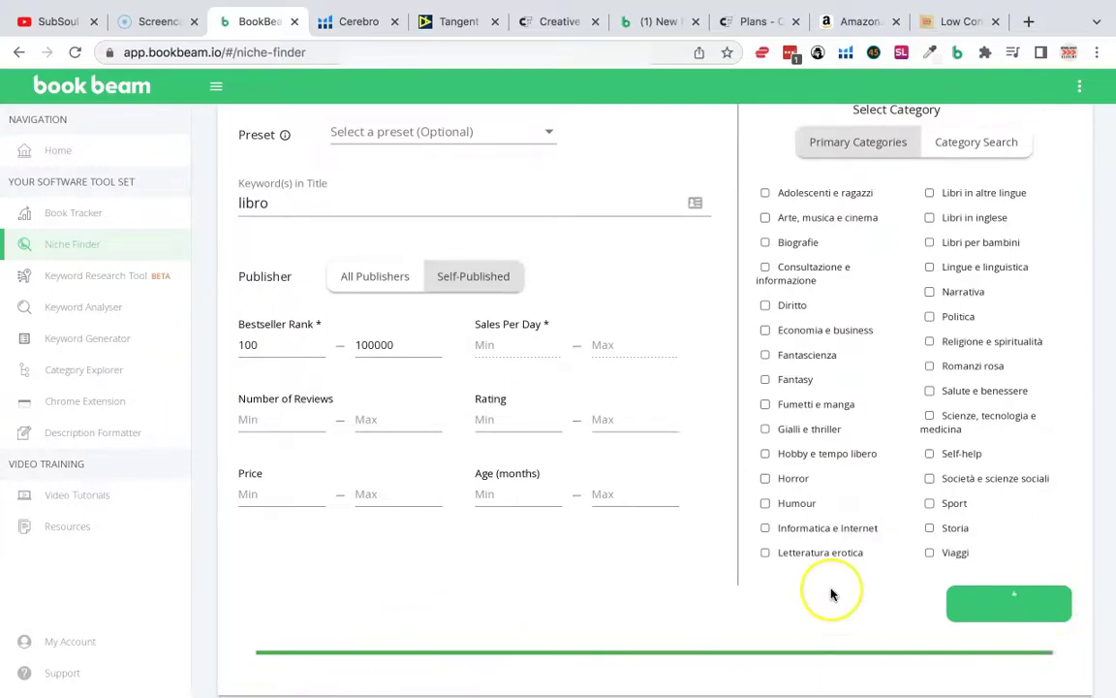
Step: Check the remaining searches and BookBeam's yearly plan prices and search allowances, and return to the Niche Finder
scroll(832, 593, "up", 1)
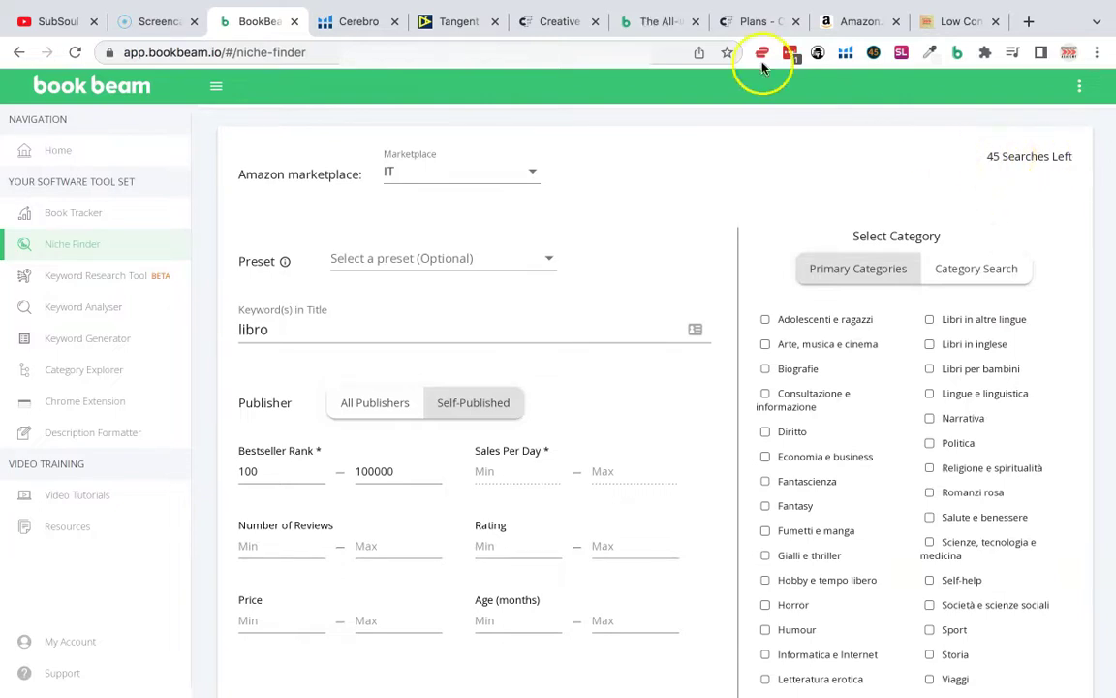
left_click(656, 30)
scroll(572, 378, "up", 1)
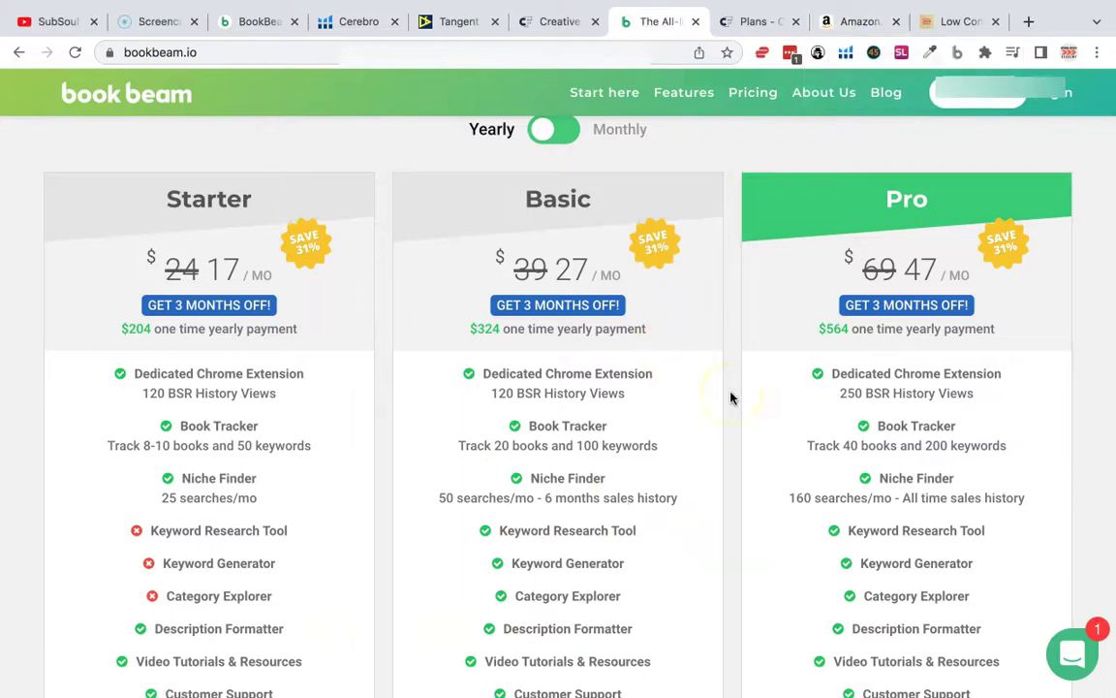
left_click(248, 25)
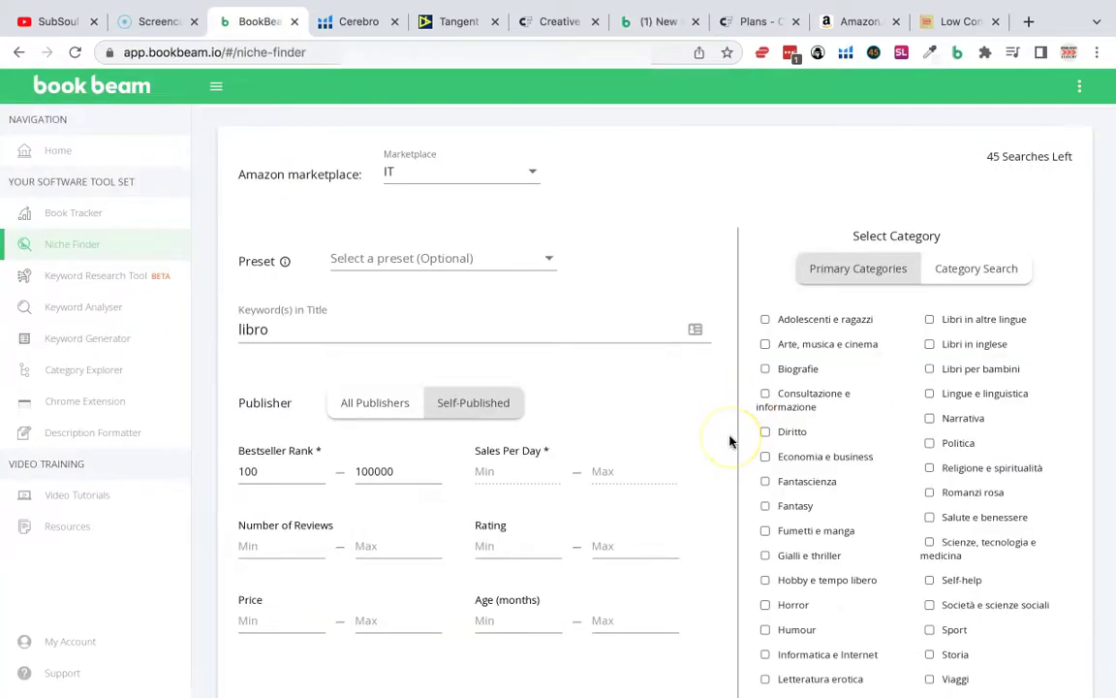
Step: Examine the results' average figures and the monthly sales, royalties and prices of the top-listed books
scroll(731, 441, "down", 5)
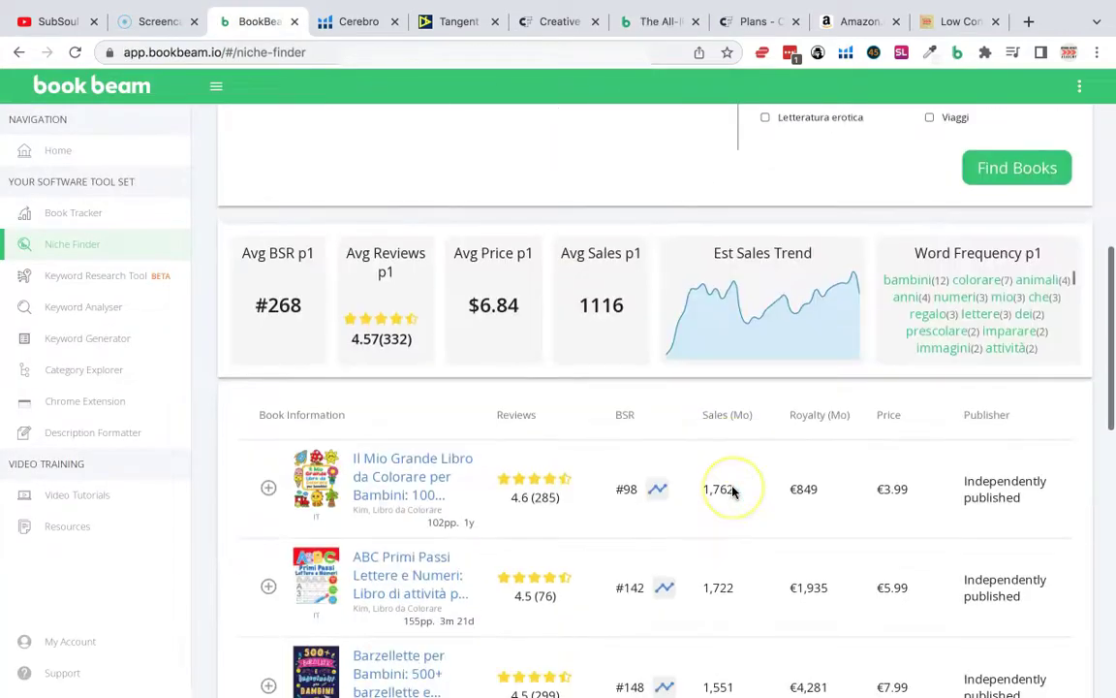
scroll(732, 492, "down", 2)
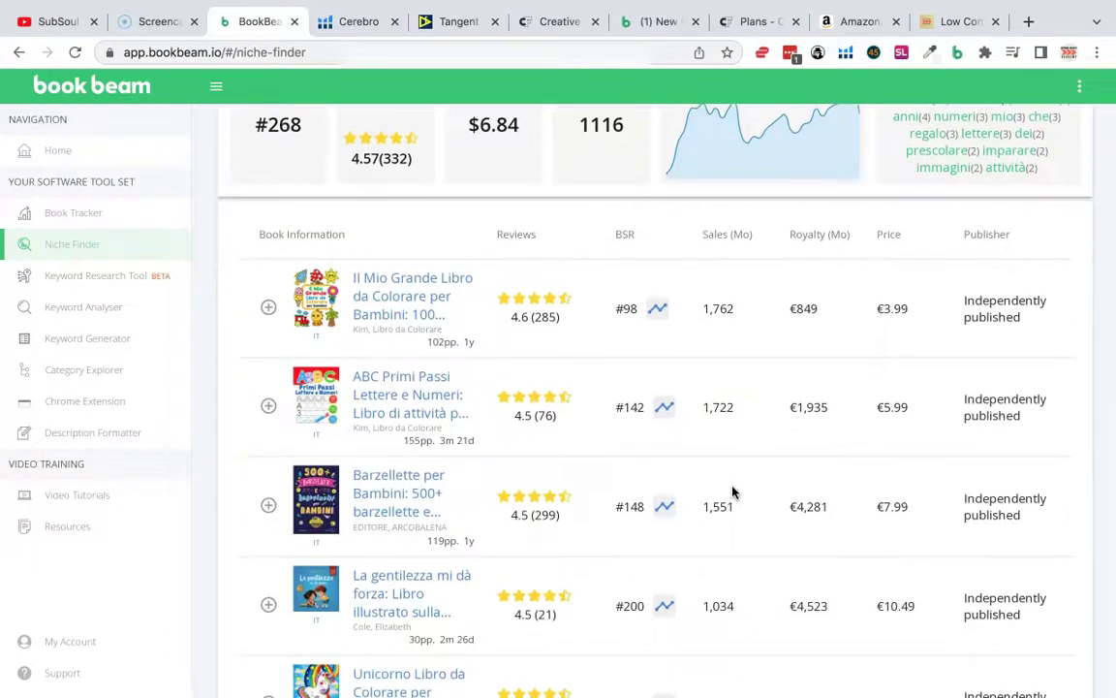
scroll(732, 493, "up", 2)
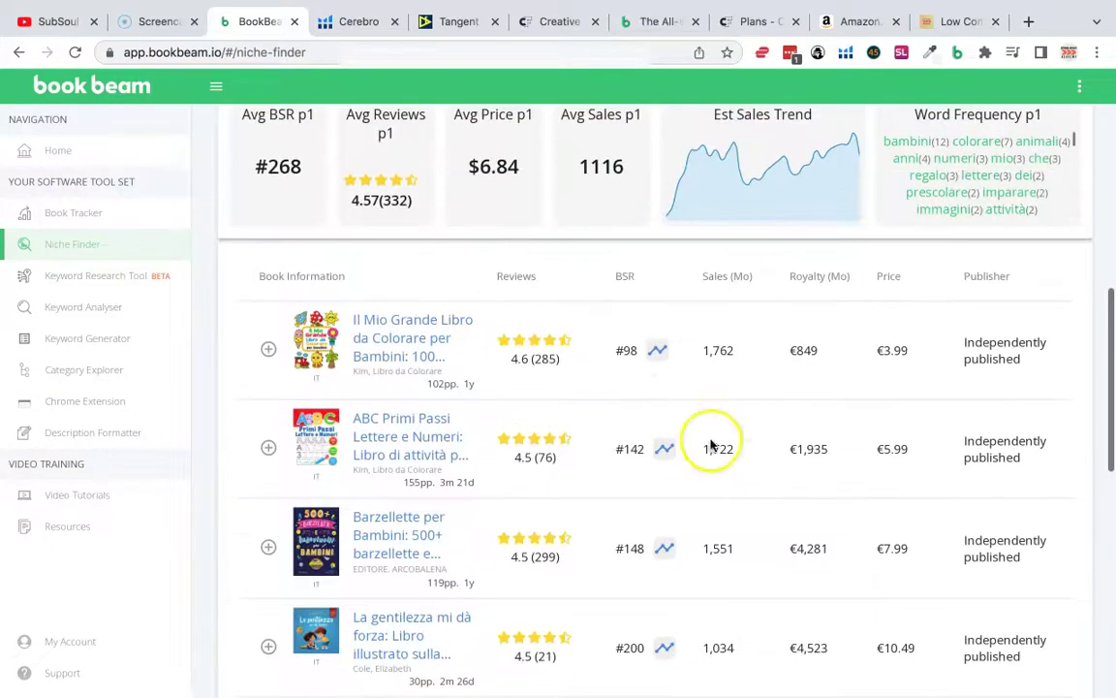
scroll(627, 279, "up", 3)
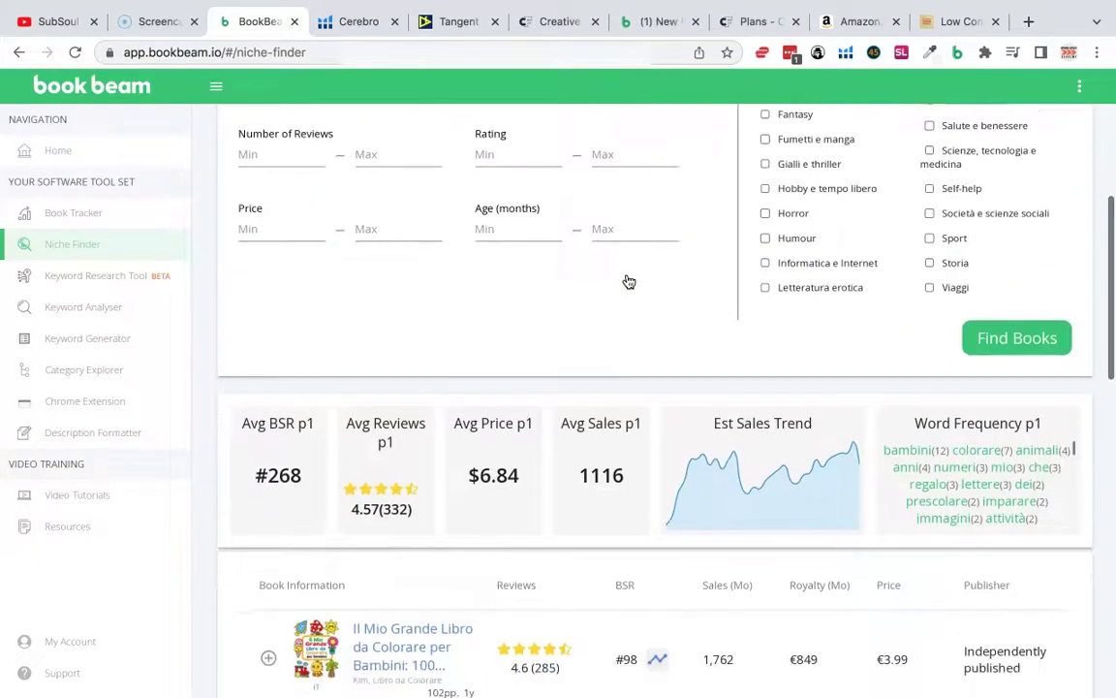
scroll(629, 281, "down", 3)
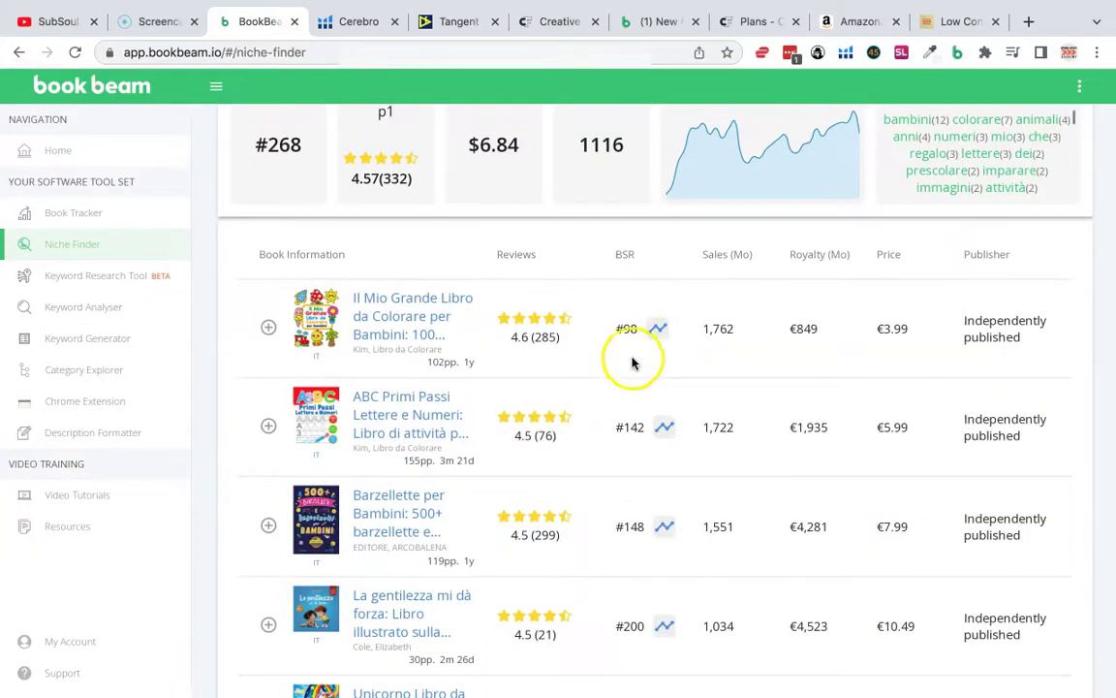
scroll(629, 345, "down", 1)
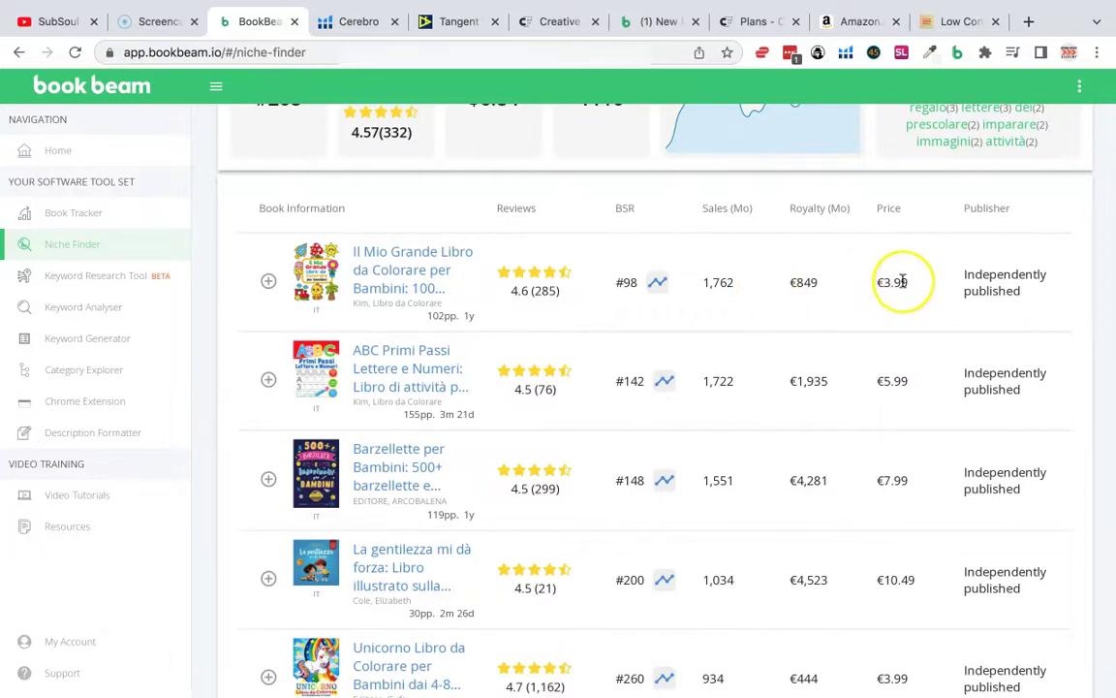
left_click(803, 280)
left_click(809, 389)
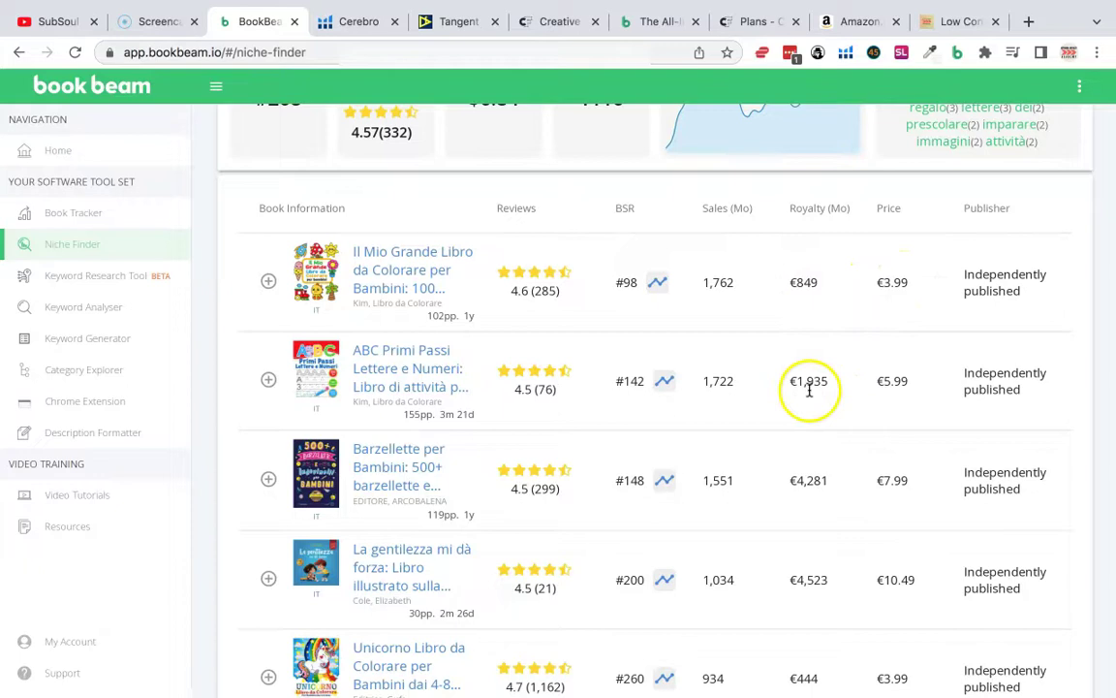
left_click(808, 476)
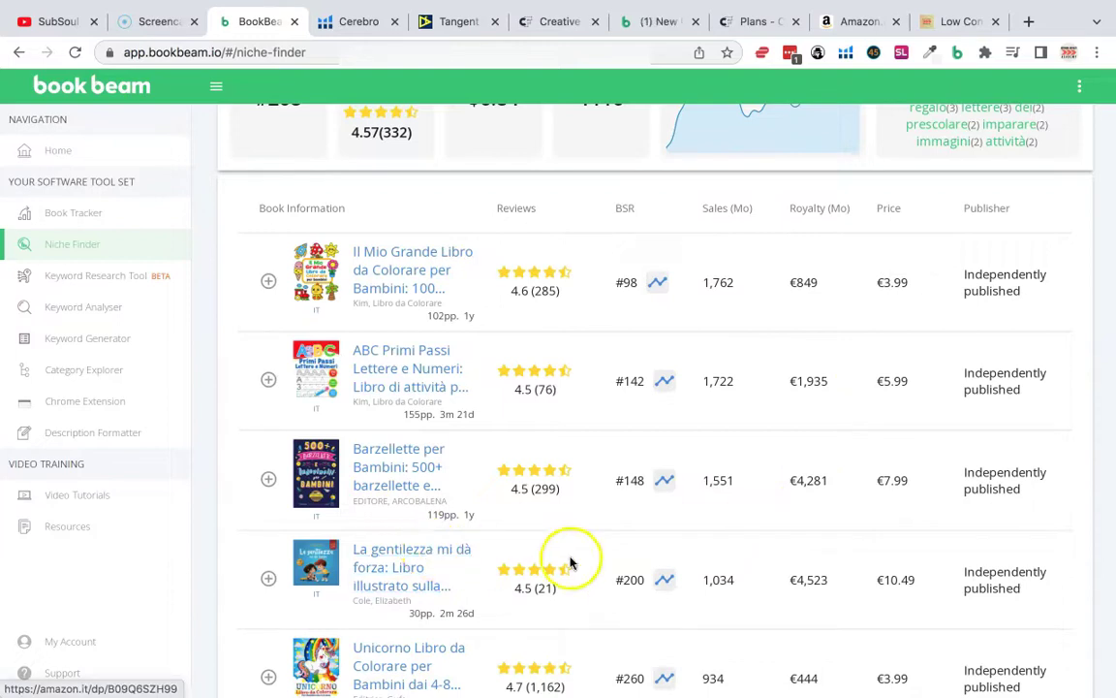
Step: Look over the Low Content Elite Society page's course preview images and return to the book results
left_click(959, 21)
scroll(794, 387, "down", 5)
scroll(795, 388, "up", 2)
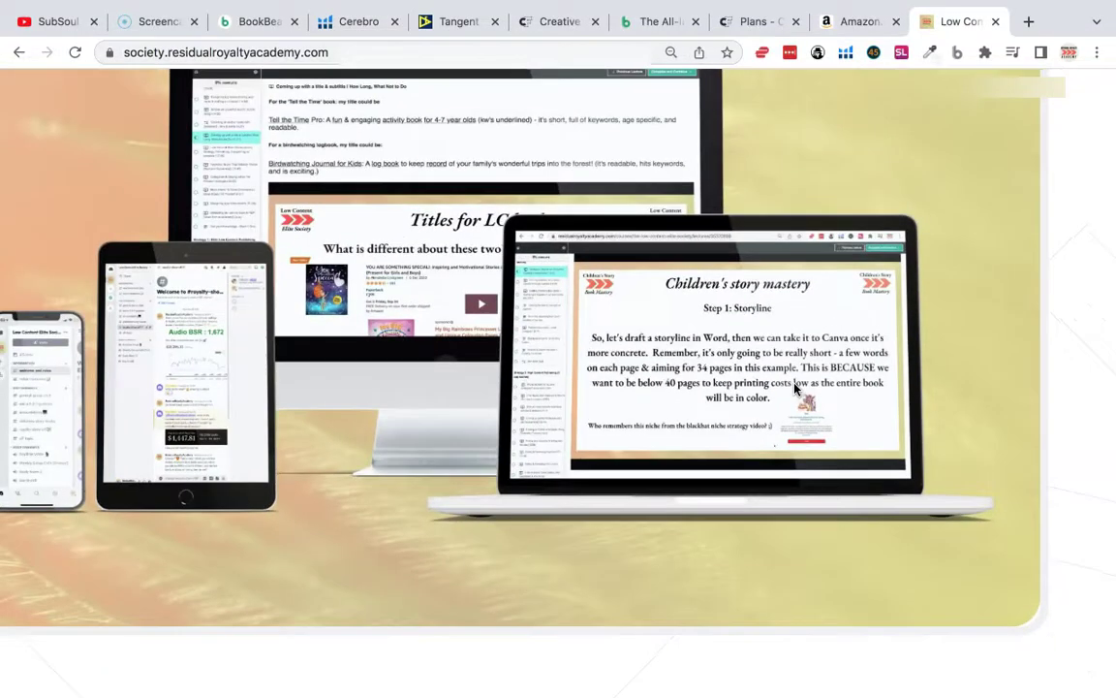
left_click(258, 36)
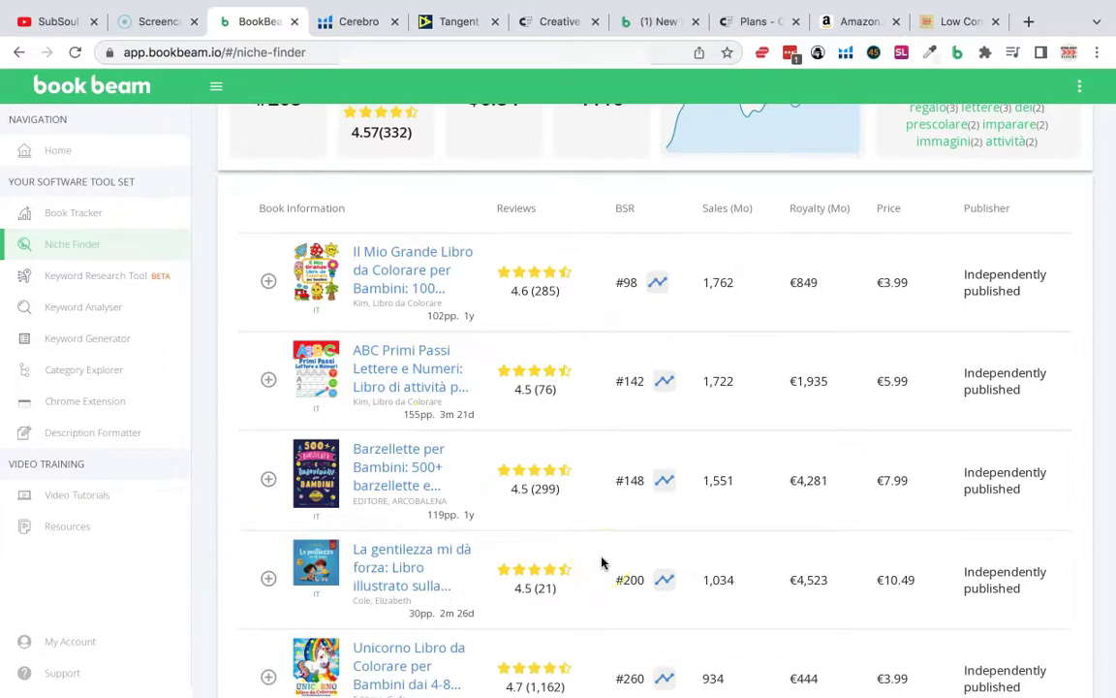
Step: Compare the reviews, bestseller ranks, royalties and prices of the books through the end of the first results page
scroll(601, 562, "down", 1)
left_click(598, 529)
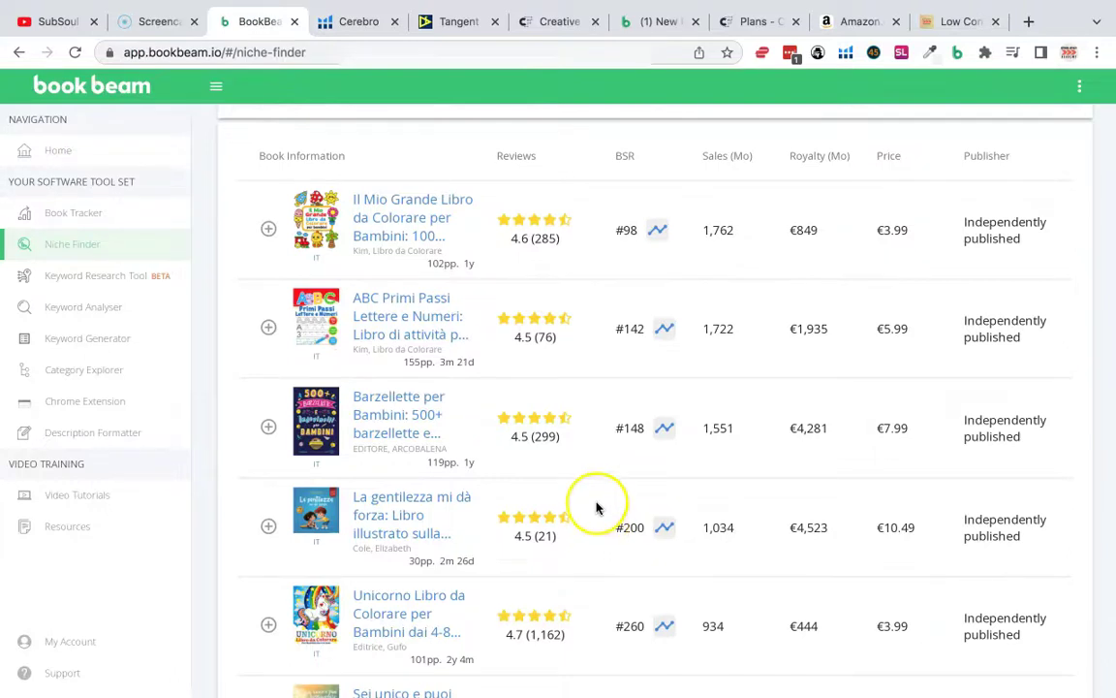
scroll(598, 509, "down", 1)
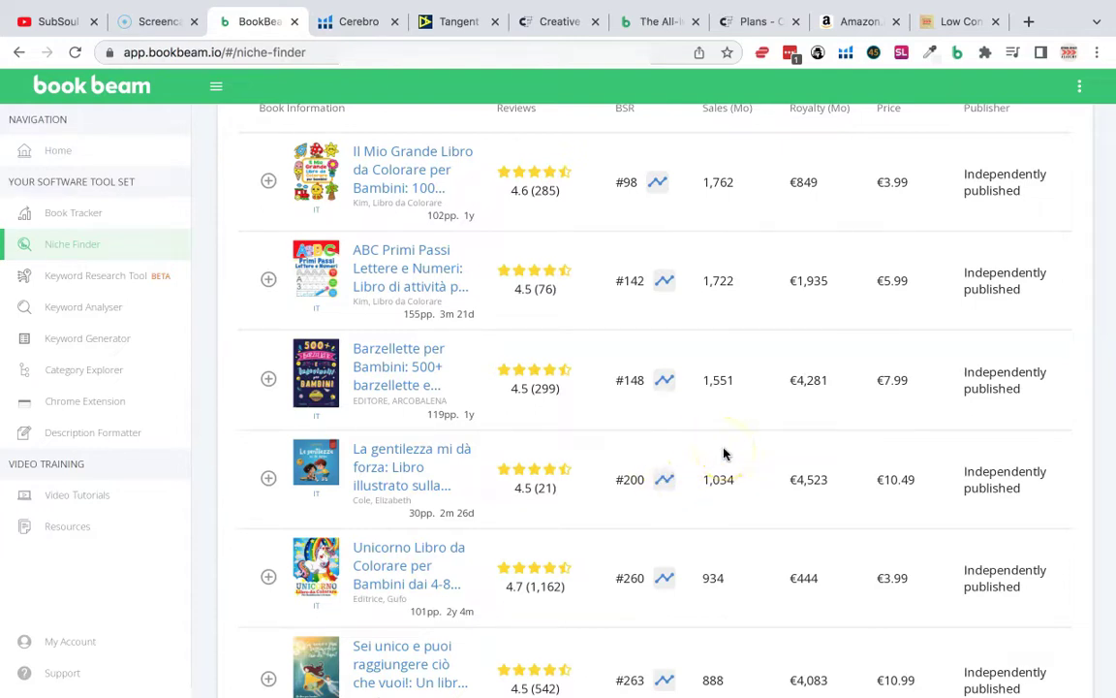
scroll(725, 454, "down", 1)
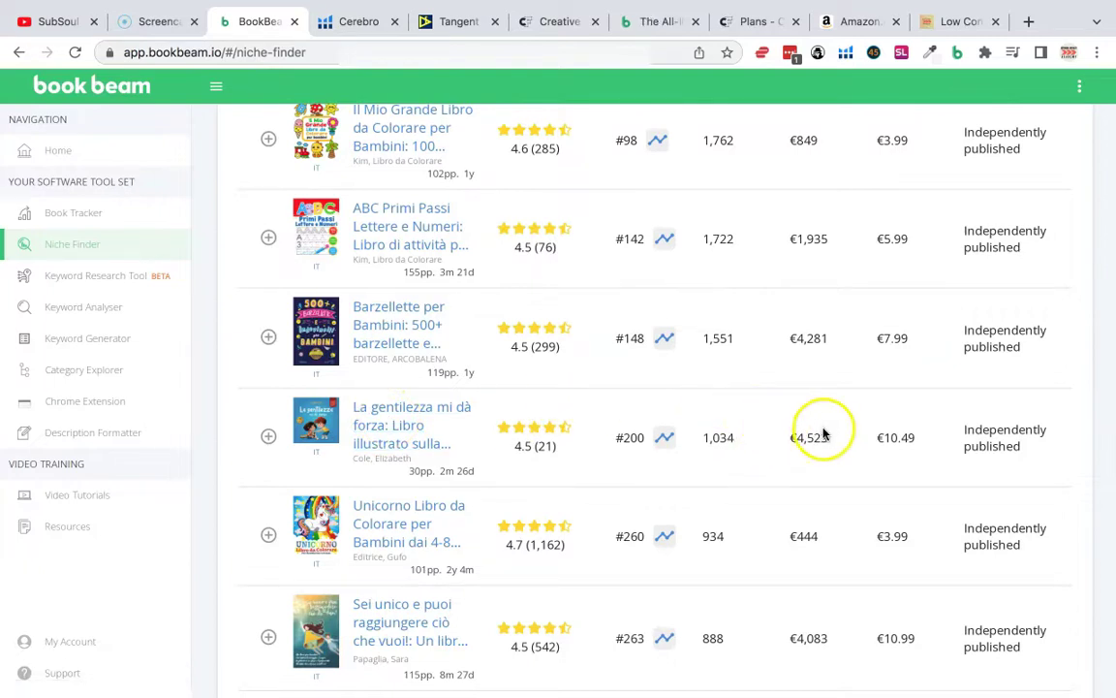
scroll(823, 435, "up", 5)
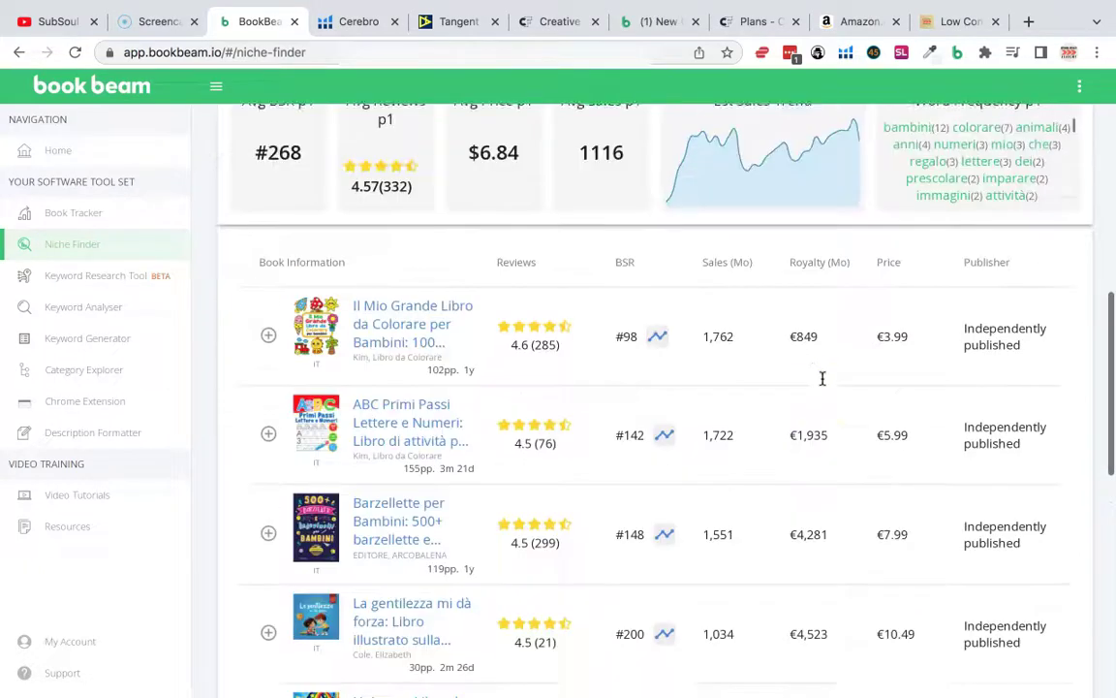
scroll(823, 378, "down", 3)
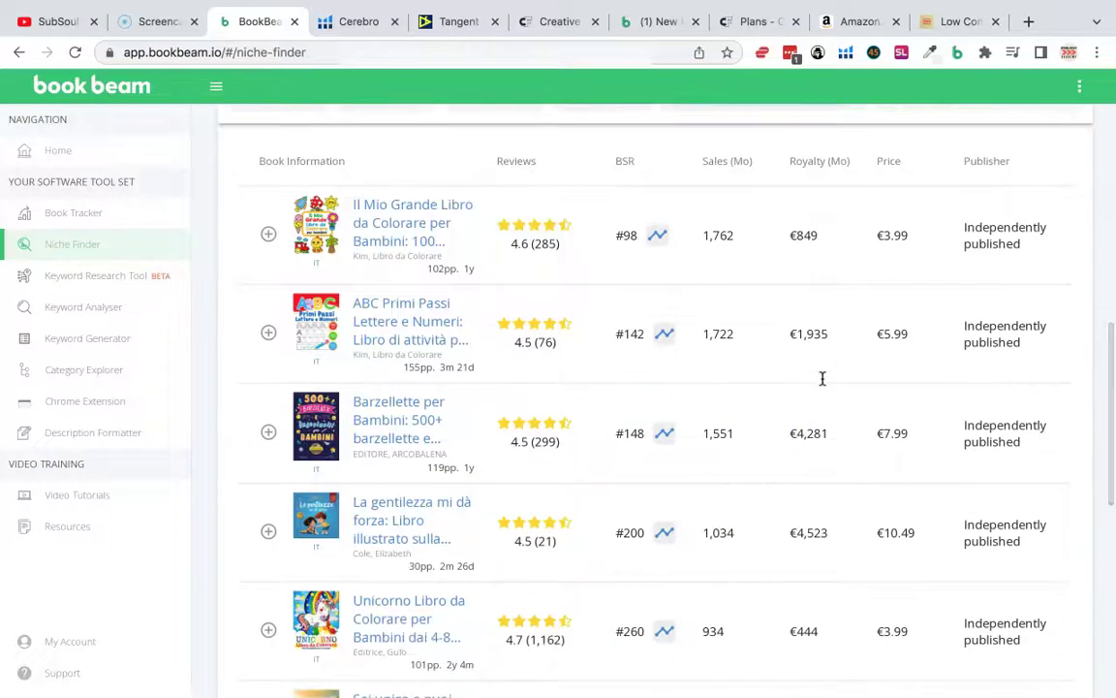
scroll(822, 378, "down", 2)
scroll(822, 378, "up", 3)
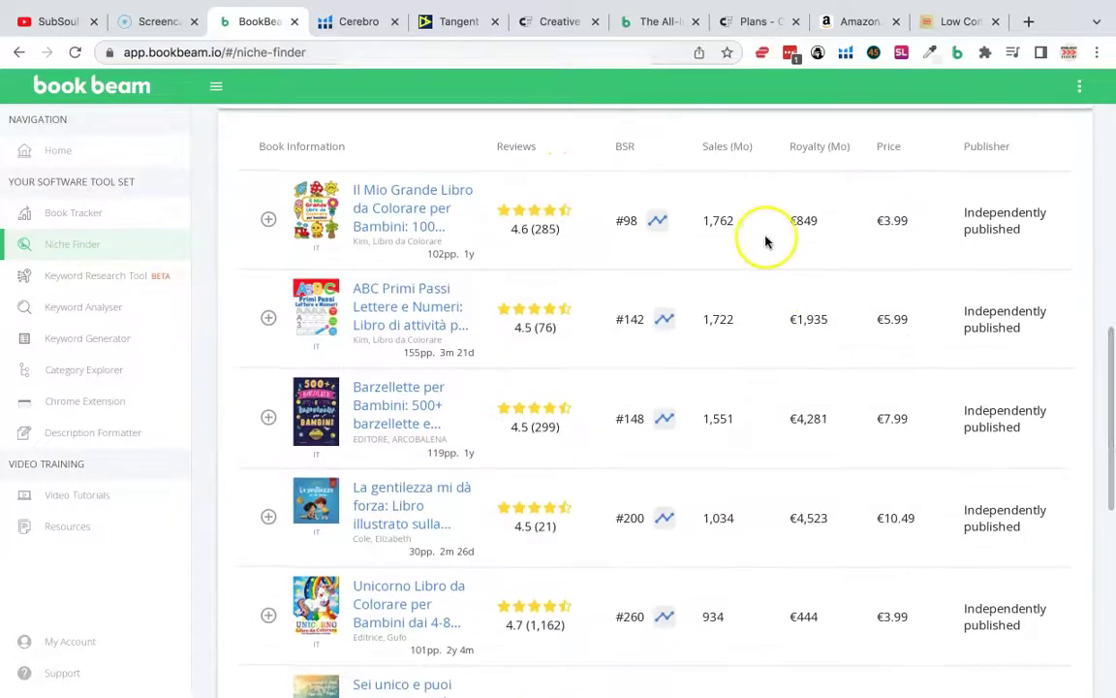
scroll(733, 376, "down", 15)
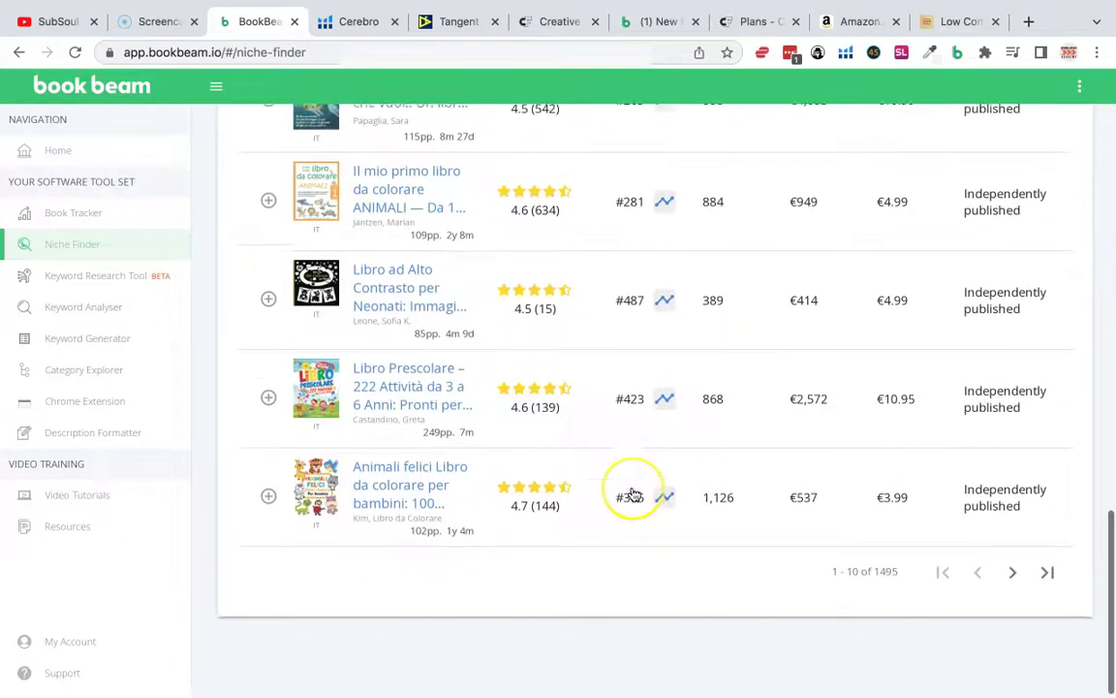
Step: Recheck the results' averages and the top-listed books' royalties, and sort the results by reviews in ascending order
scroll(633, 493, "up", 8)
scroll(755, 411, "up", 2)
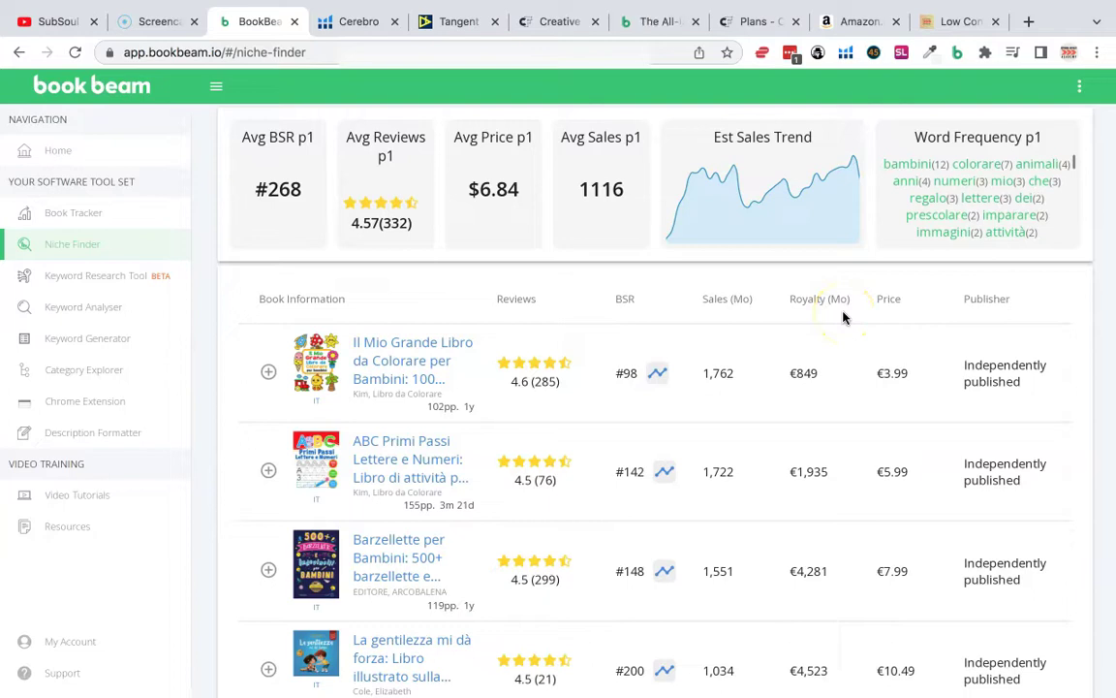
scroll(811, 383, "down", 2)
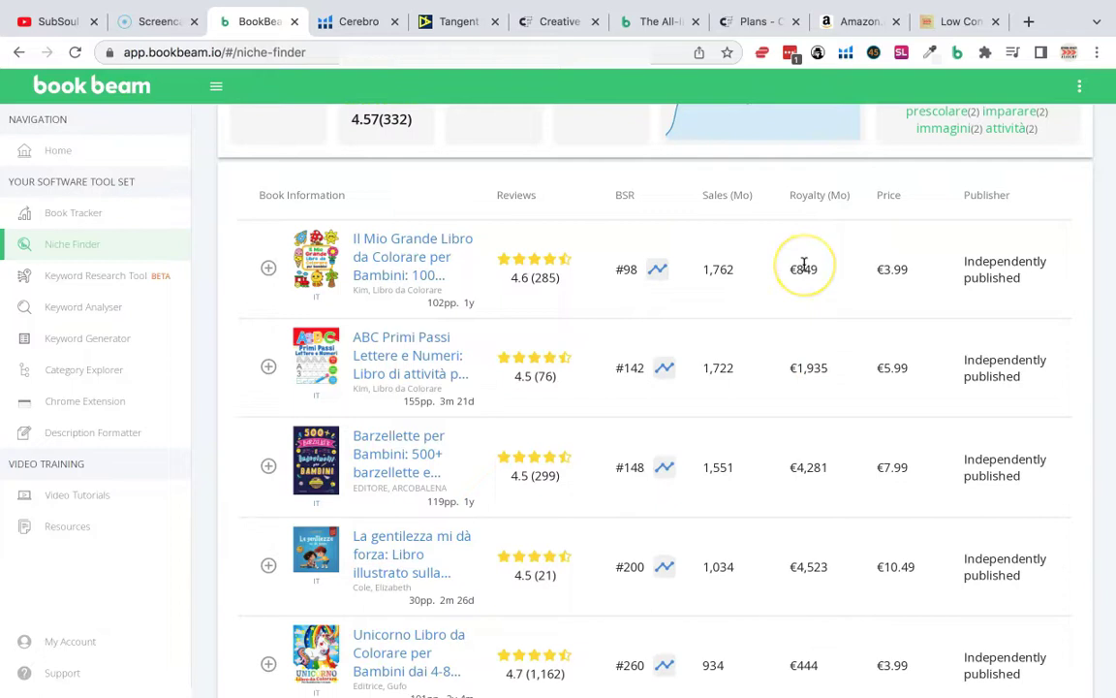
scroll(804, 385, "down", 2)
scroll(803, 391, "up", 5)
scroll(803, 390, "up", 2)
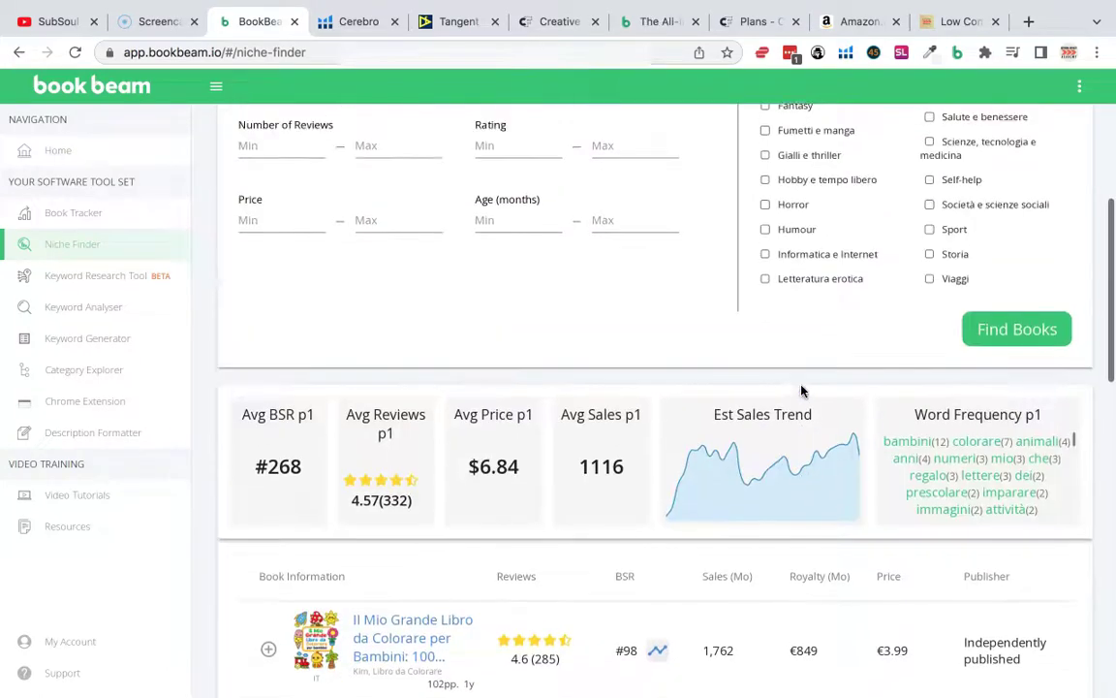
scroll(802, 391, "down", 5)
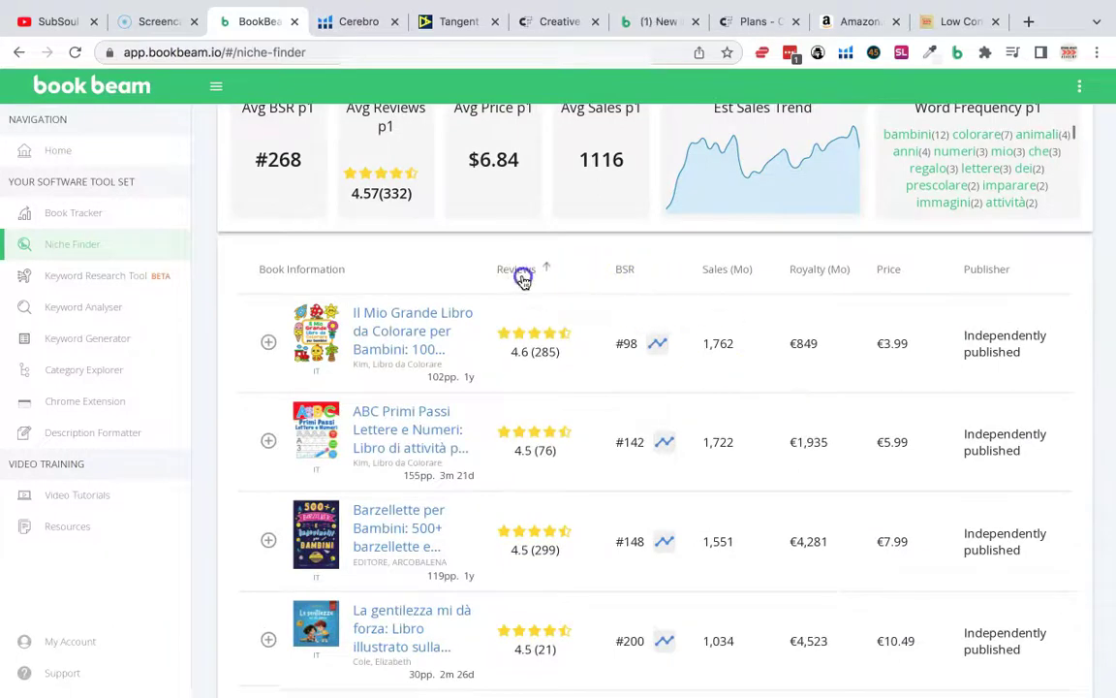
left_click(523, 279)
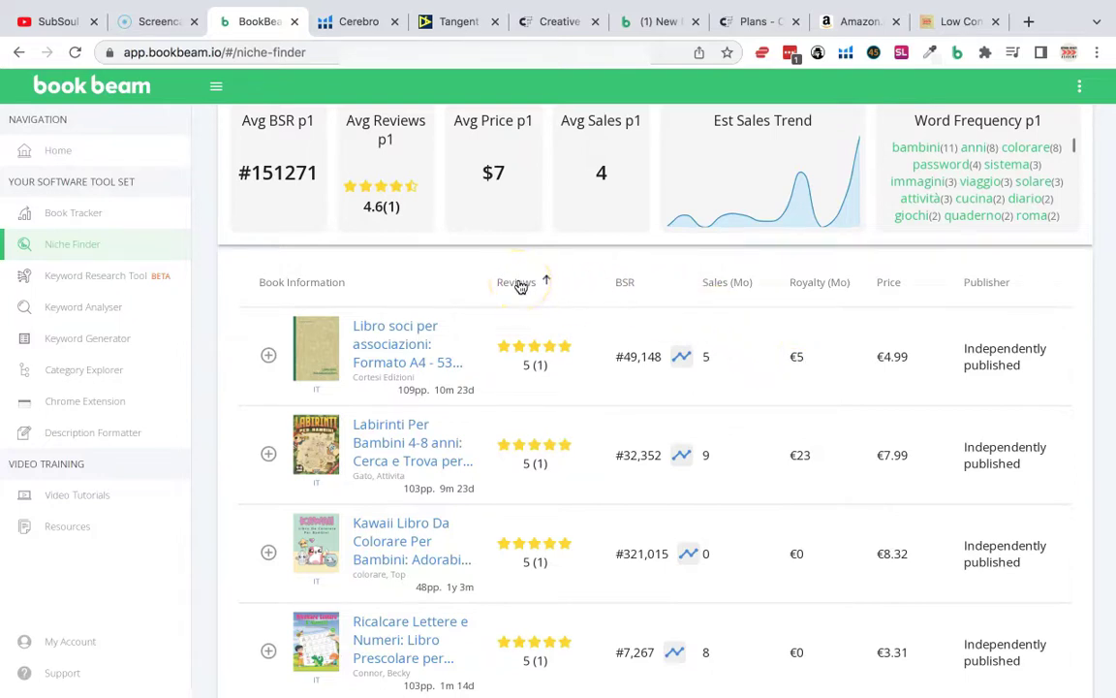
Step: Examine the ratings, bestseller ranks, monthly sales and royalties of the least-reviewed books through the end of the first page
scroll(545, 507, "down", 2)
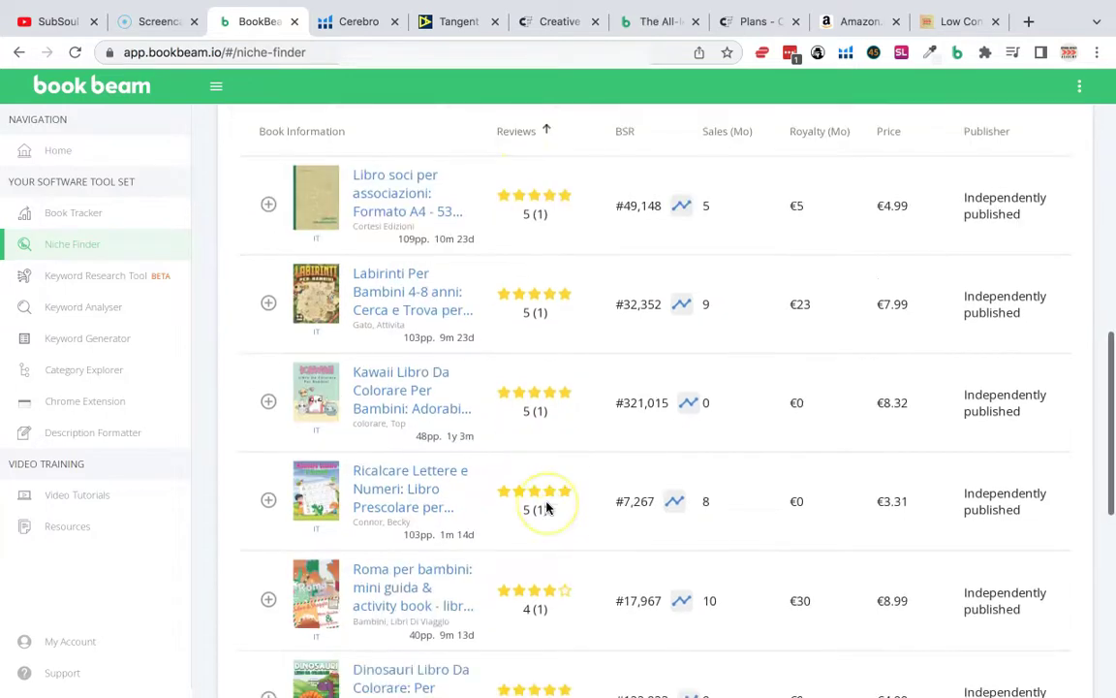
scroll(546, 507, "up", 1)
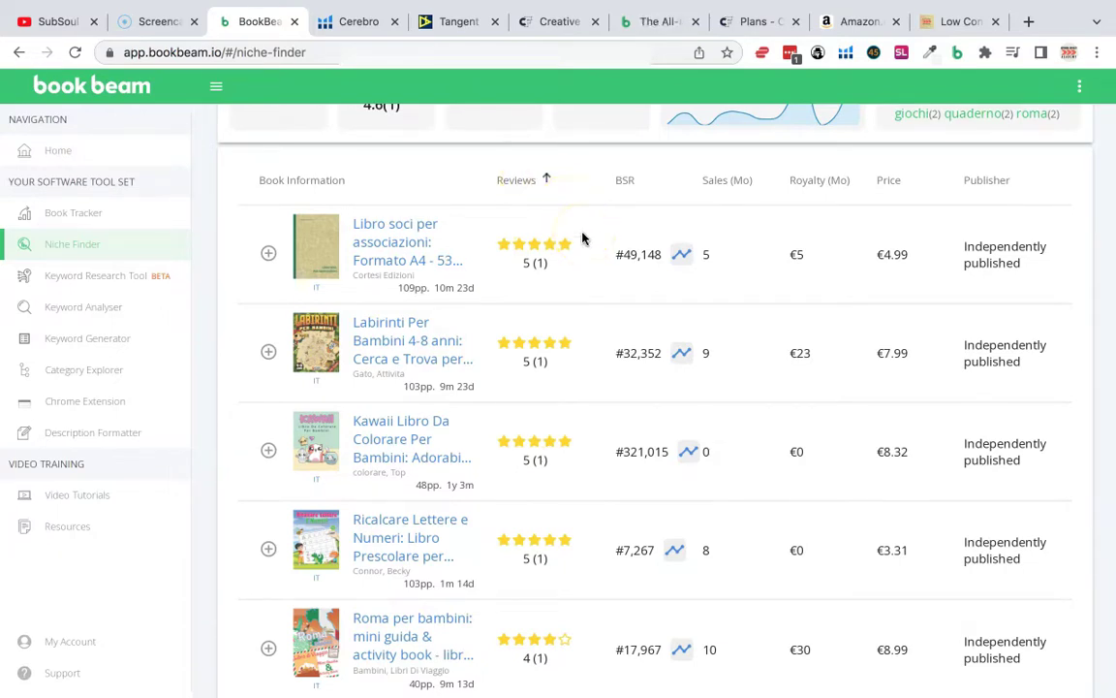
scroll(583, 237, "down", 3)
scroll(582, 238, "up", 3)
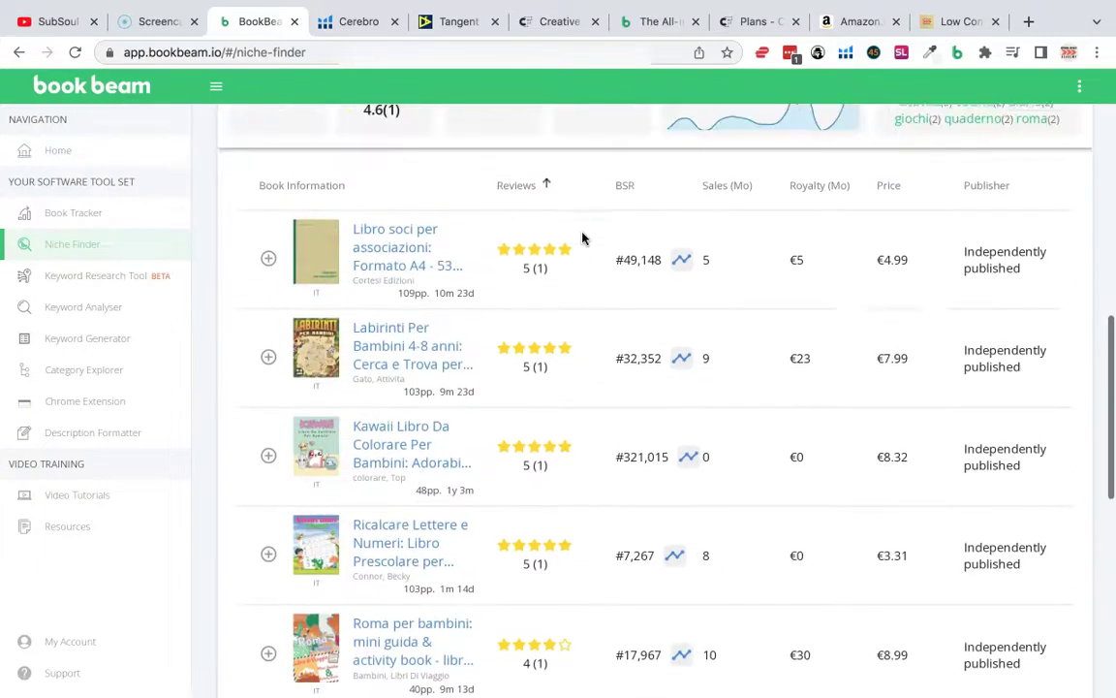
scroll(582, 237, "down", 1)
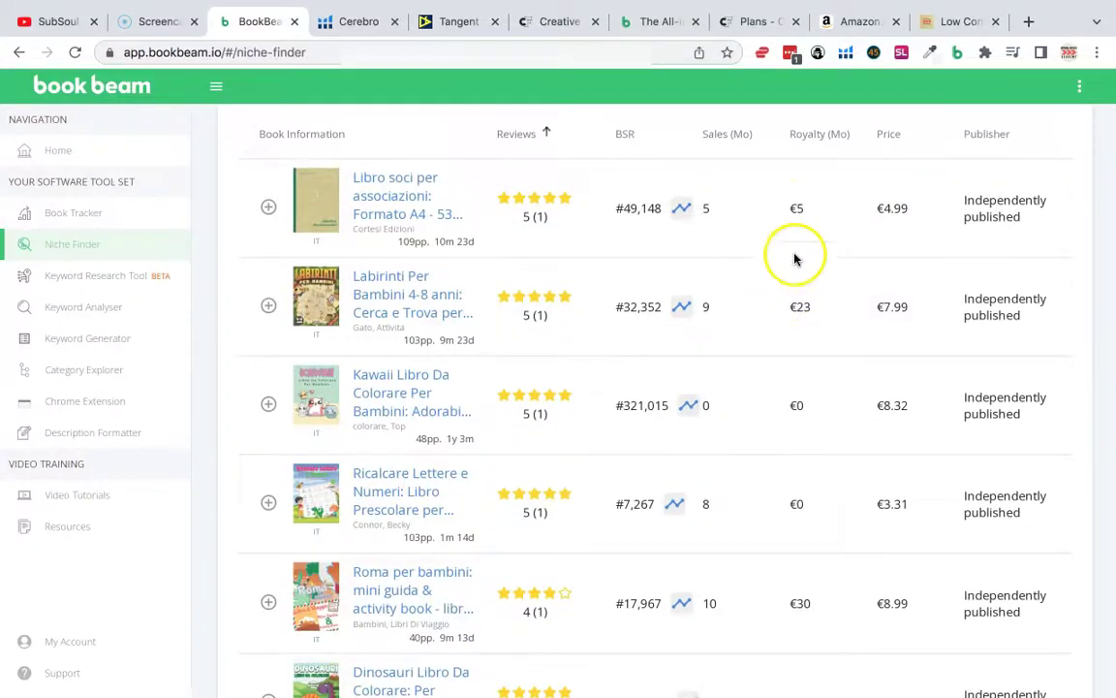
scroll(777, 404, "down", 2)
scroll(765, 387, "down", 1)
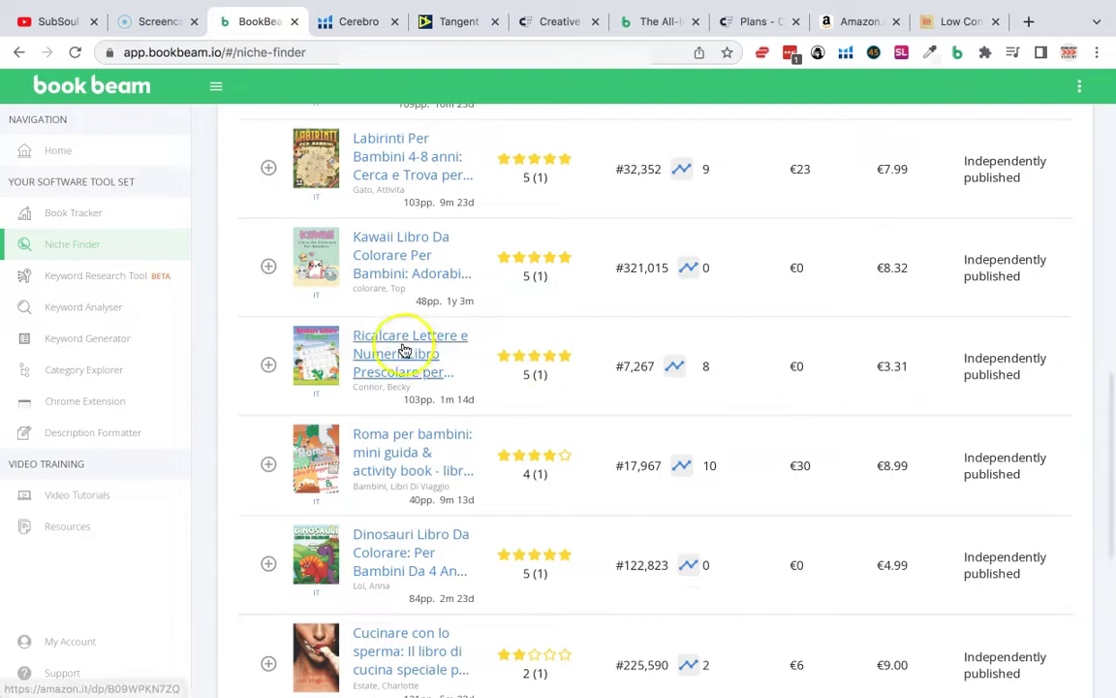
scroll(653, 351, "down", 1)
scroll(743, 382, "down", 1)
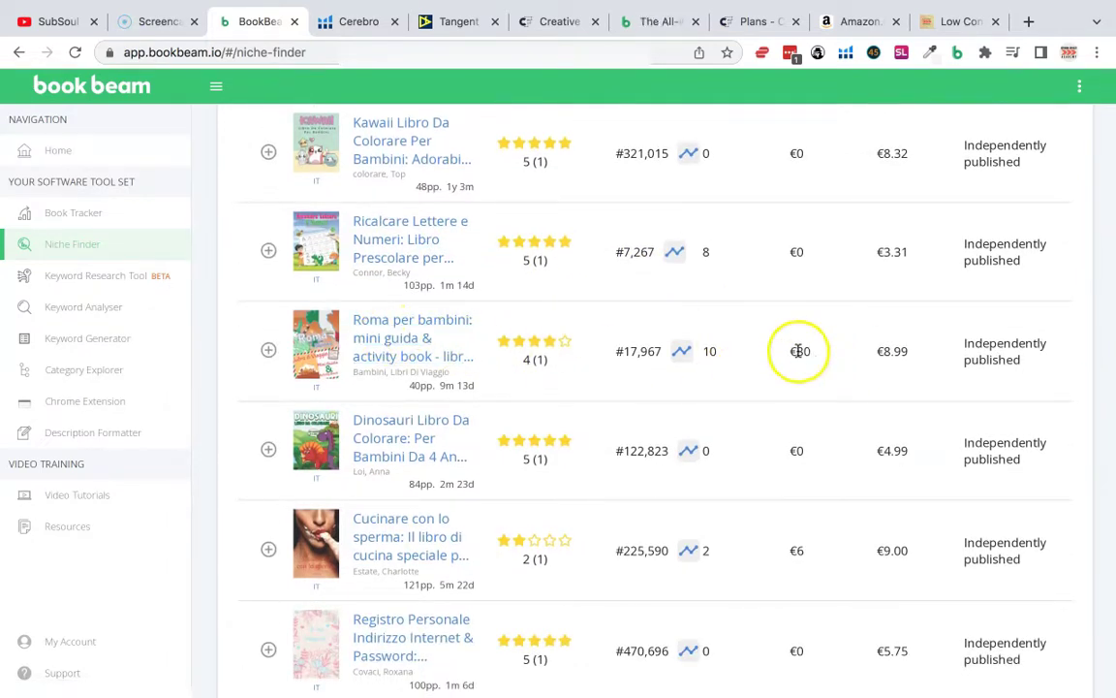
scroll(798, 364, "down", 1)
scroll(798, 368, "down", 1)
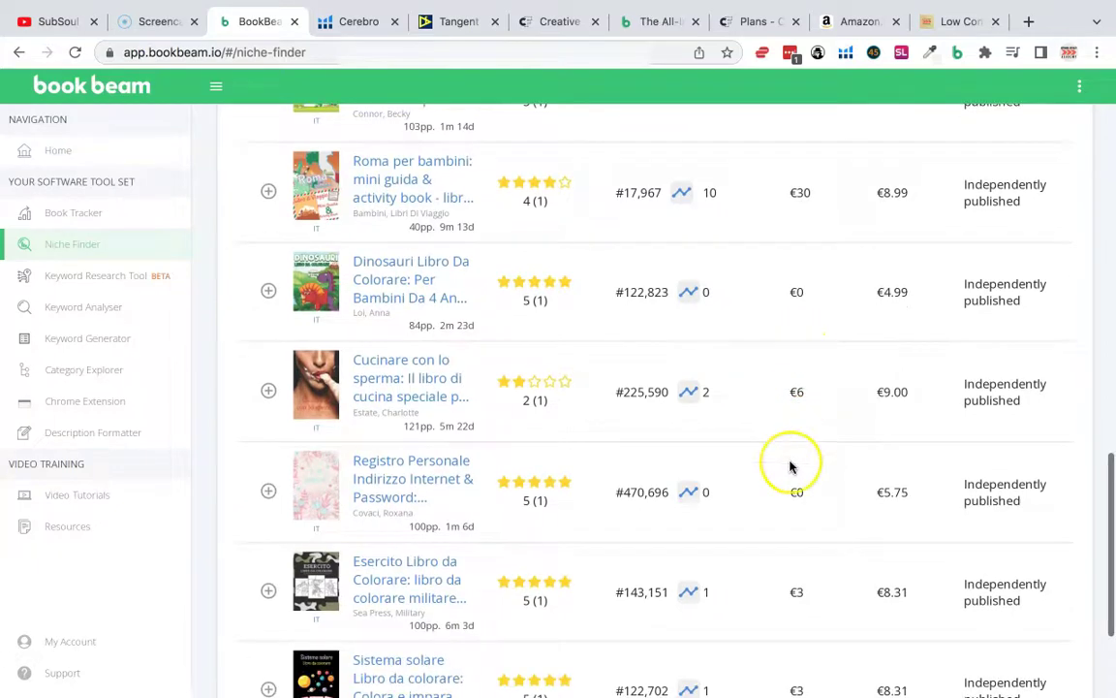
scroll(792, 466, "down", 2)
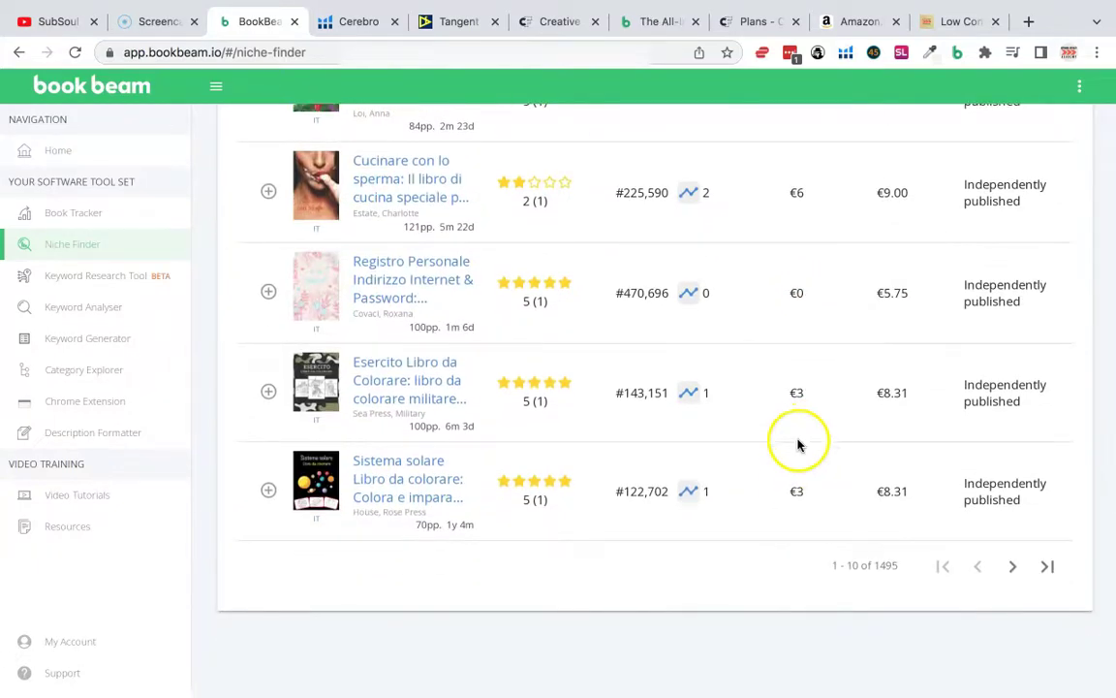
Step: Go to the second results page and compare its books' ranks, monthly royalties and prices
left_click(1017, 570)
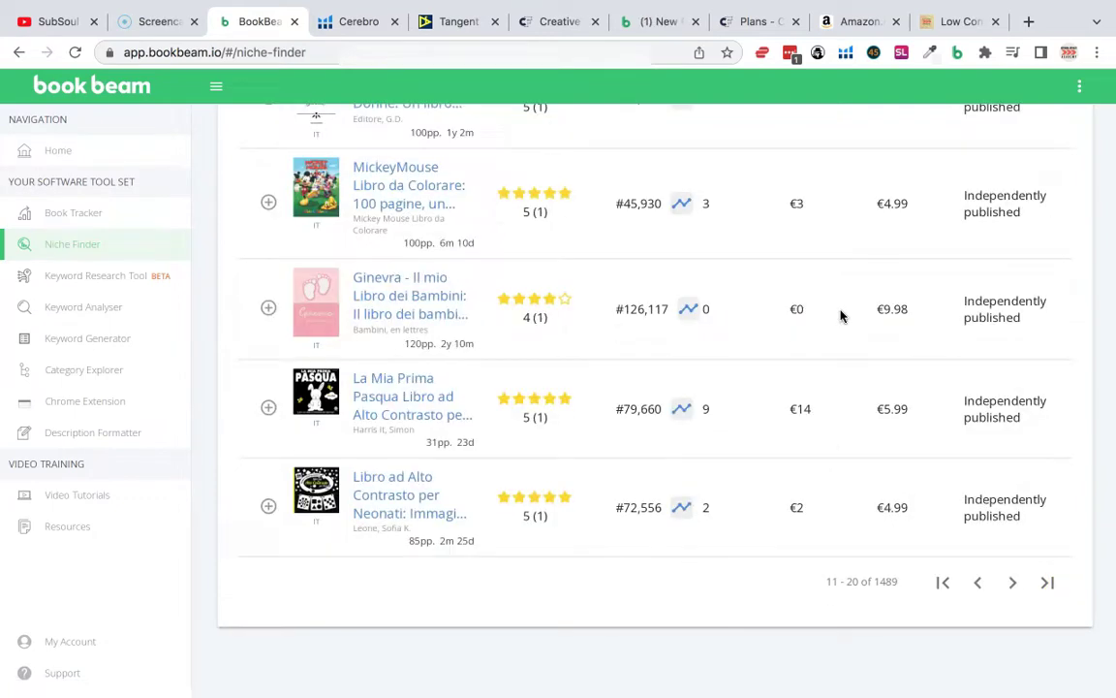
scroll(841, 316, "up", 6)
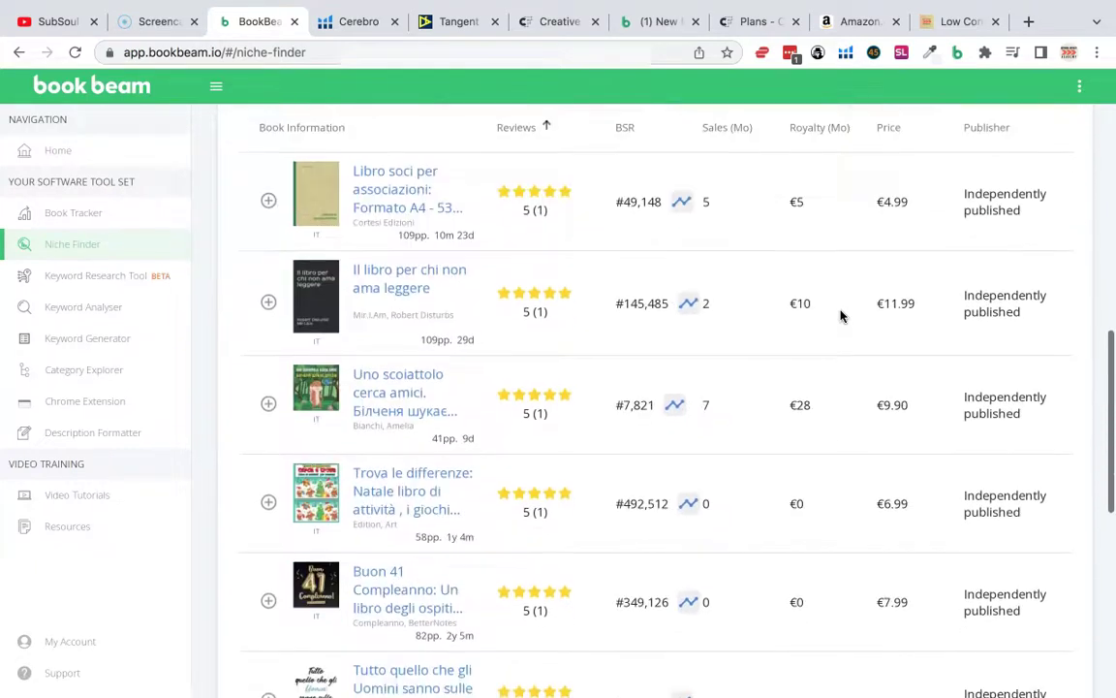
scroll(842, 316, "down", 4)
scroll(824, 262, "up", 3)
left_click(821, 254)
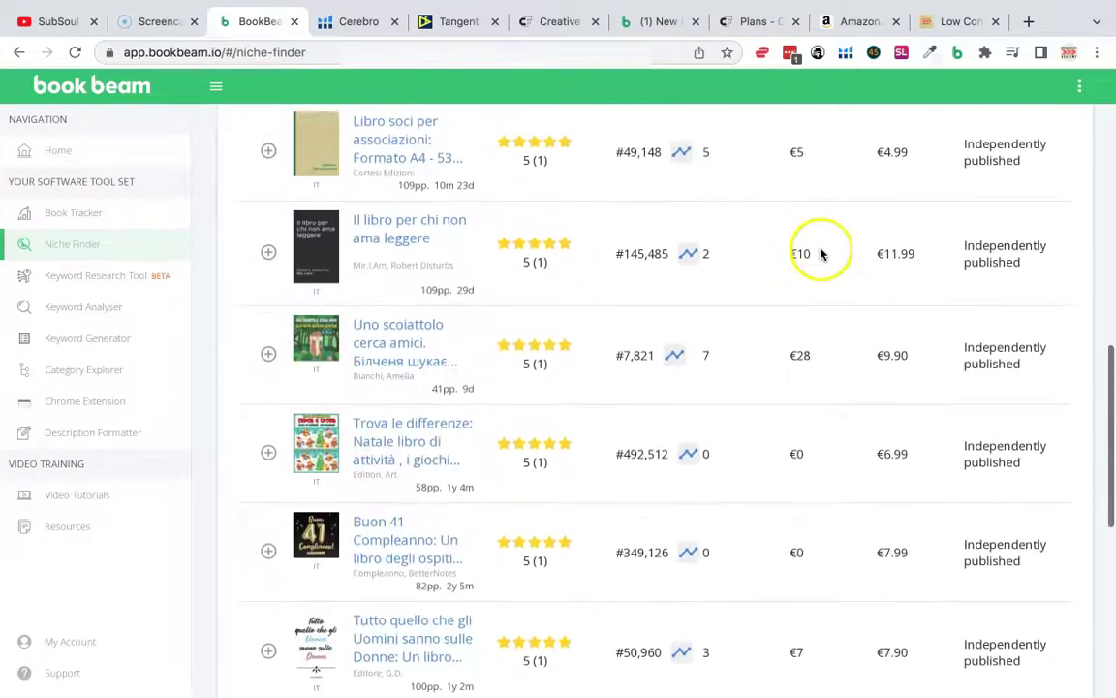
scroll(795, 290, "up", 2)
scroll(795, 330, "down", 7)
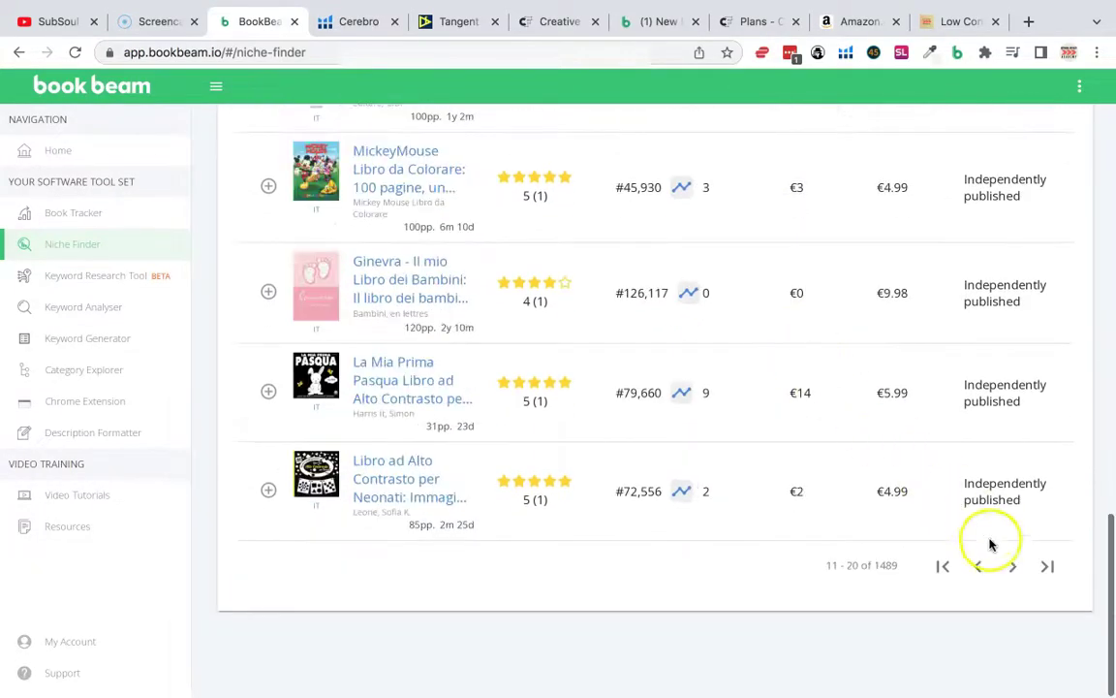
Step: Go to the third results page, look over its books and recheck the search filters above them
left_click(1012, 566)
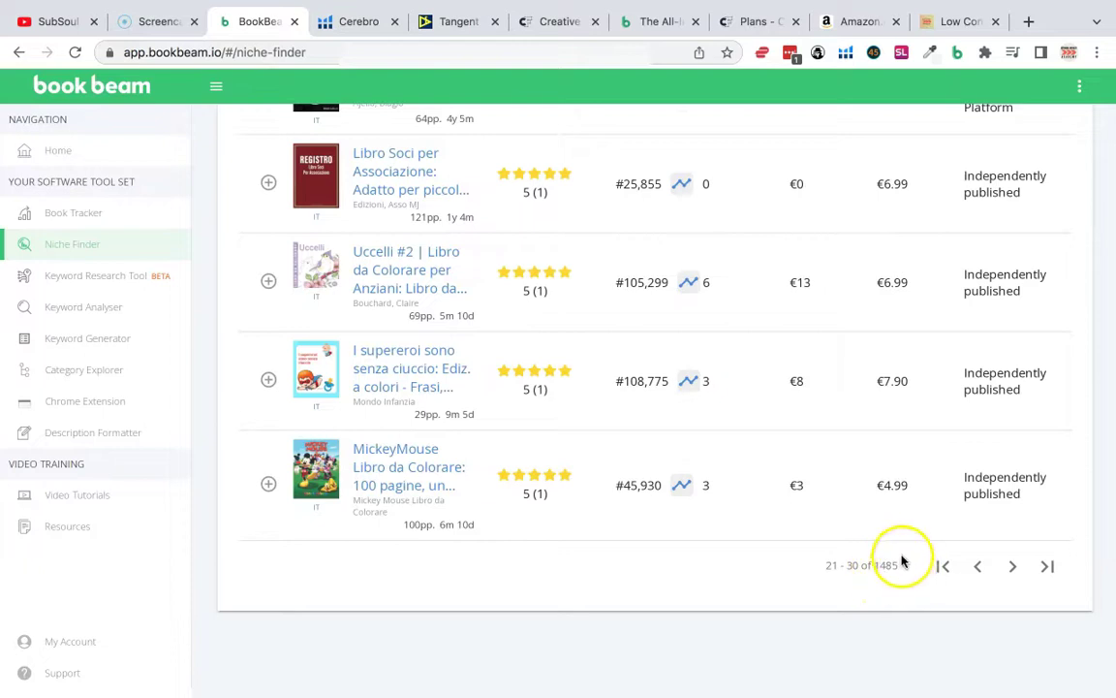
scroll(883, 482, "up", 5)
scroll(880, 483, "up", 10)
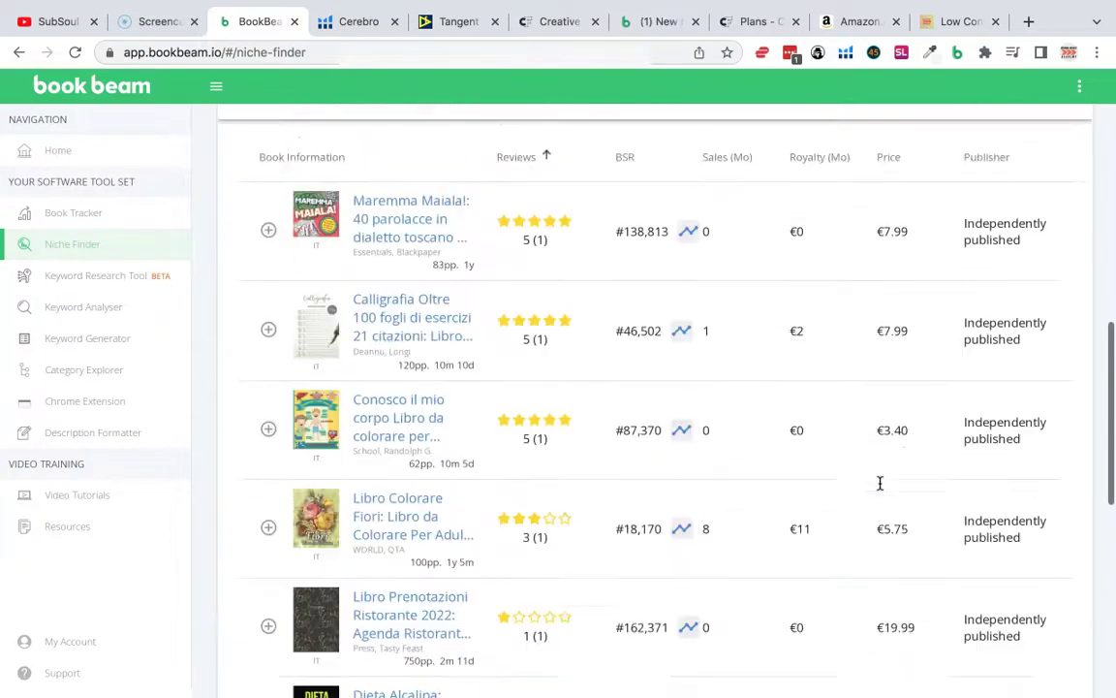
scroll(880, 482, "up", 3)
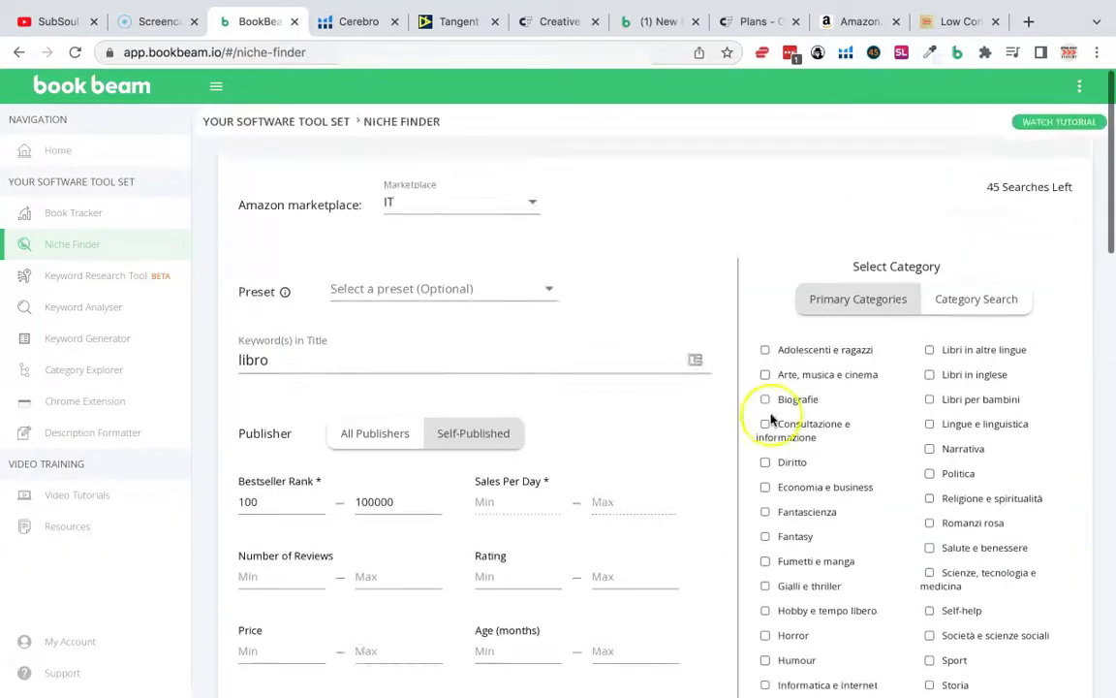
scroll(655, 448, "down", 7)
scroll(655, 449, "down", 10)
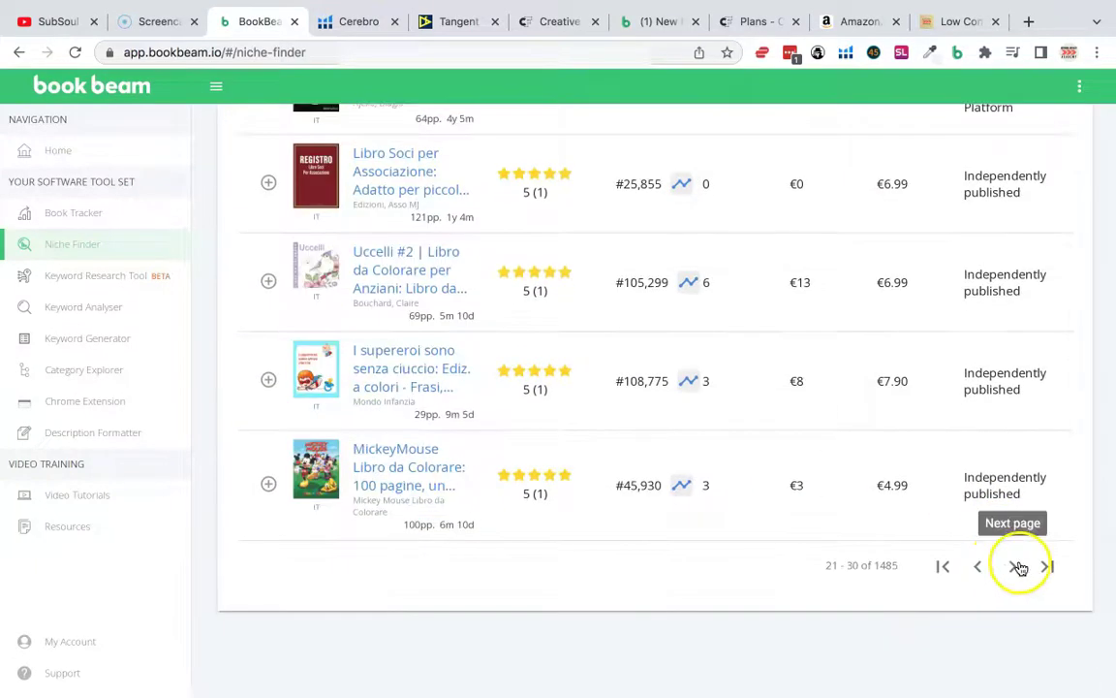
Step: Browse the fourth and fifth results pages, checking the books' monthly sales and royalties
left_click(1013, 569)
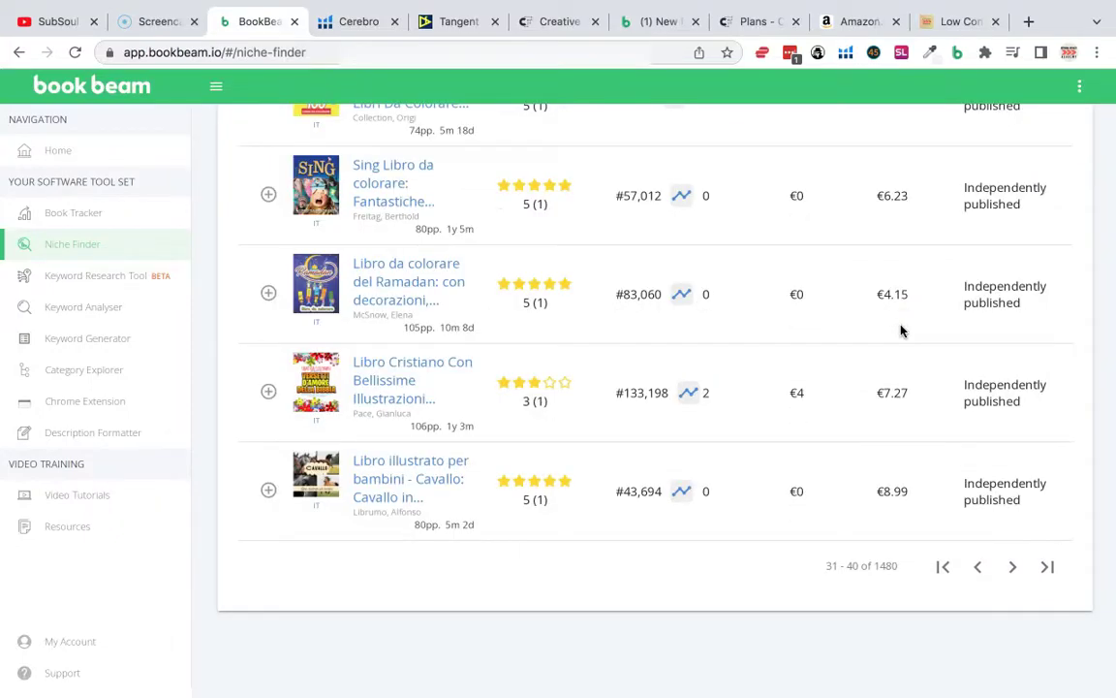
scroll(777, 331, "up", 2)
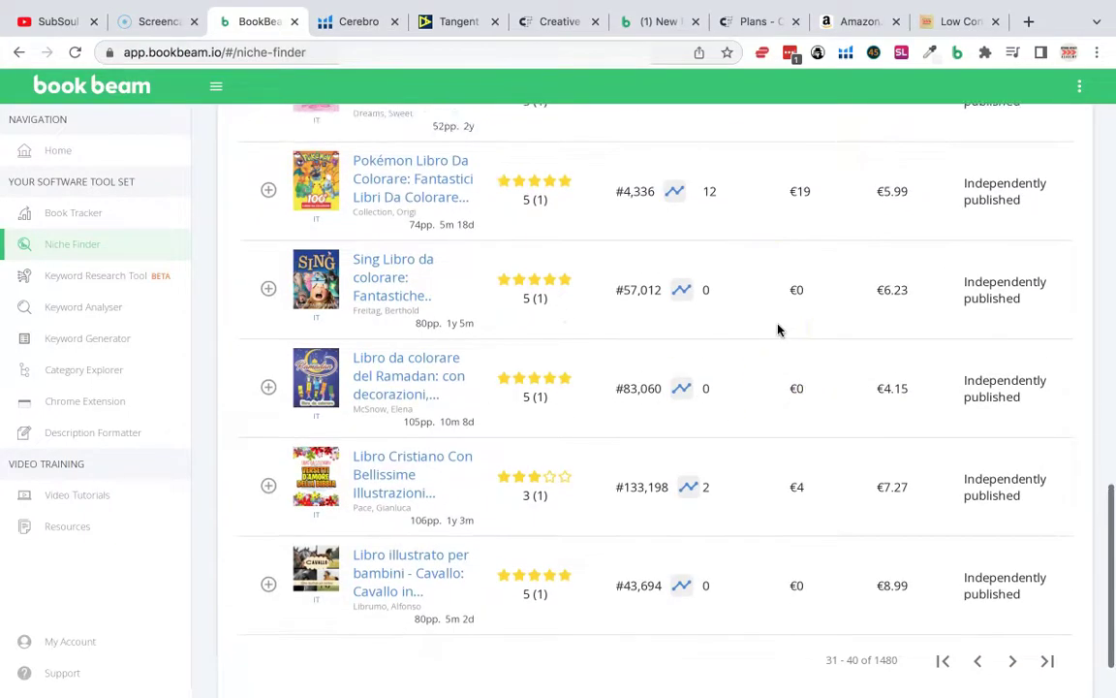
scroll(777, 331, "up", 10)
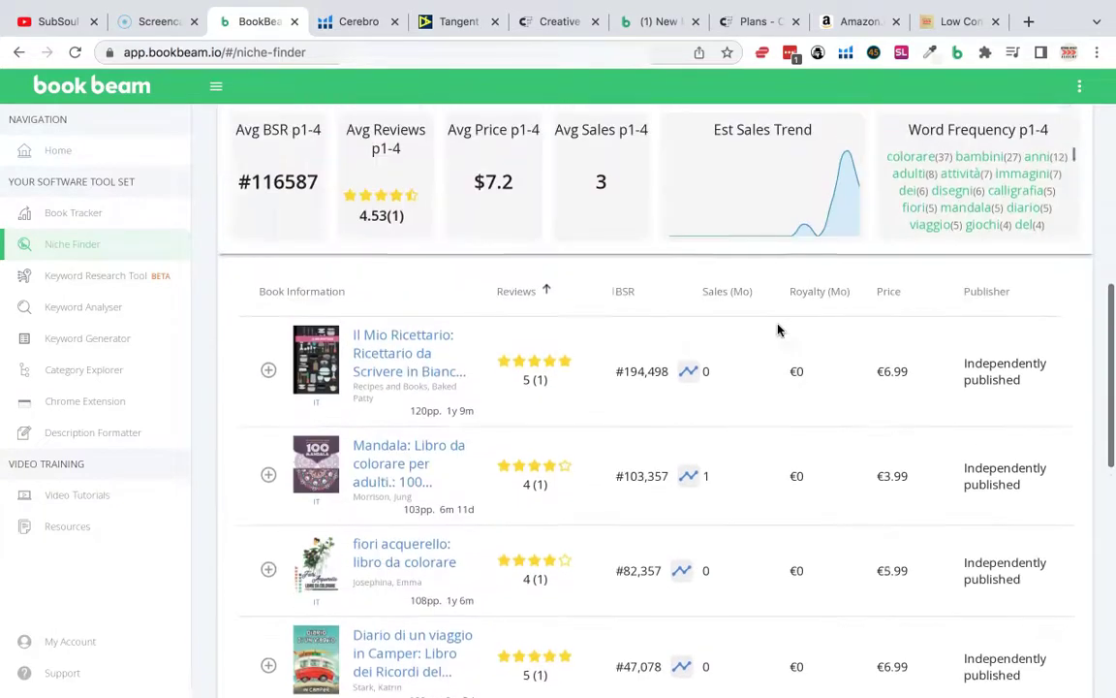
scroll(785, 340, "down", 10)
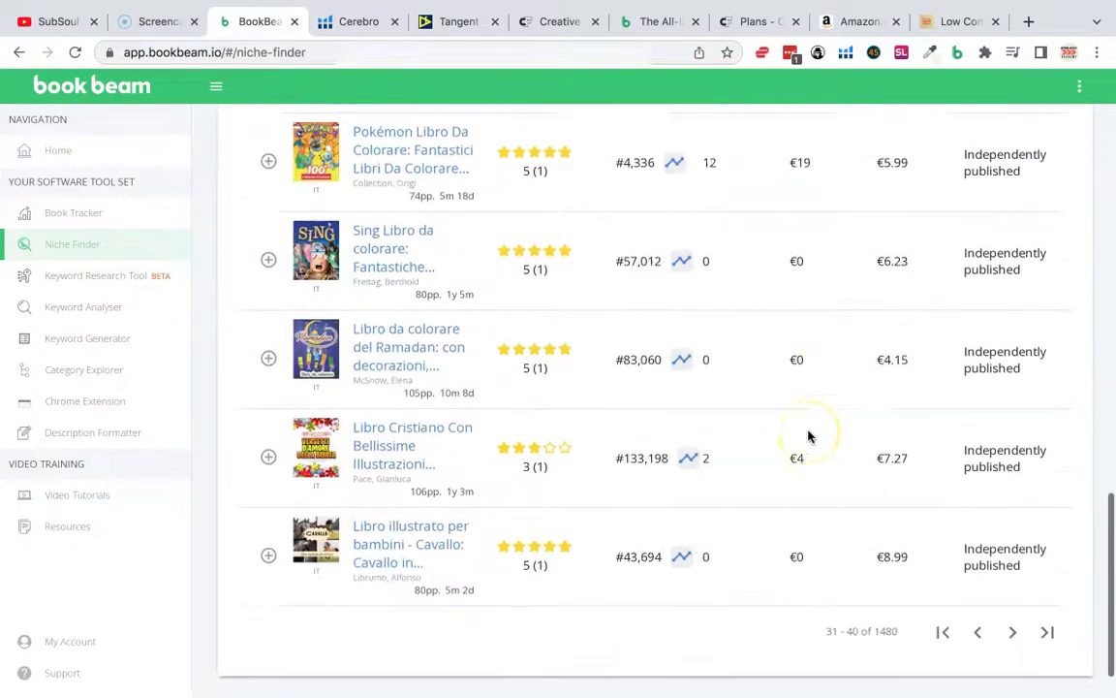
left_click(1013, 567)
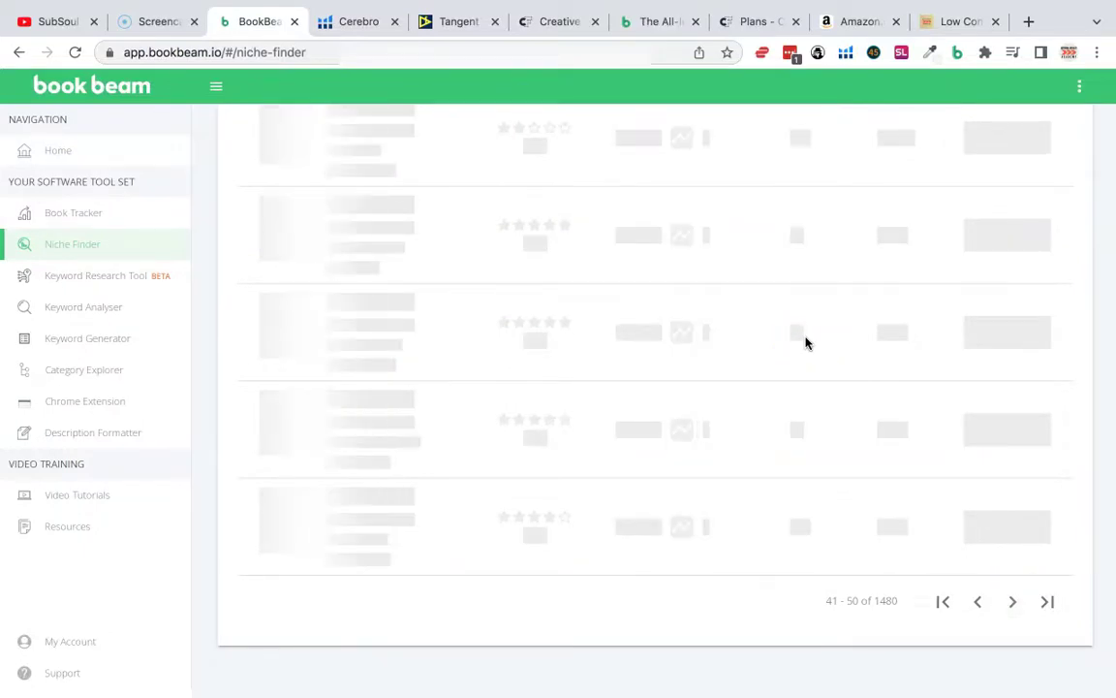
scroll(805, 343, "up", 6)
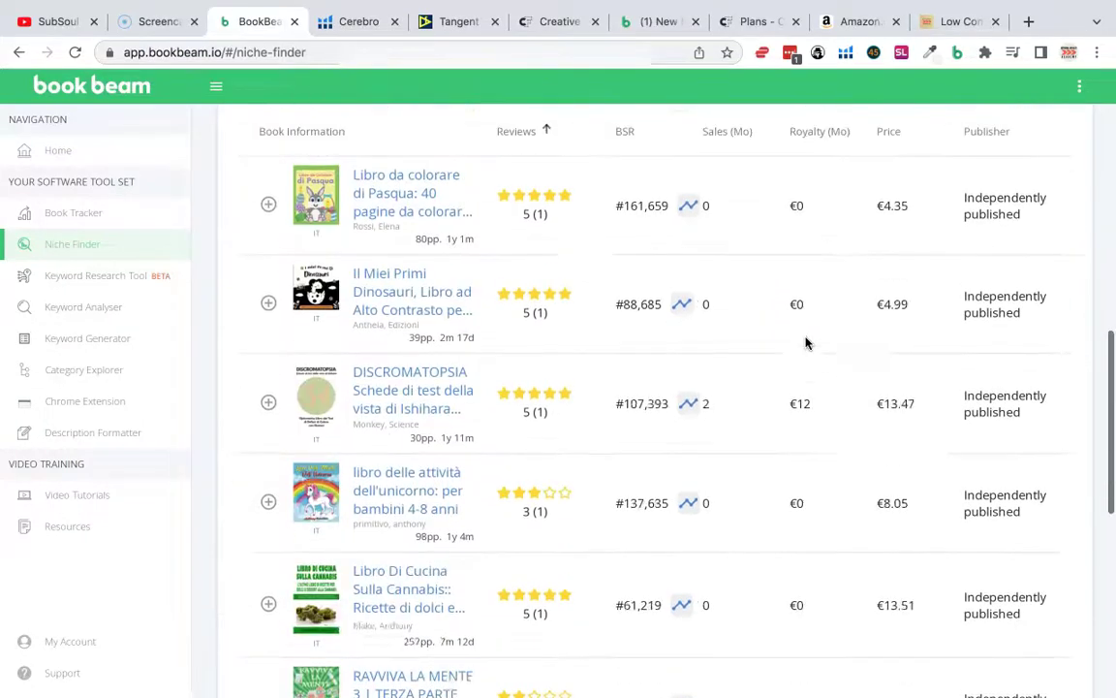
Step: Lower the maximum Bestseller Rank filter to 10000 and run the book search again
scroll(805, 344, "up", 10)
left_click(431, 365)
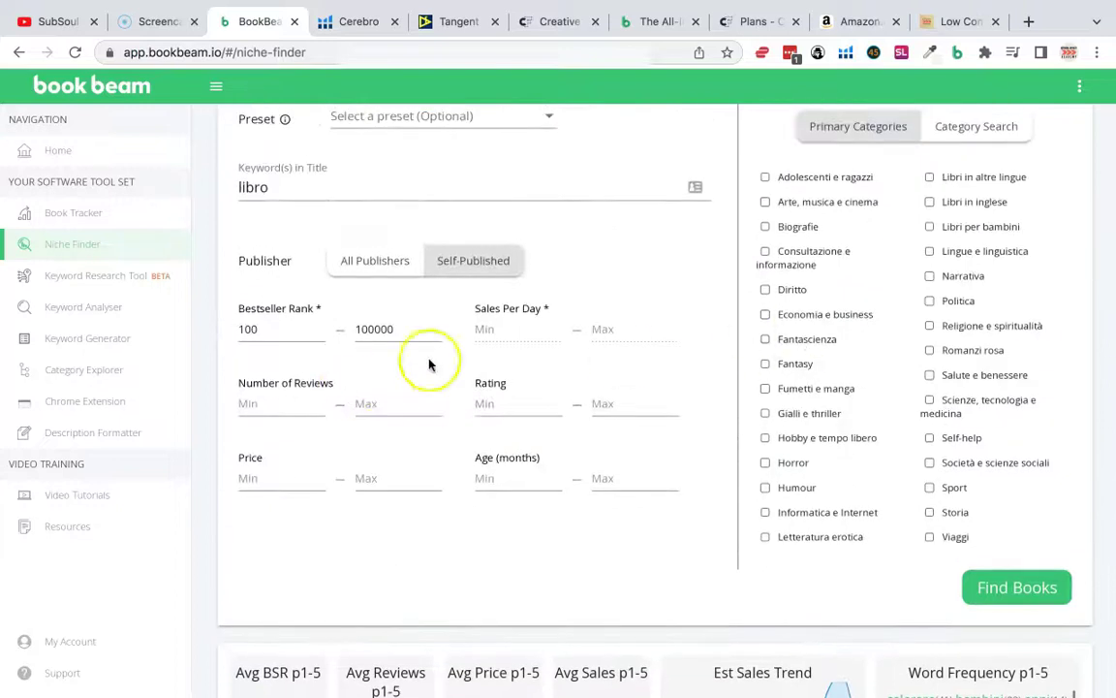
left_click(391, 331)
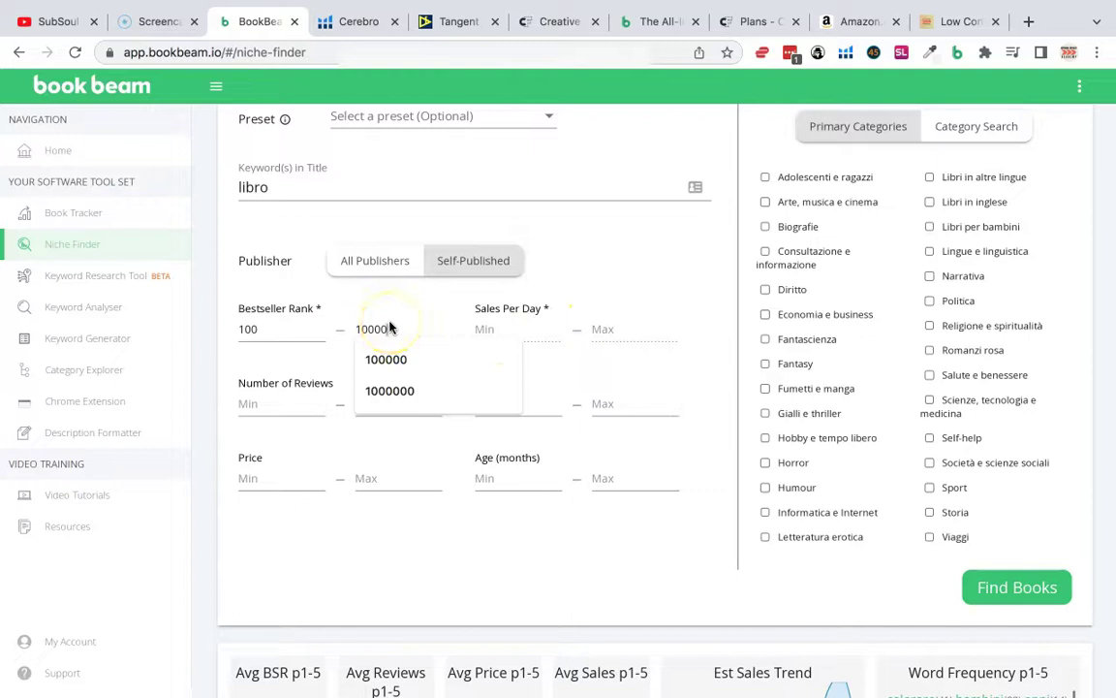
left_click(470, 310)
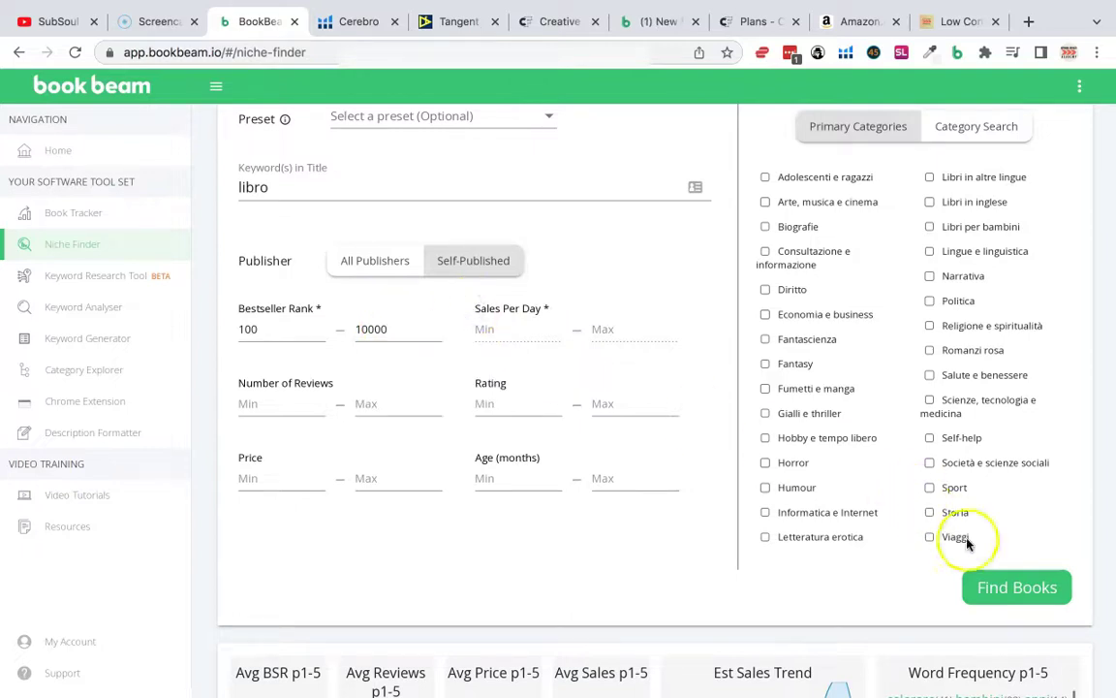
left_click(1017, 588)
Step: Examine the refreshed results, comparing the low-review books' bestseller ranks, monthly sales and royalties
scroll(708, 533, "down", 2)
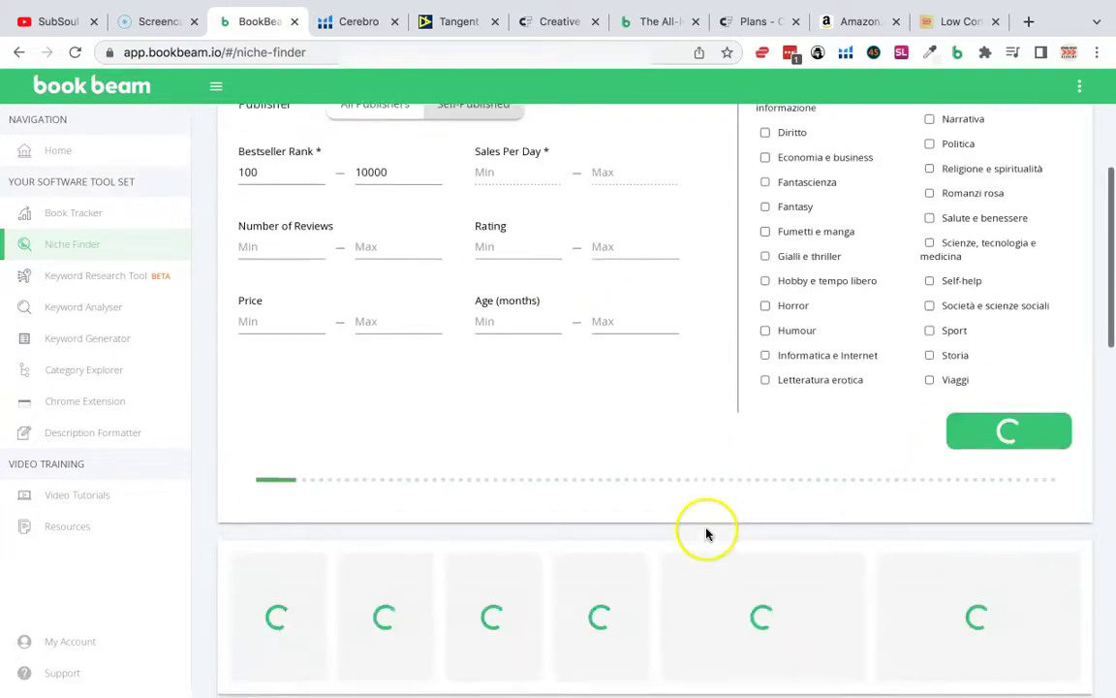
scroll(717, 418, "down", 2)
scroll(714, 419, "down", 5)
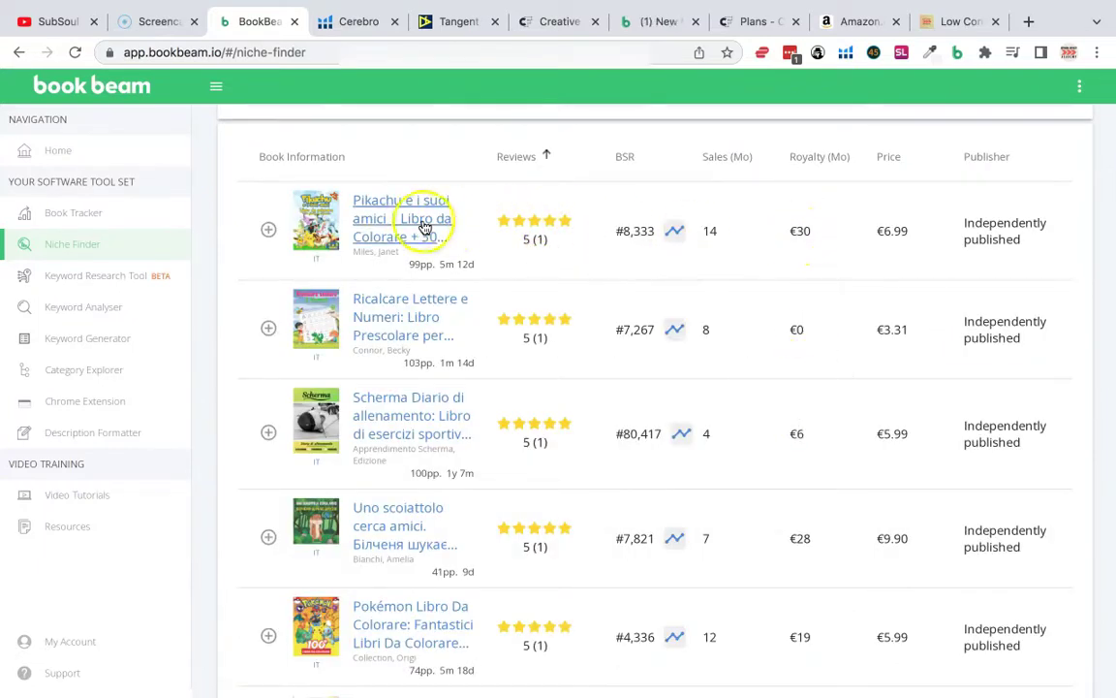
scroll(867, 342, "down", 1)
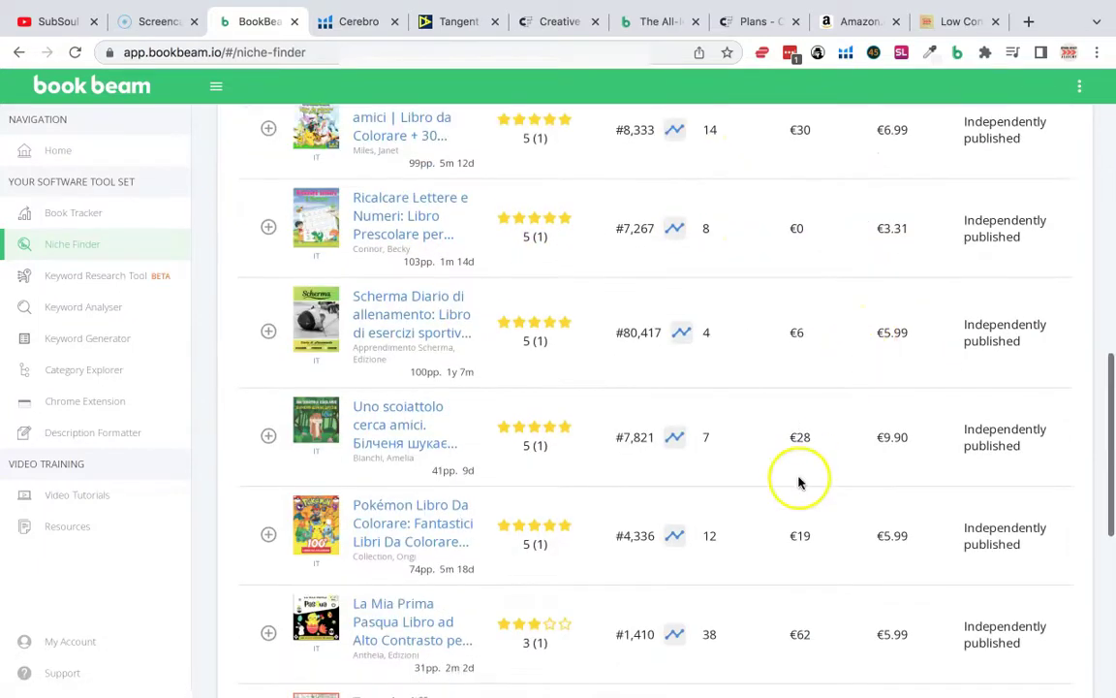
scroll(799, 479, "down", 1)
scroll(678, 523, "down", 1)
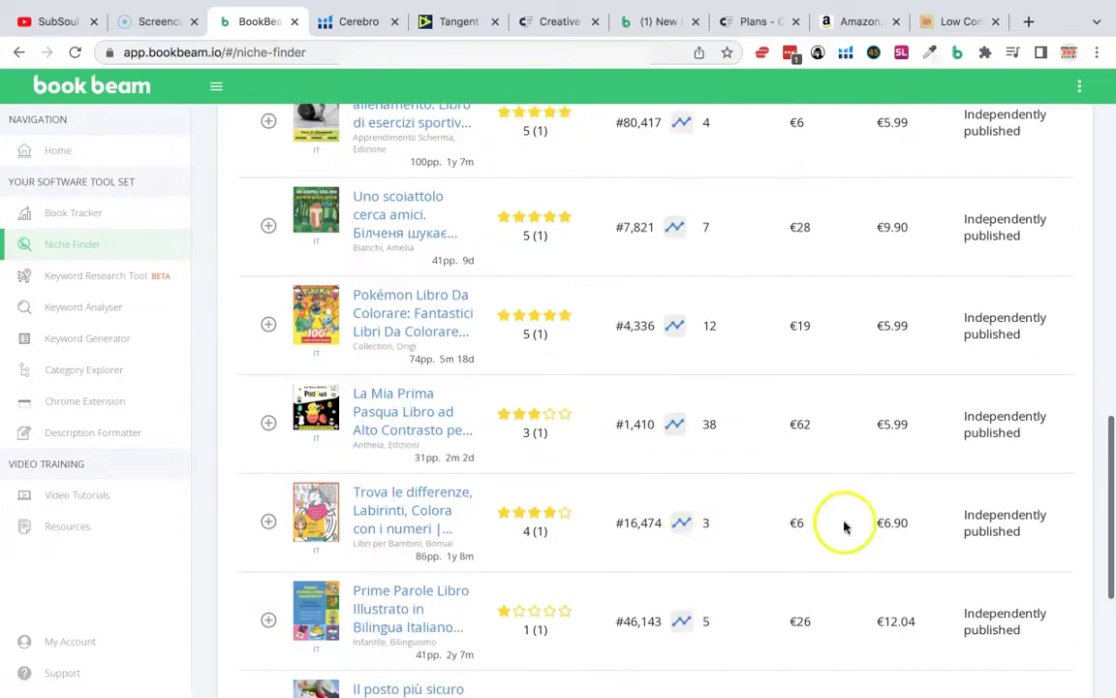
scroll(803, 427, "up", 2)
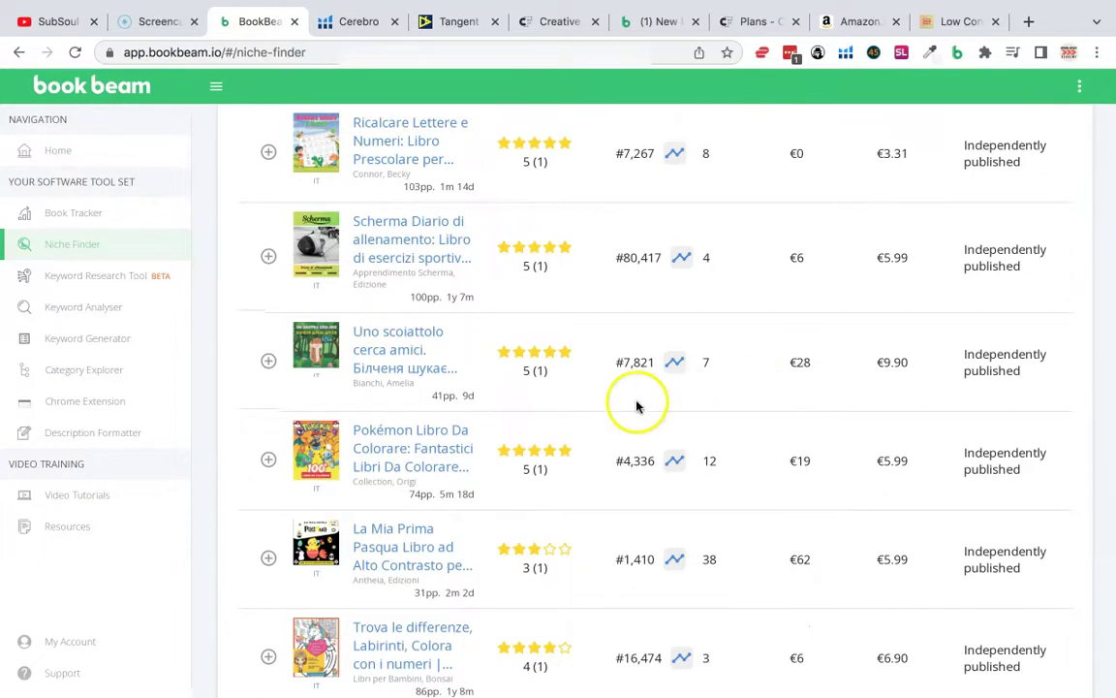
Step: Check the review counts, monthly sales and royalties of the remaining books on the first results page
scroll(644, 407, "down", 3)
scroll(803, 480, "up", 1)
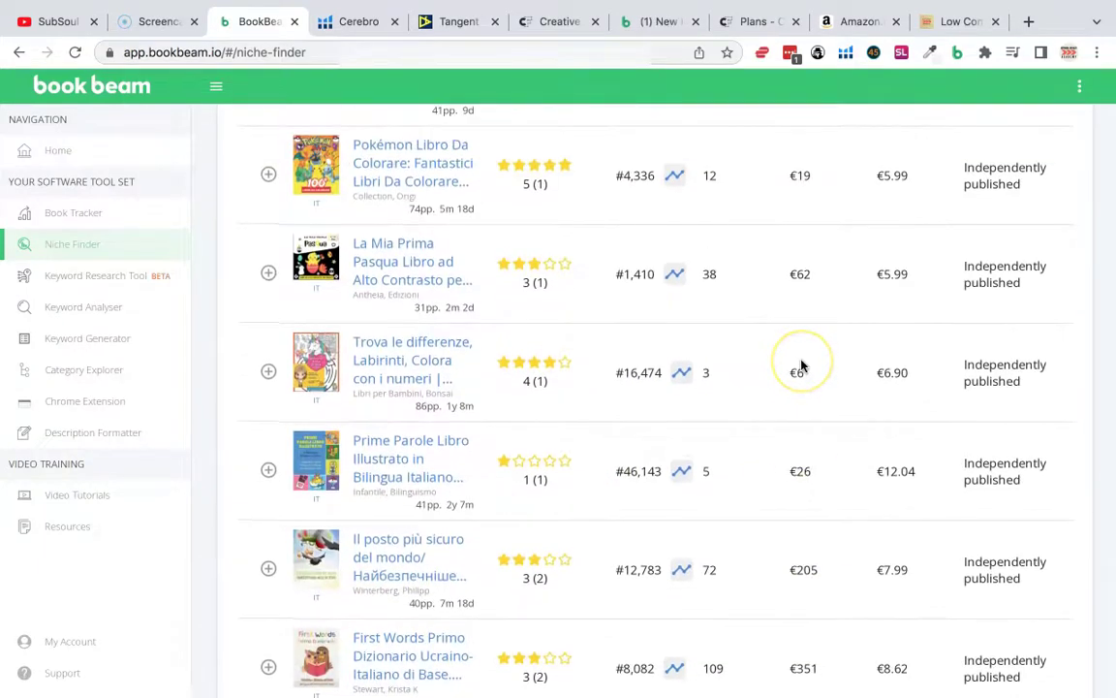
scroll(793, 386, "down", 1)
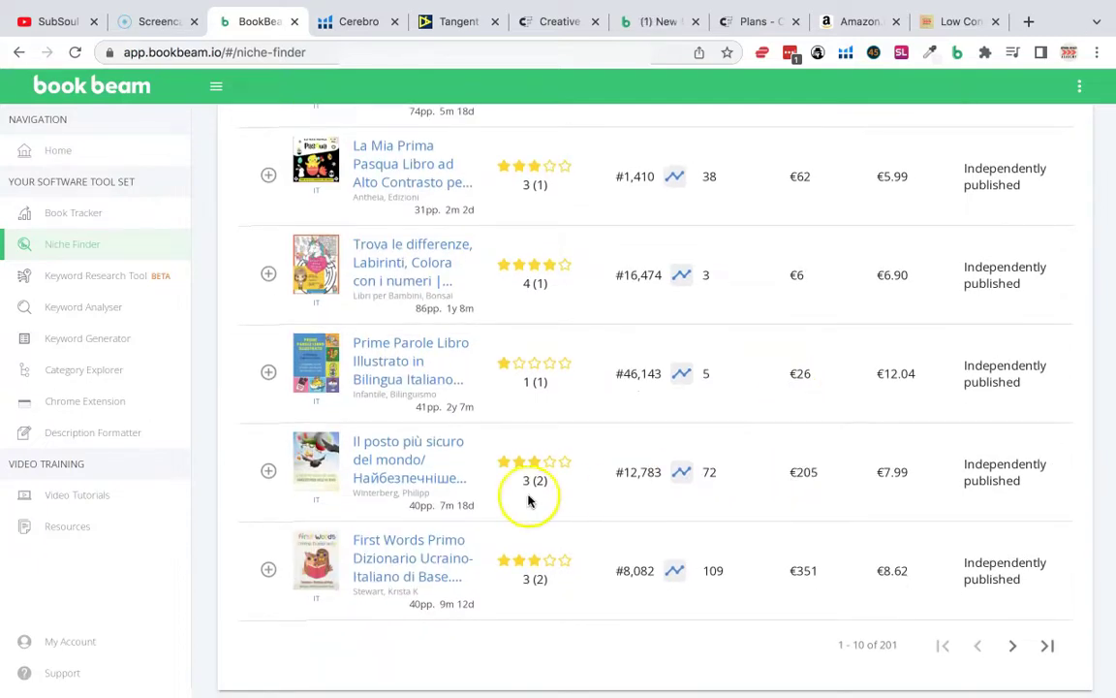
scroll(717, 492, "down", 1)
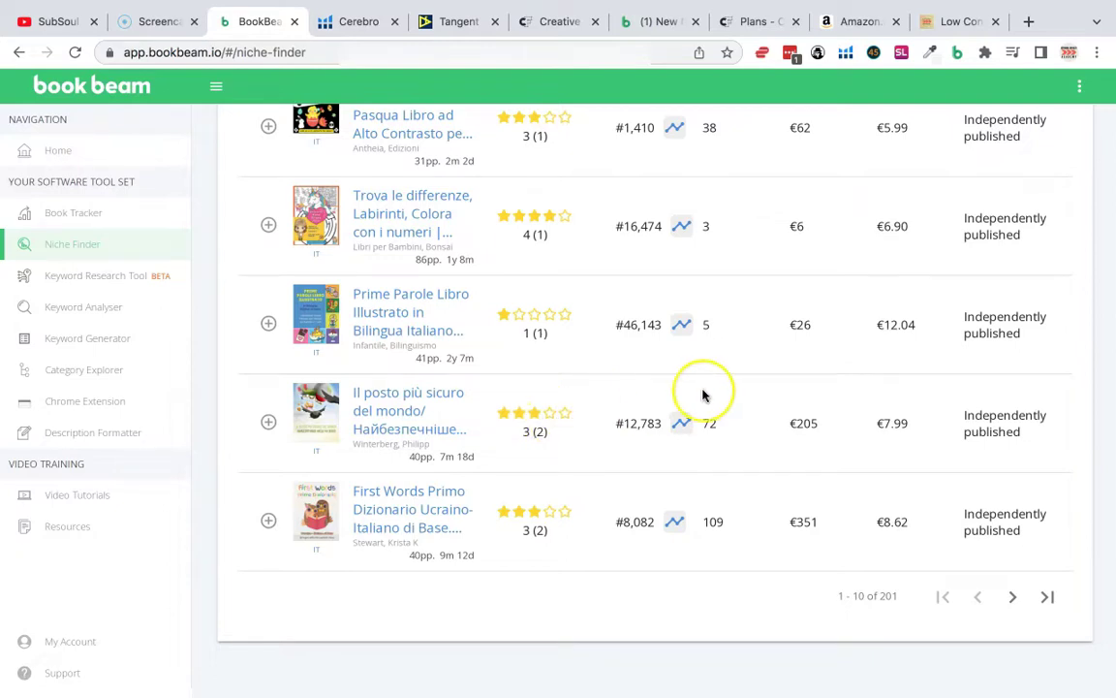
Step: Go to the second results page and compare its books' bestseller ranks, monthly sales and royalties
scroll(705, 395, "up", 3)
scroll(704, 394, "up", 3)
scroll(705, 394, "up", 2)
scroll(805, 541, "down", 7)
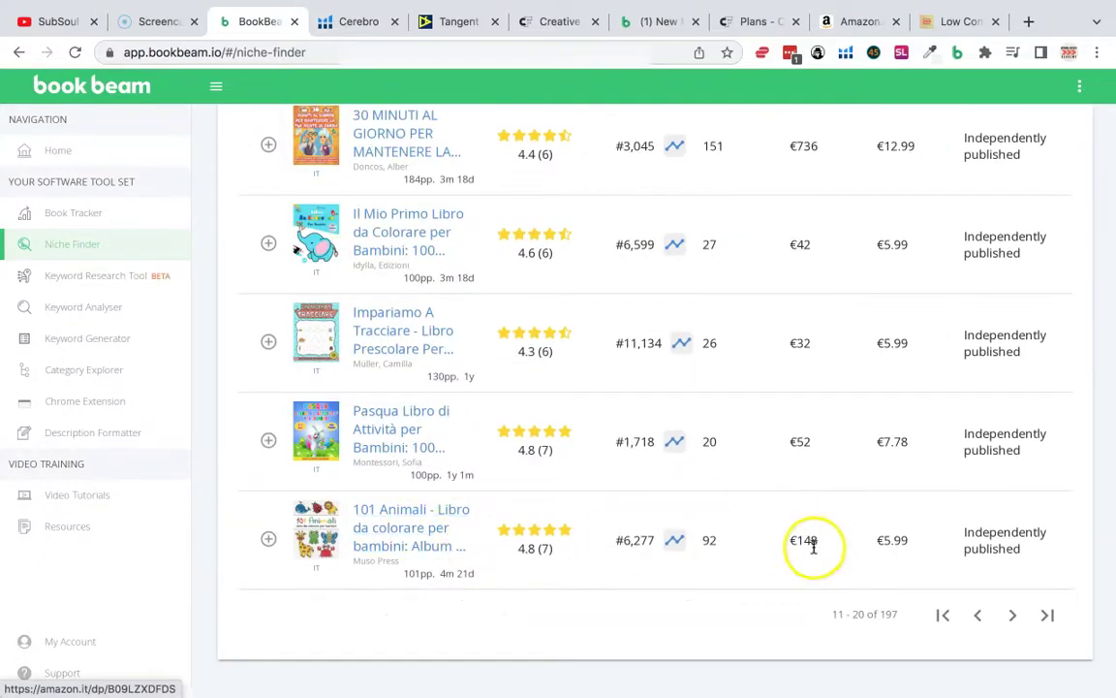
scroll(803, 466, "up", 2)
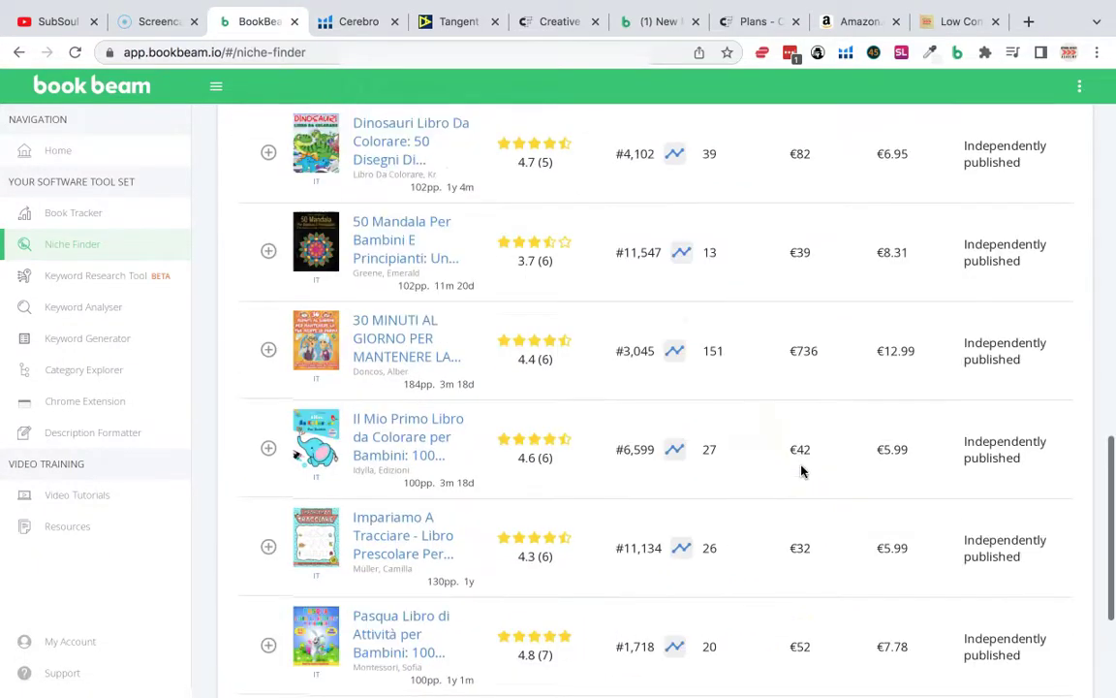
Step: Inspect the "30 MINUTI AL GIORNO PER MANTENERE LA..." book up close, checking its cover, reviews, rank, sales and royalty
scroll(397, 323, "up", 5)
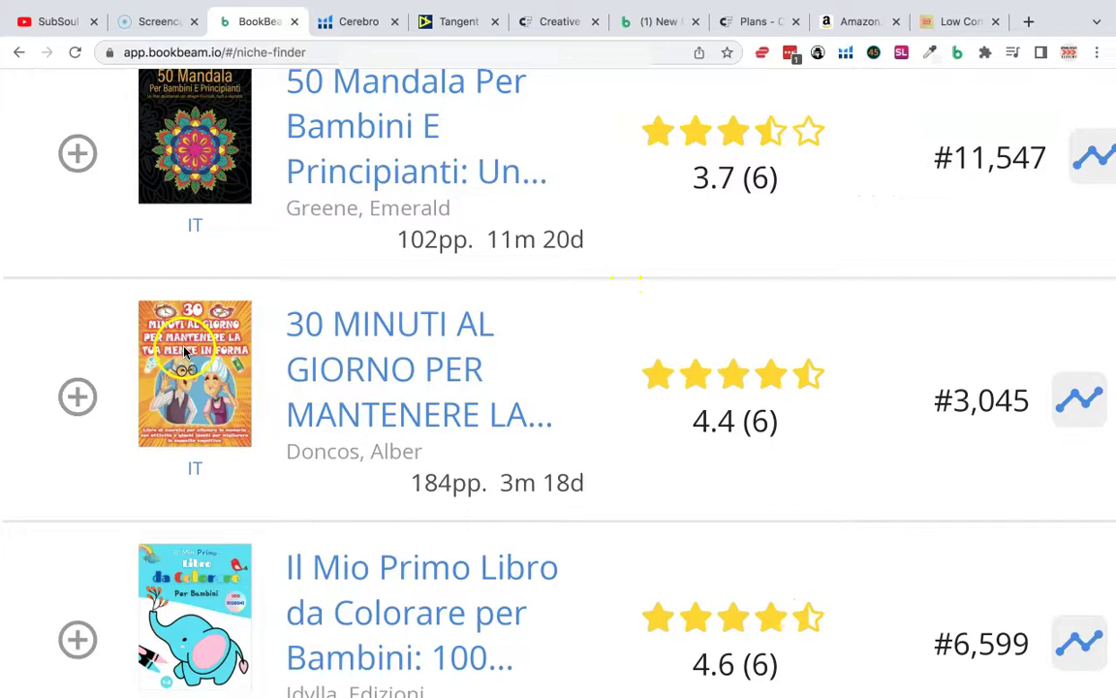
scroll(777, 374, "down", 5)
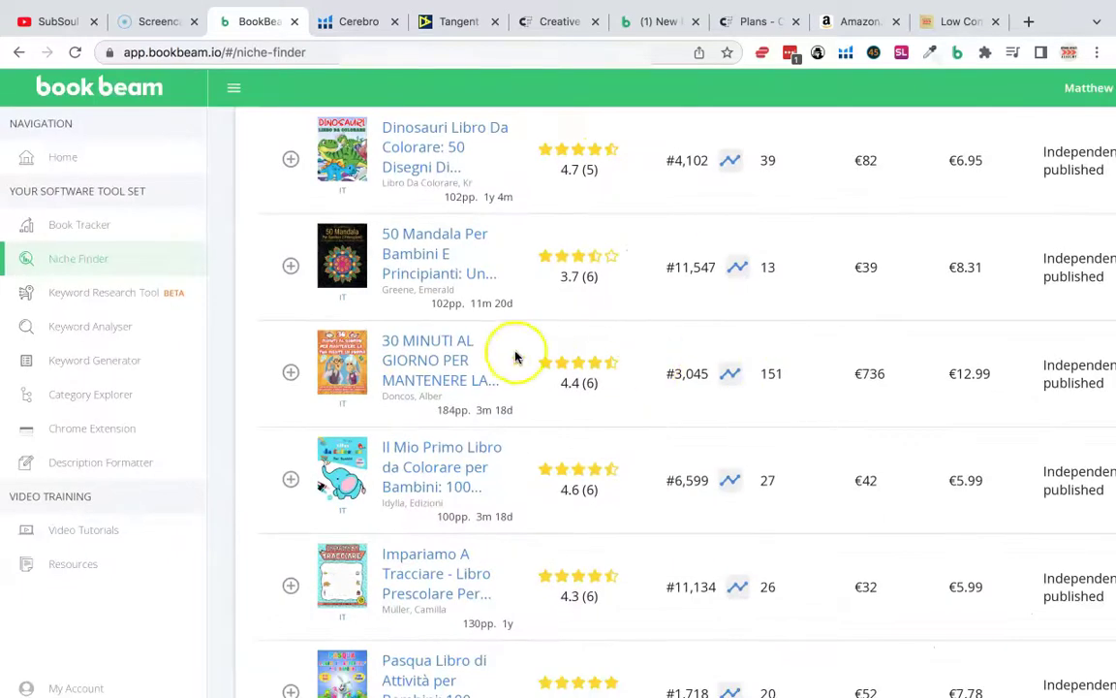
scroll(355, 357, "up", 5)
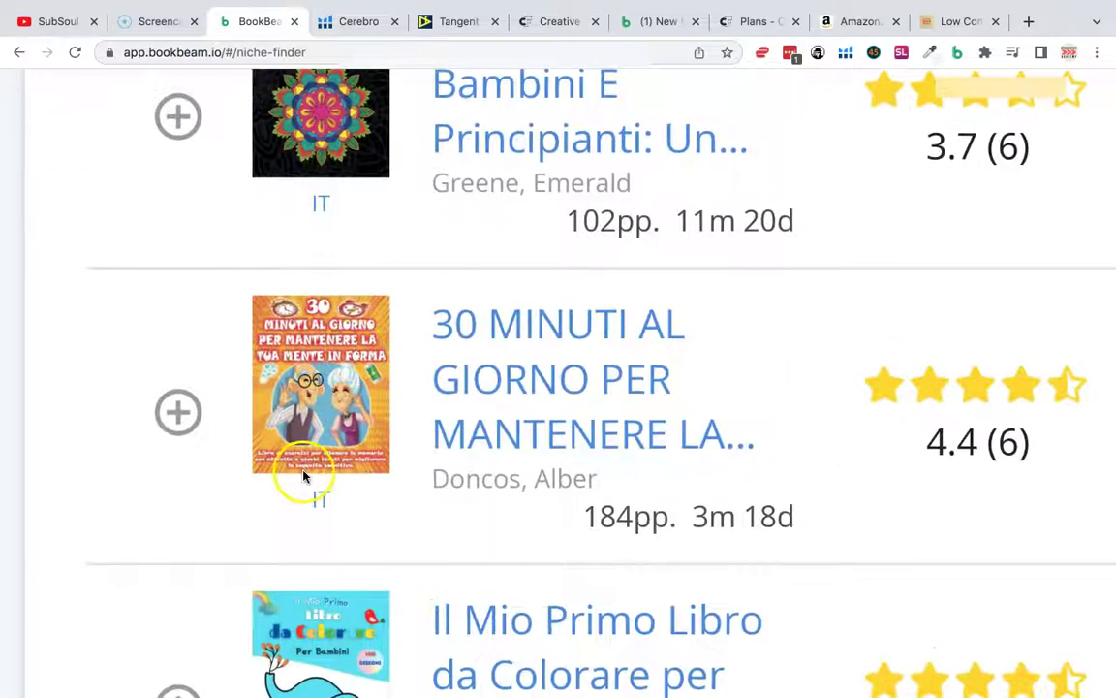
scroll(723, 311, "down", 5)
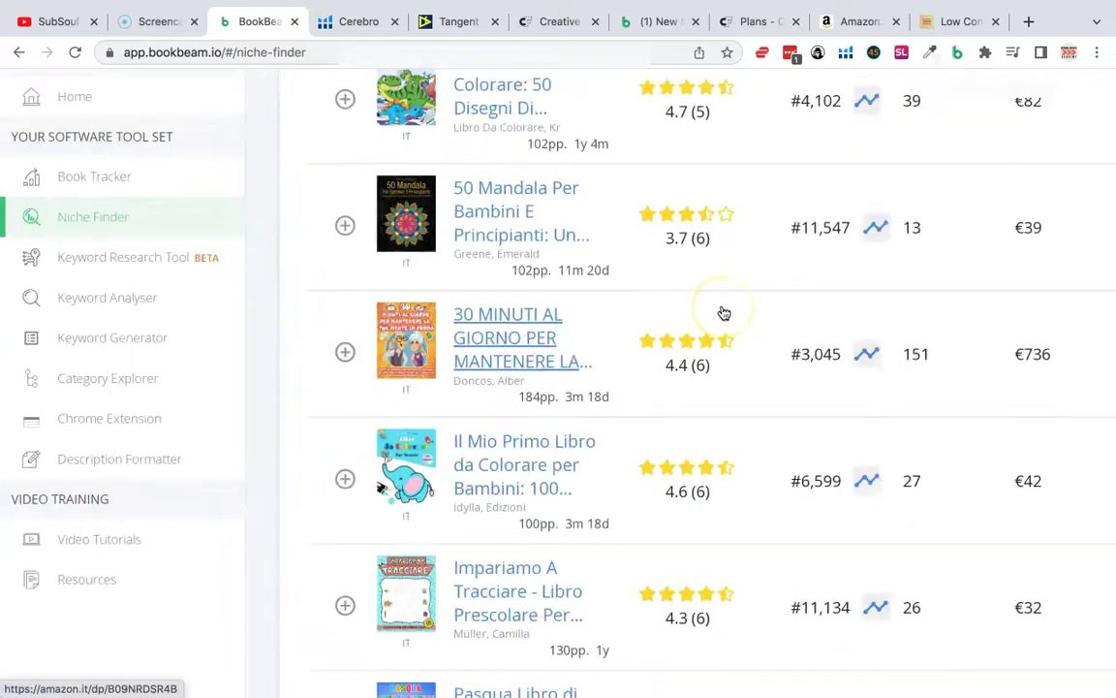
scroll(723, 313, "right", 3)
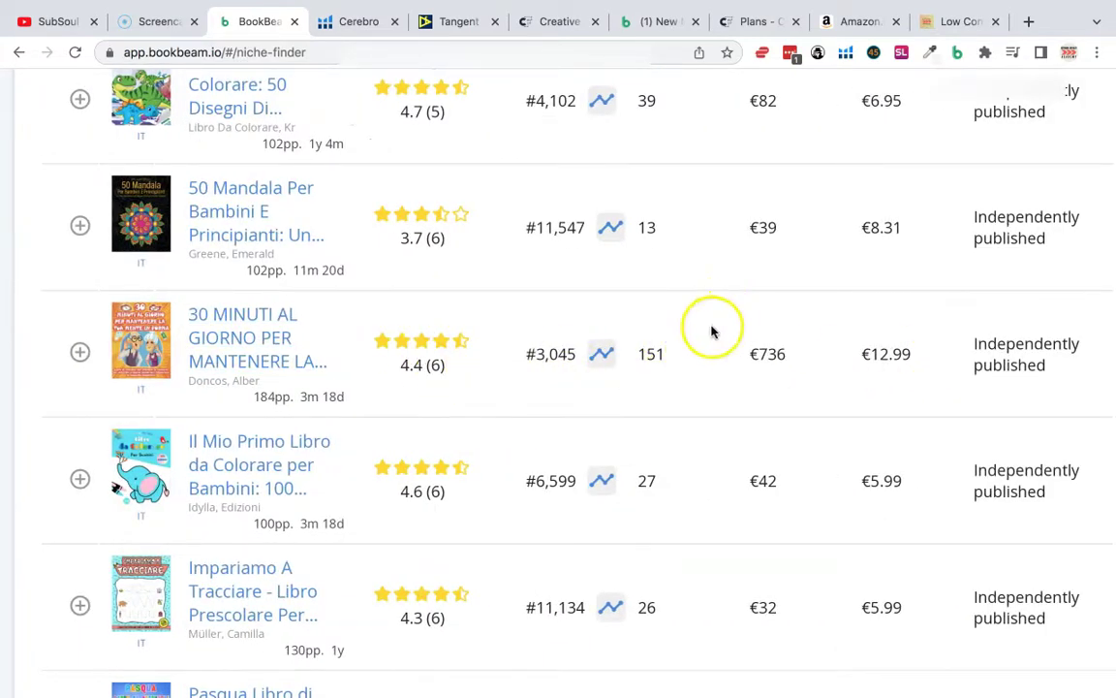
scroll(723, 362, "down", 5)
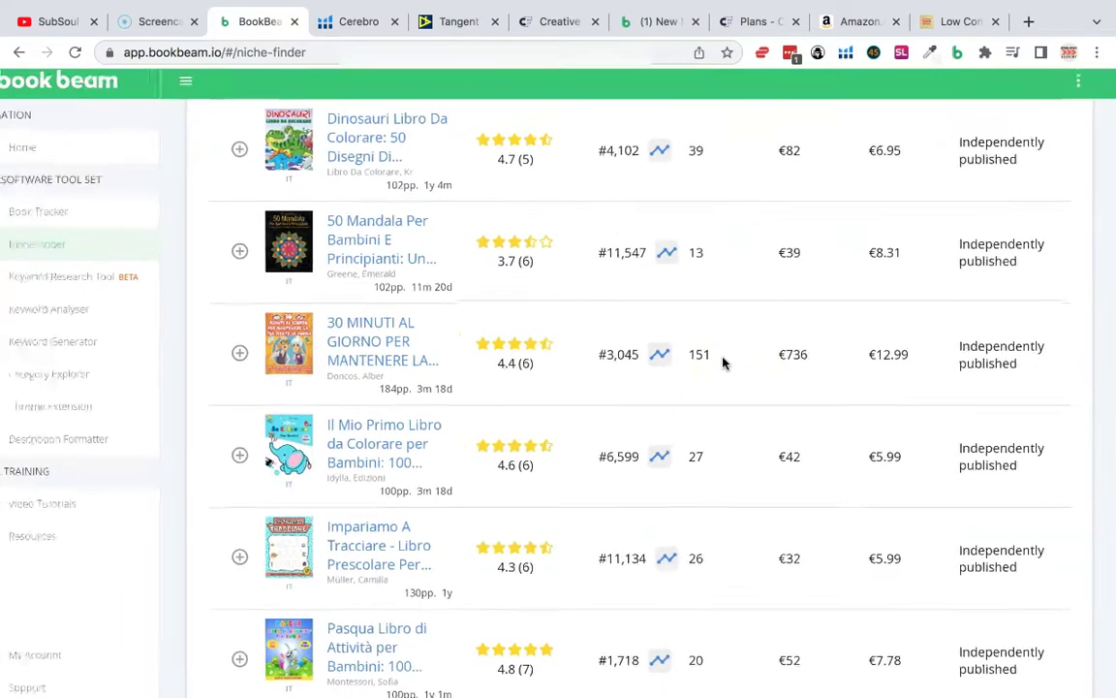
scroll(797, 354, "up", 5)
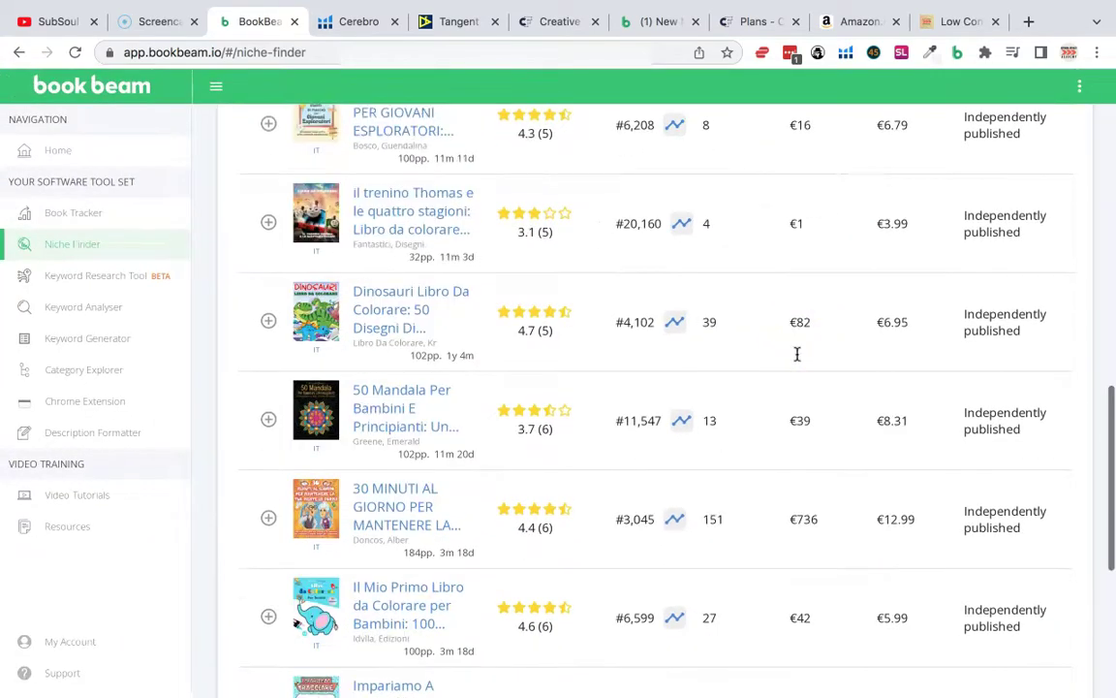
Step: Go to the third results page and compare its books' review counts, ranks, monthly sales and royalties
scroll(796, 354, "down", 10)
left_click(1015, 663)
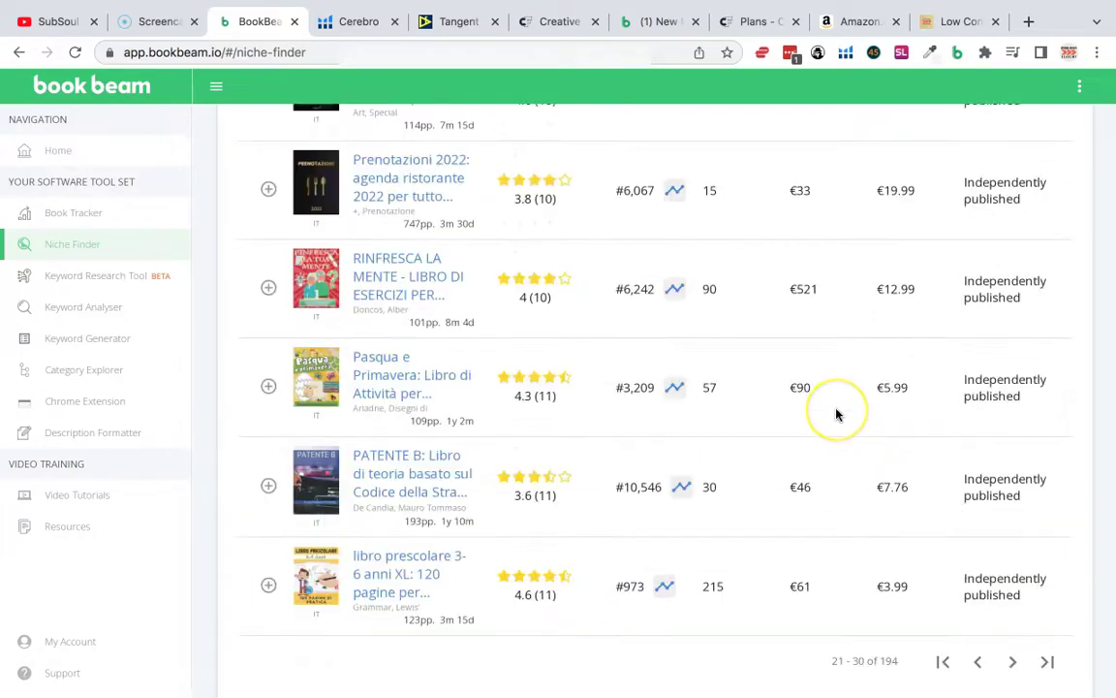
scroll(837, 415, "up", 7)
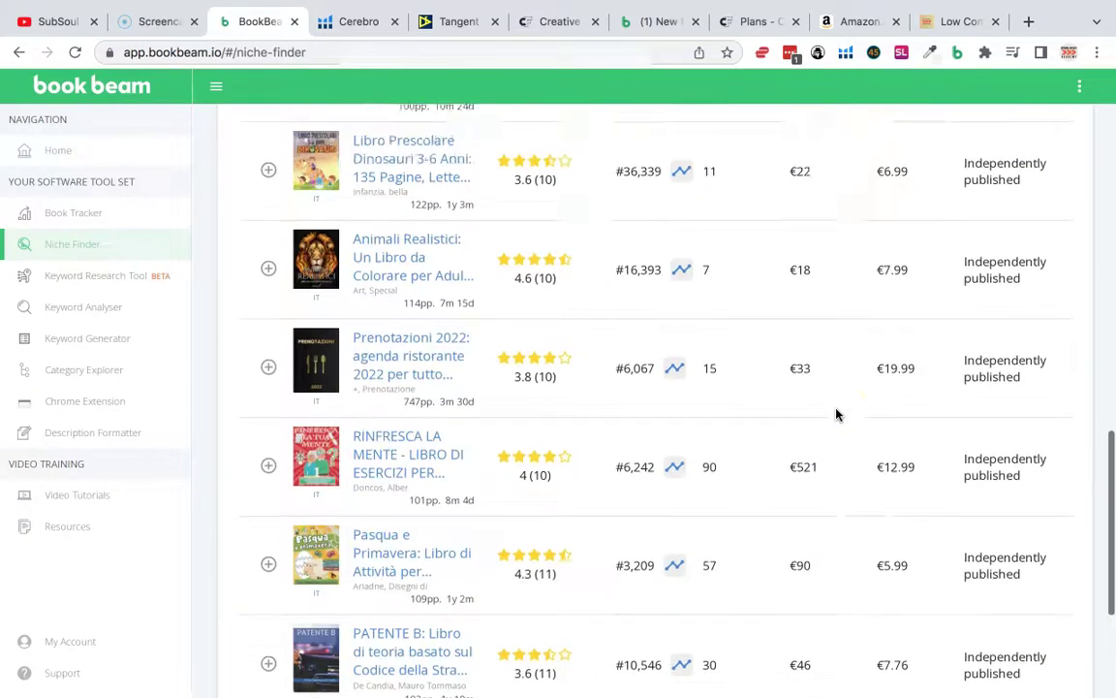
scroll(837, 414, "down", 1)
scroll(837, 415, "down", 4)
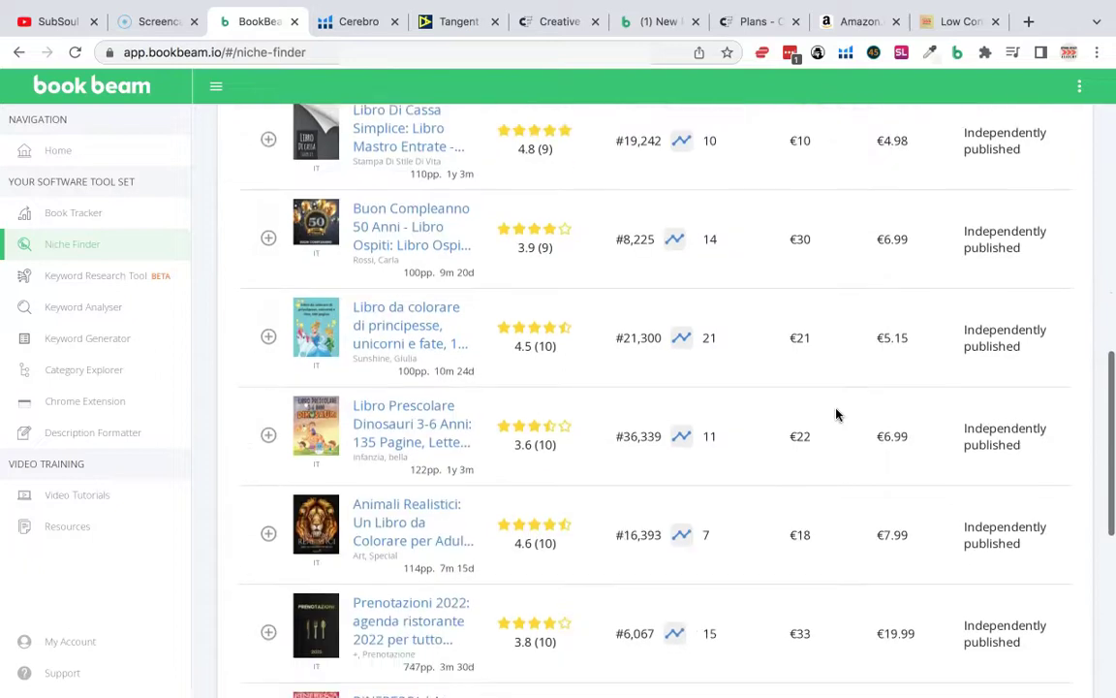
scroll(838, 414, "down", 3)
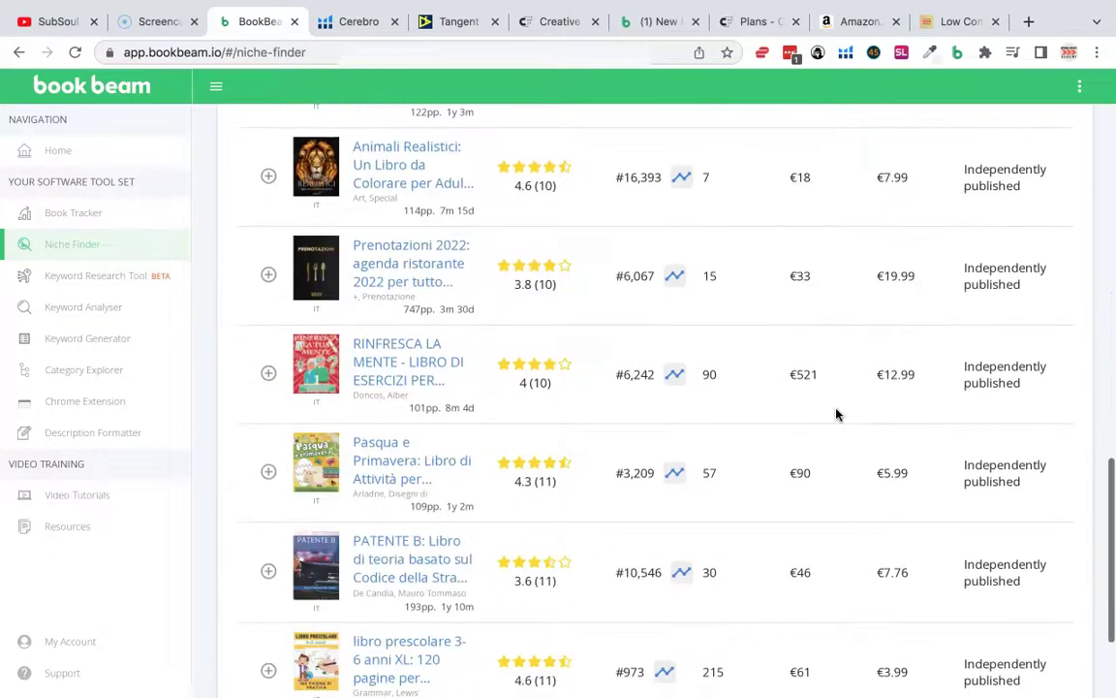
scroll(842, 300, "up", 2)
scroll(843, 299, "up", 7)
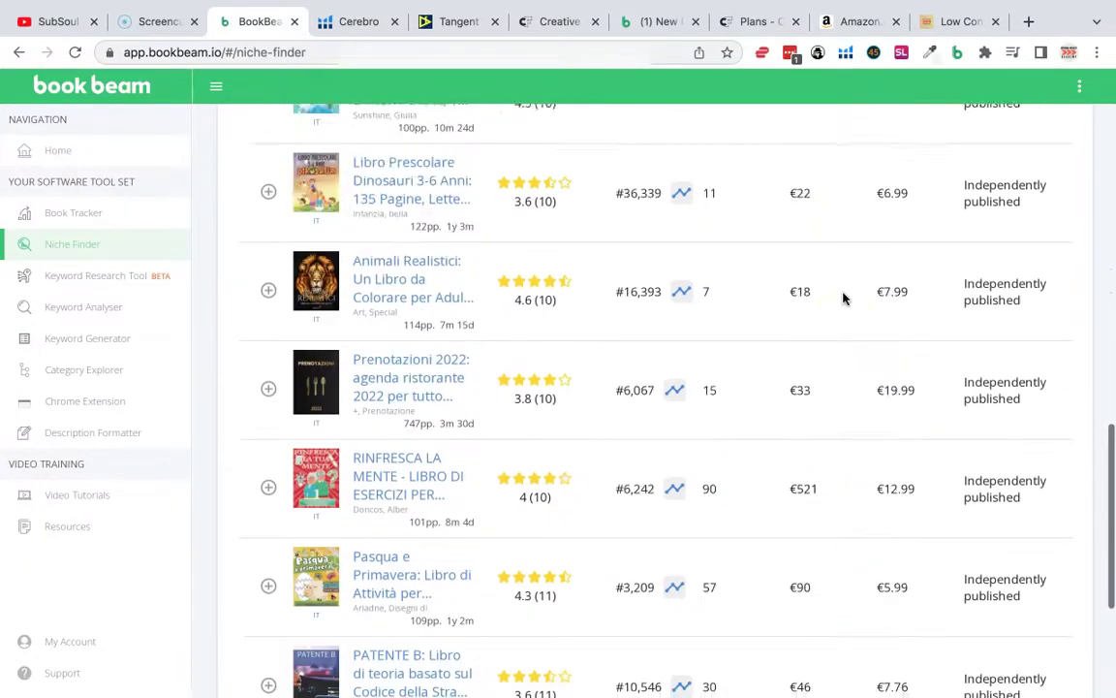
scroll(843, 299, "down", 2)
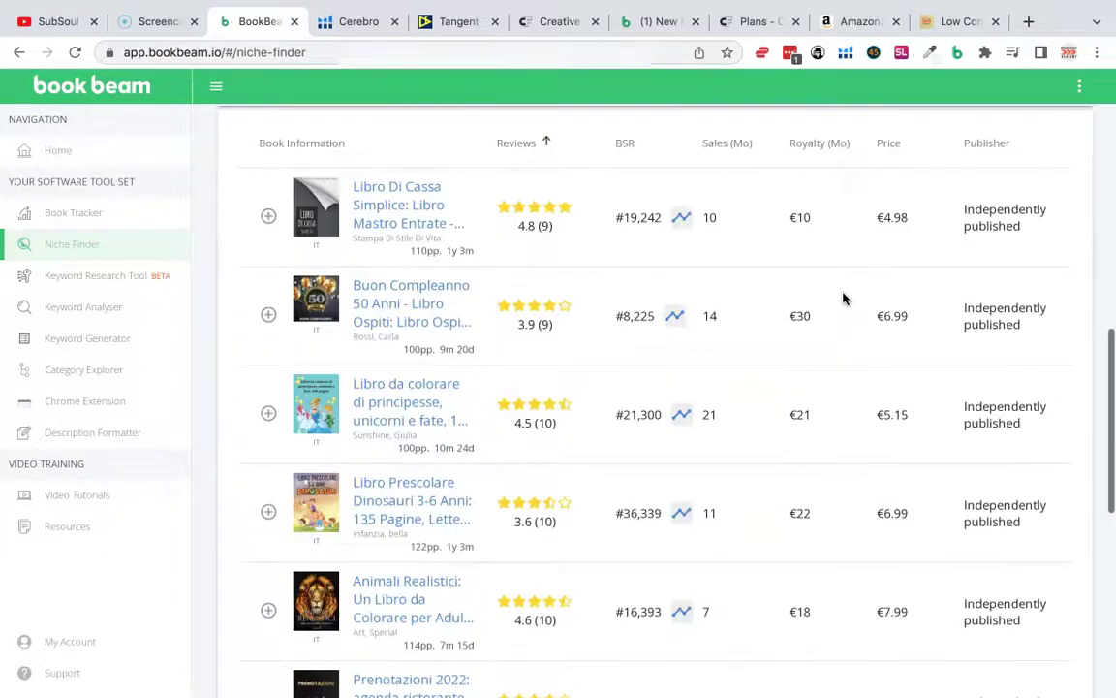
scroll(829, 437, "down", 4)
scroll(831, 439, "down", 3)
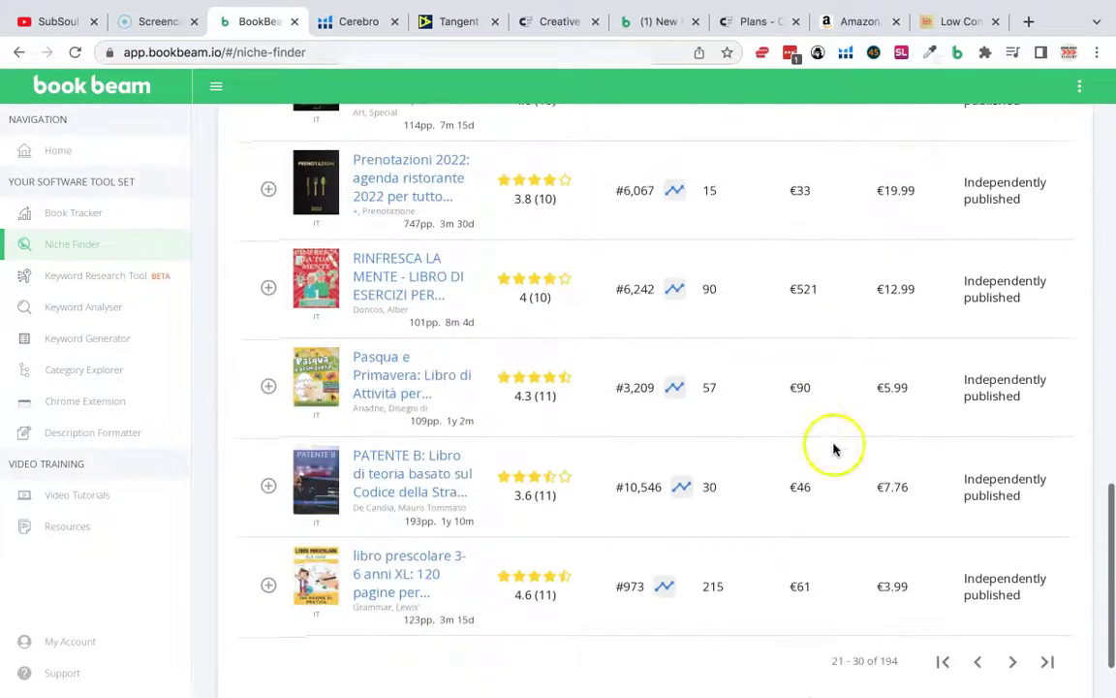
Step: Go to the fourth results page, look over its books and review the summary averages, sales trend and category filters
left_click(1013, 615)
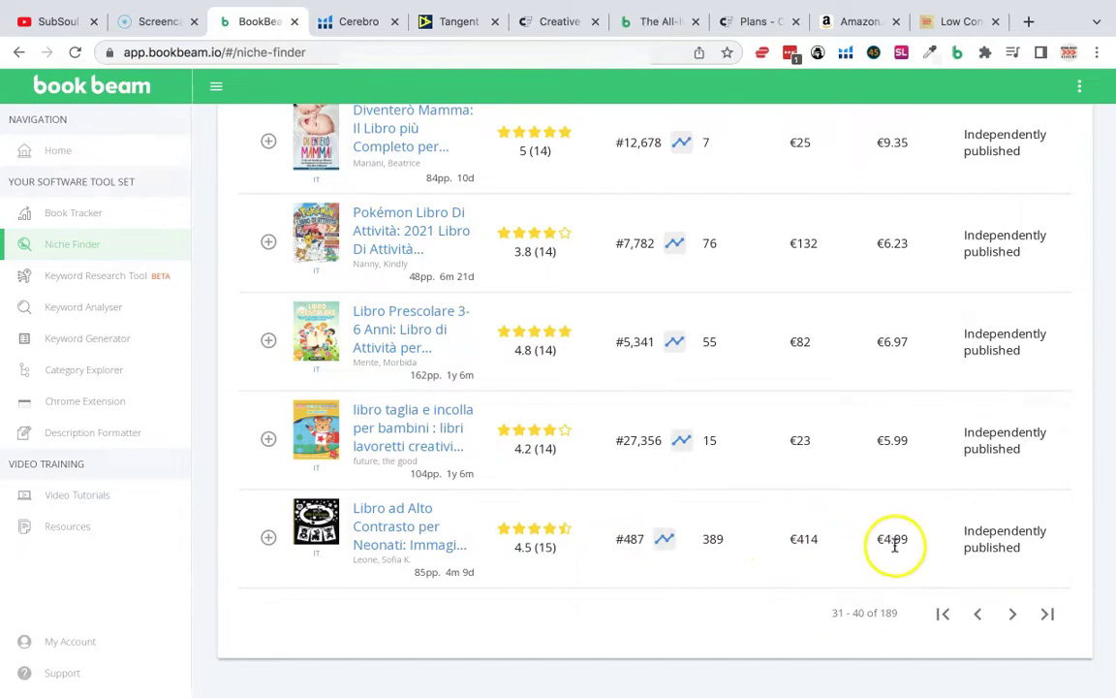
scroll(839, 418, "up", 4)
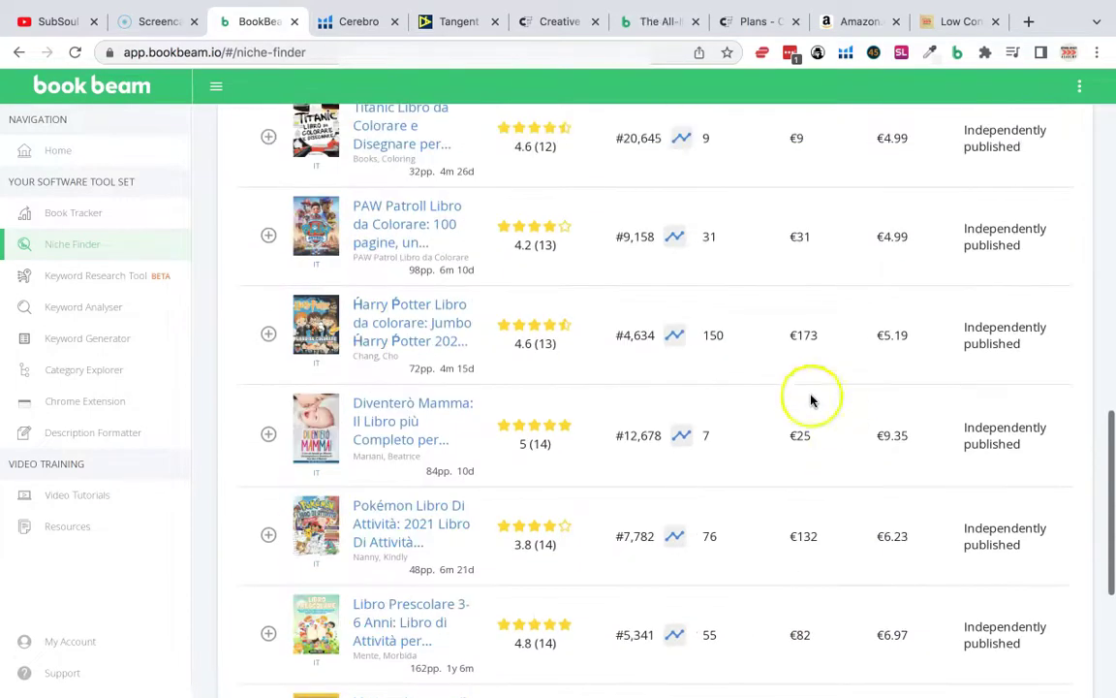
scroll(773, 365, "up", 1)
scroll(804, 436, "up", 1)
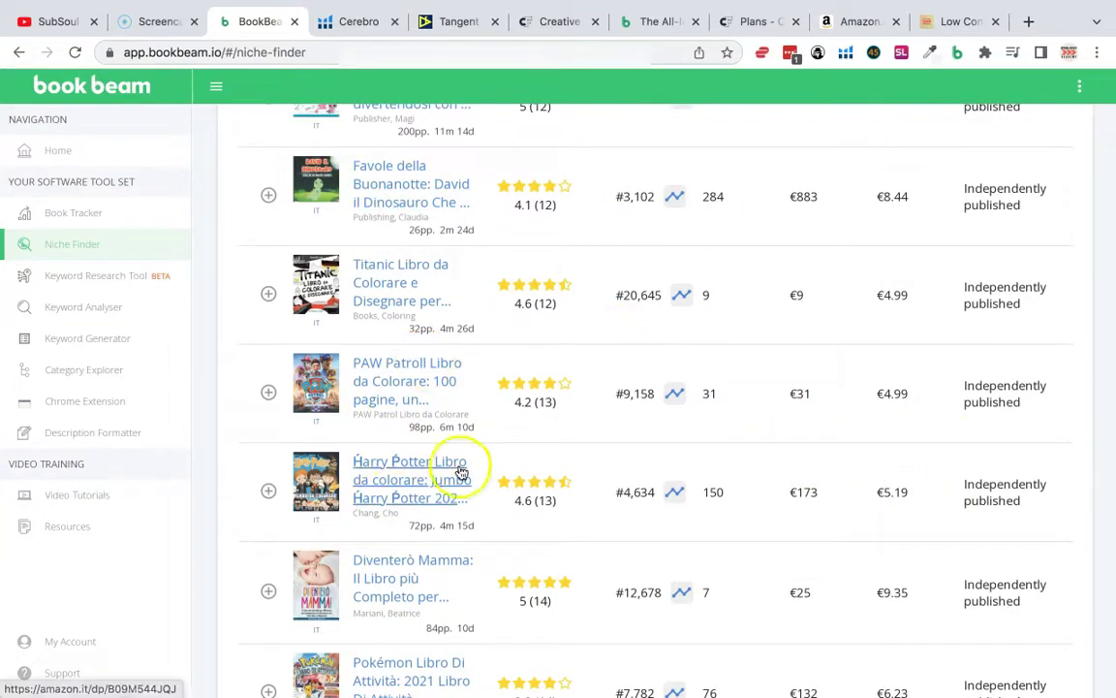
scroll(597, 443, "up", 4)
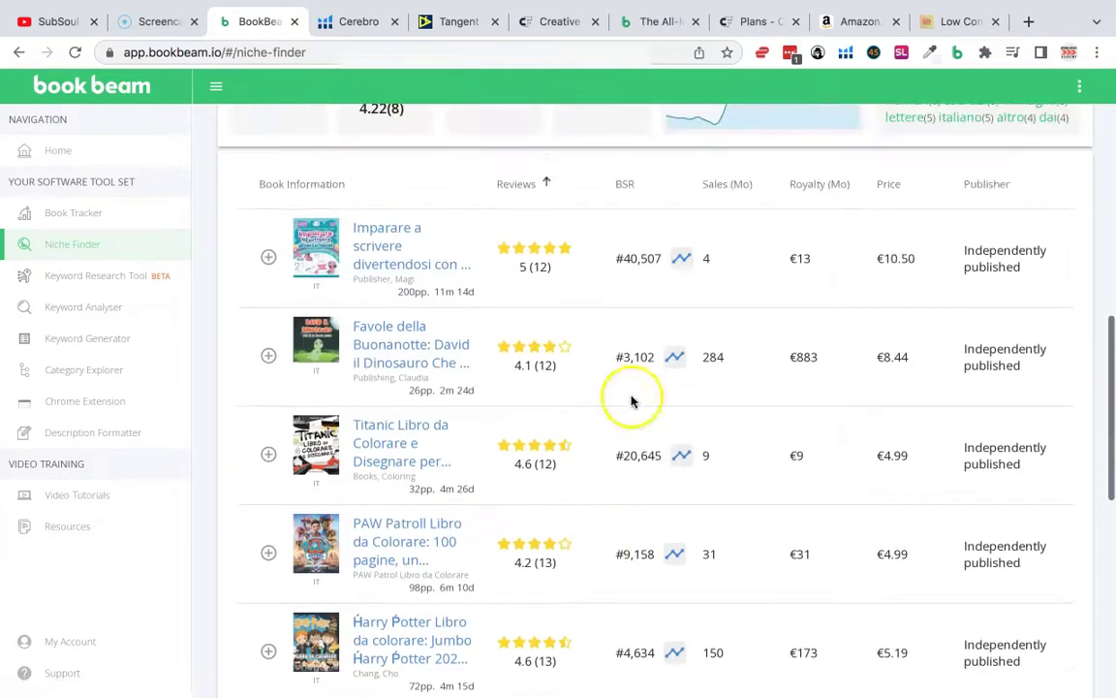
scroll(717, 311, "up", 1)
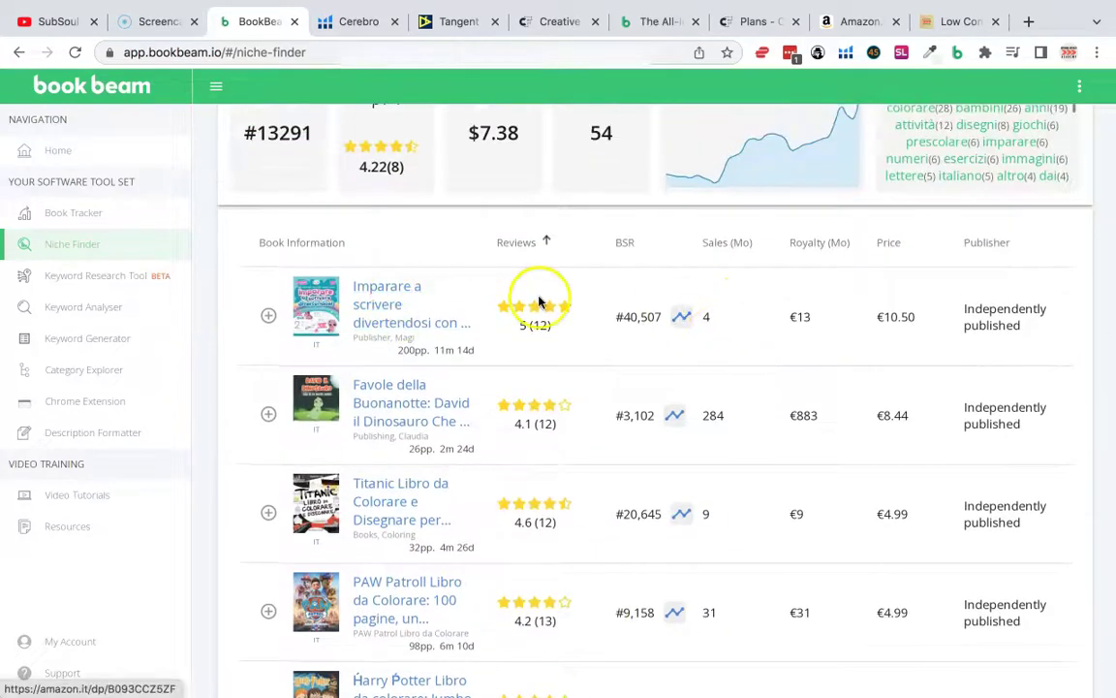
scroll(737, 308, "up", 5)
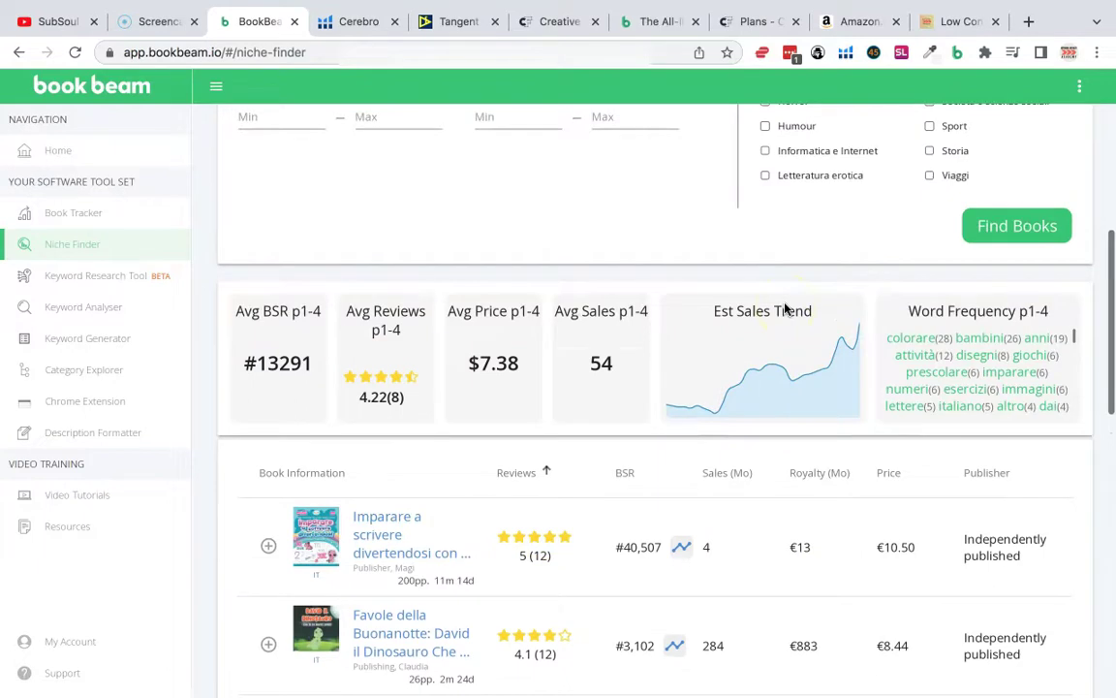
scroll(785, 308, "up", 6)
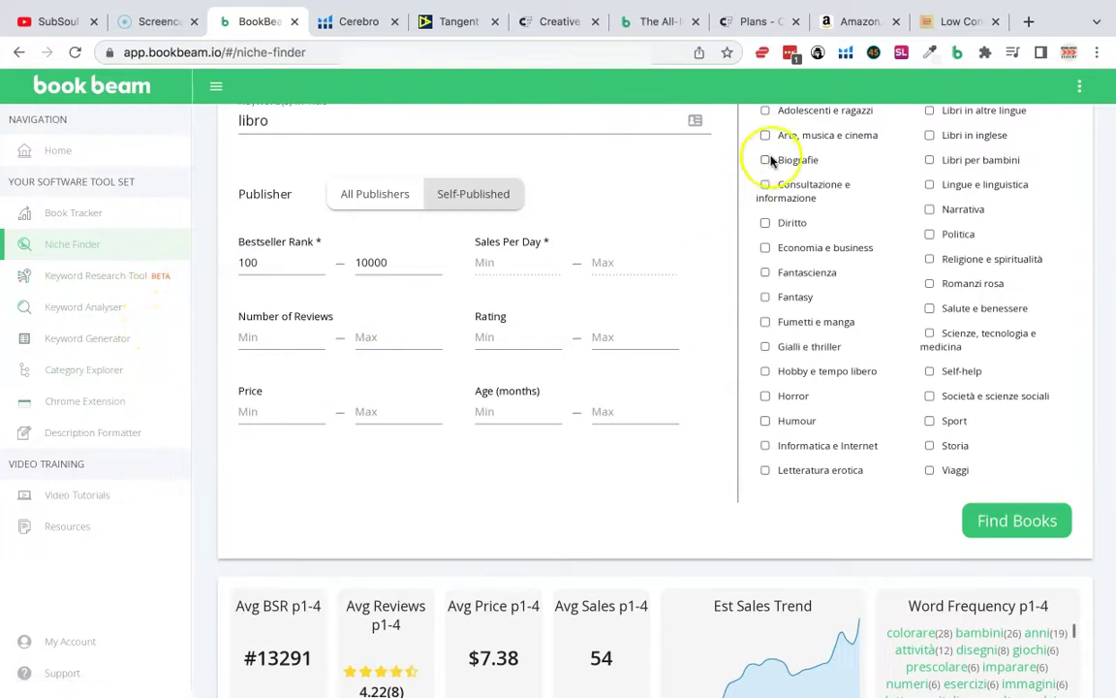
Step: Switch to the Amazon.it book bestsellers page and check the daily sales and royalty estimates of the top four books
left_click(860, 21)
scroll(653, 462, "down", 5)
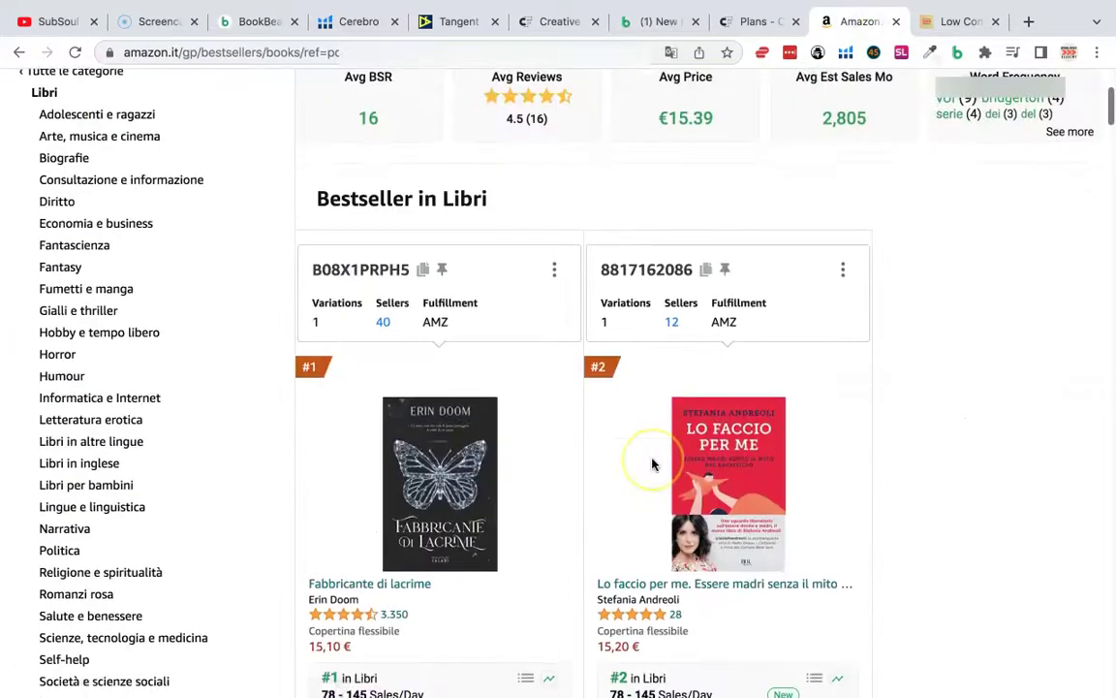
scroll(653, 463, "up", 3)
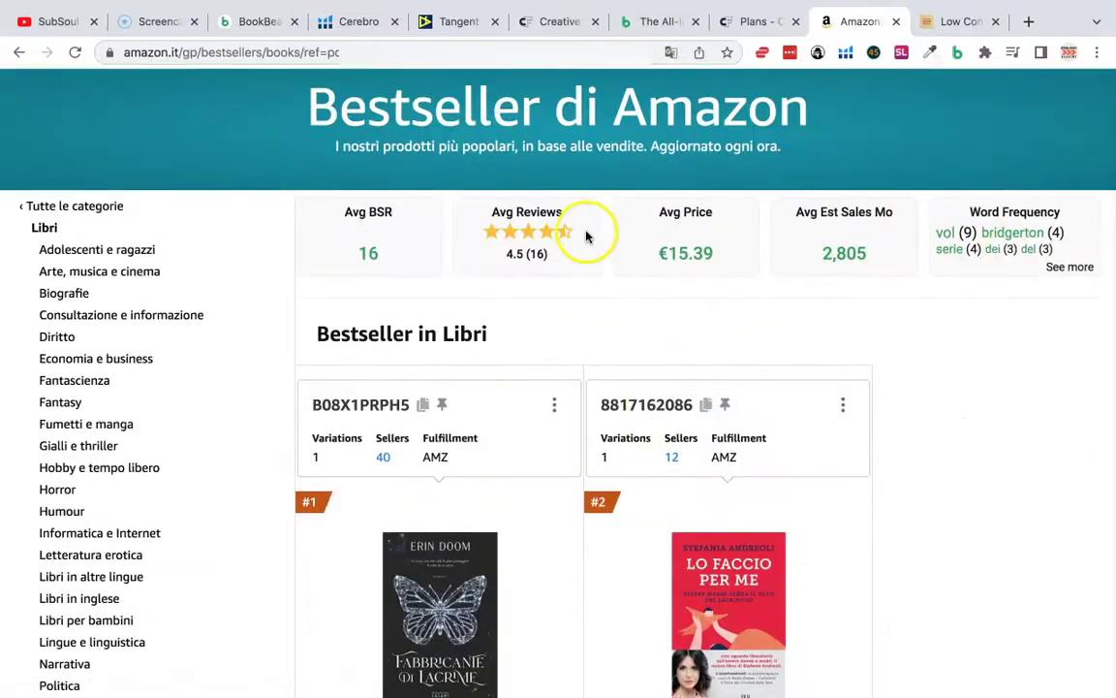
scroll(457, 474, "down", 6)
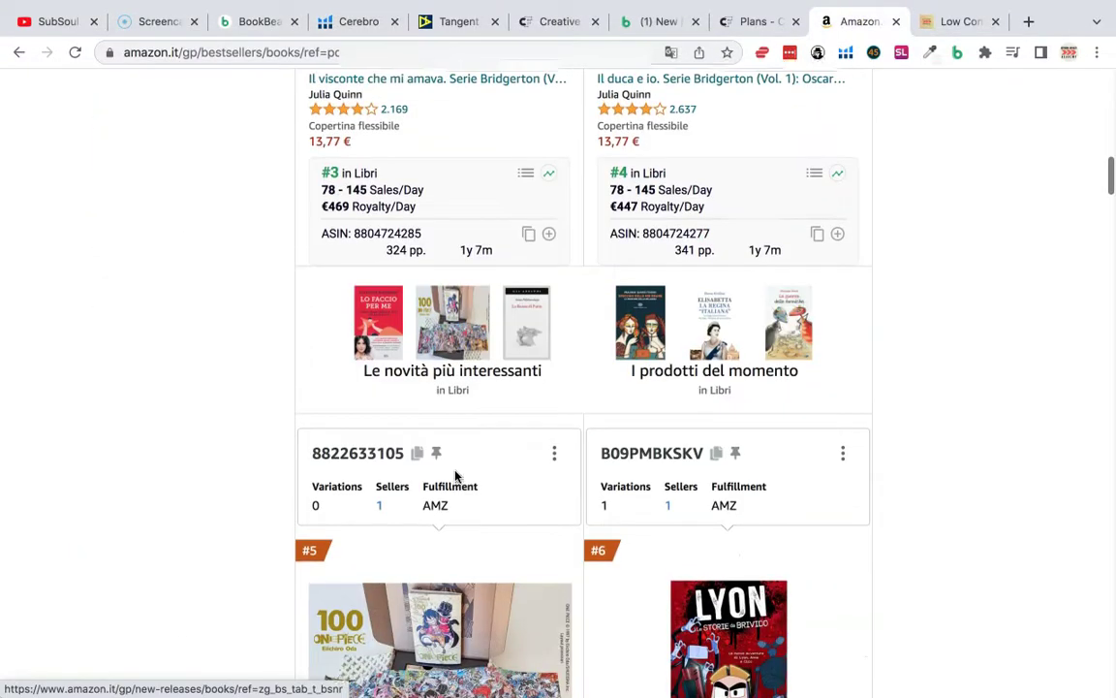
scroll(457, 475, "up", 1)
scroll(869, 331, "up", 2)
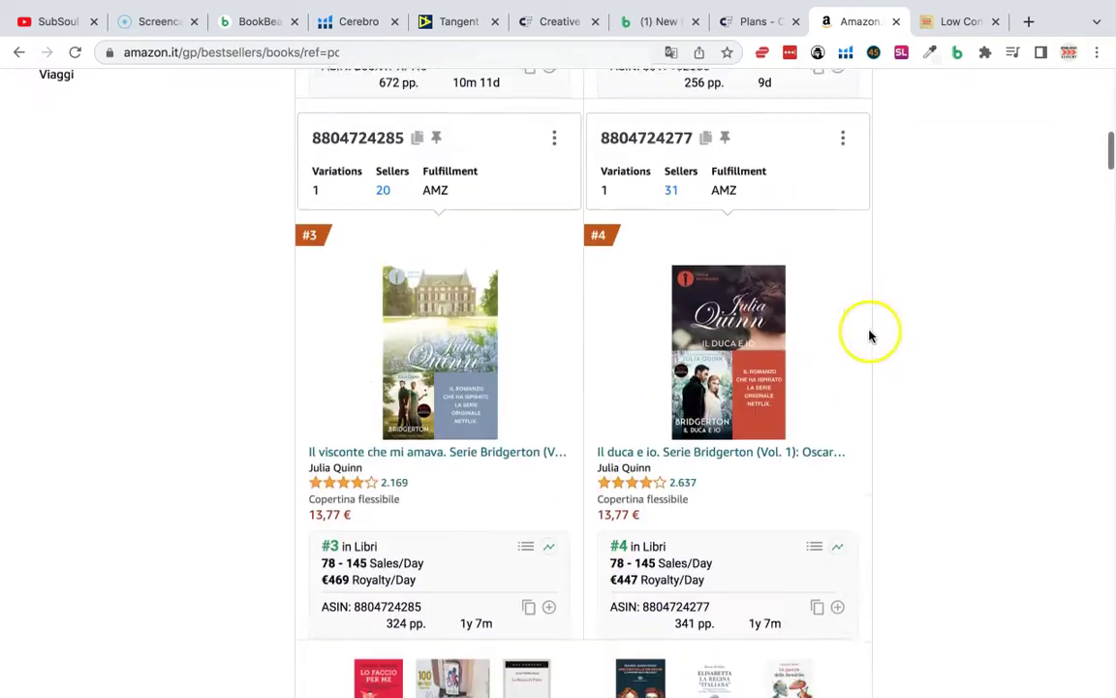
scroll(922, 299, "down", 1)
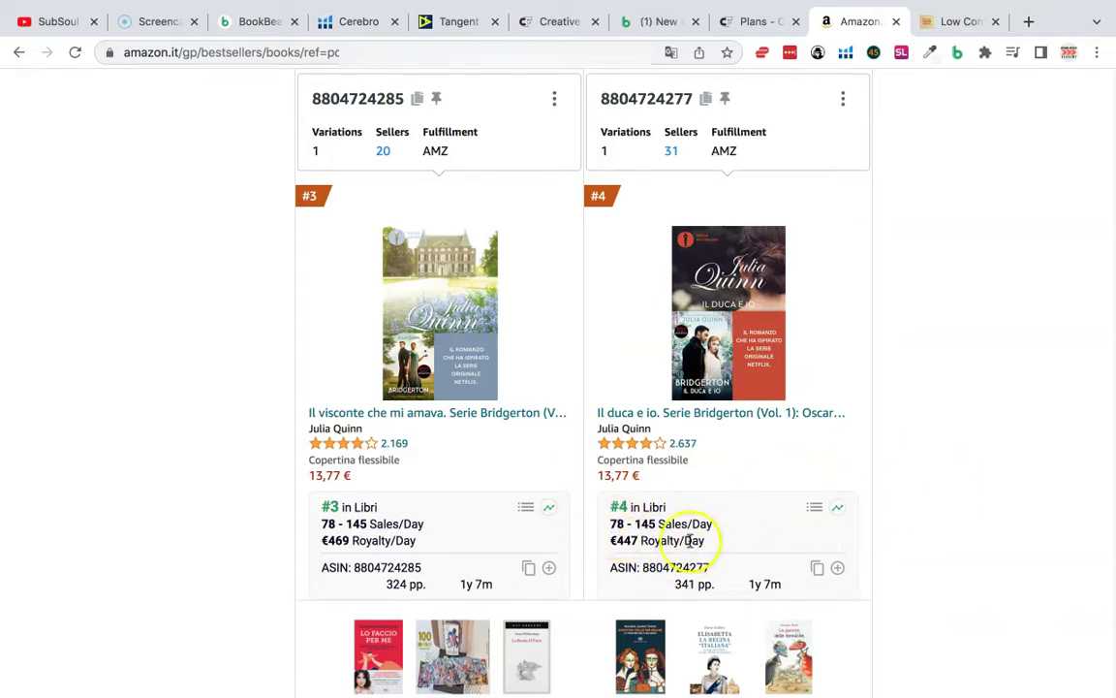
Step: Look through the Amazon.it bestsellers ranked below fourth place, checking their sales, royalty and self-published labels
scroll(880, 449, "down", 8)
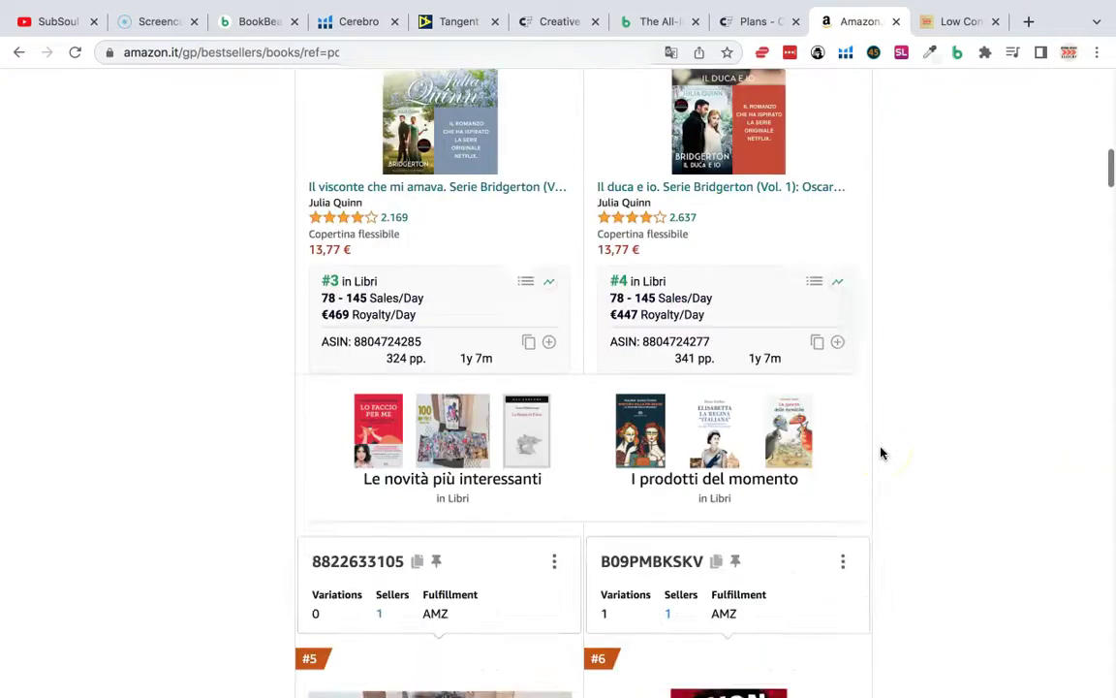
scroll(880, 451, "down", 5)
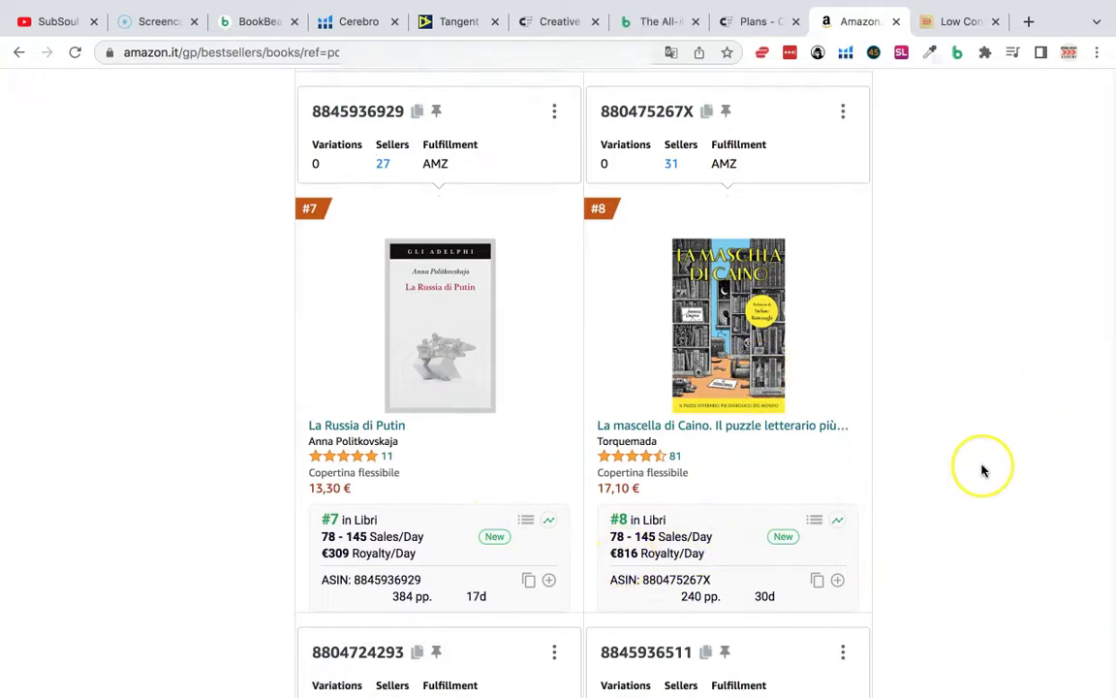
scroll(982, 471, "down", 8)
scroll(982, 471, "down", 8)
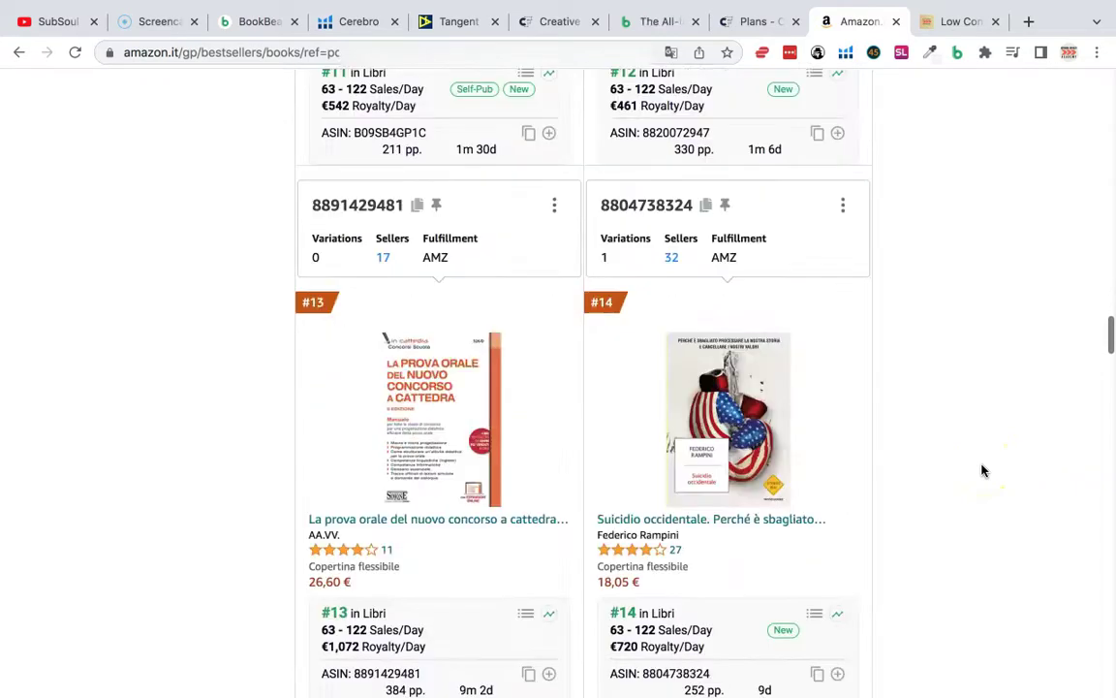
scroll(982, 470, "down", 3)
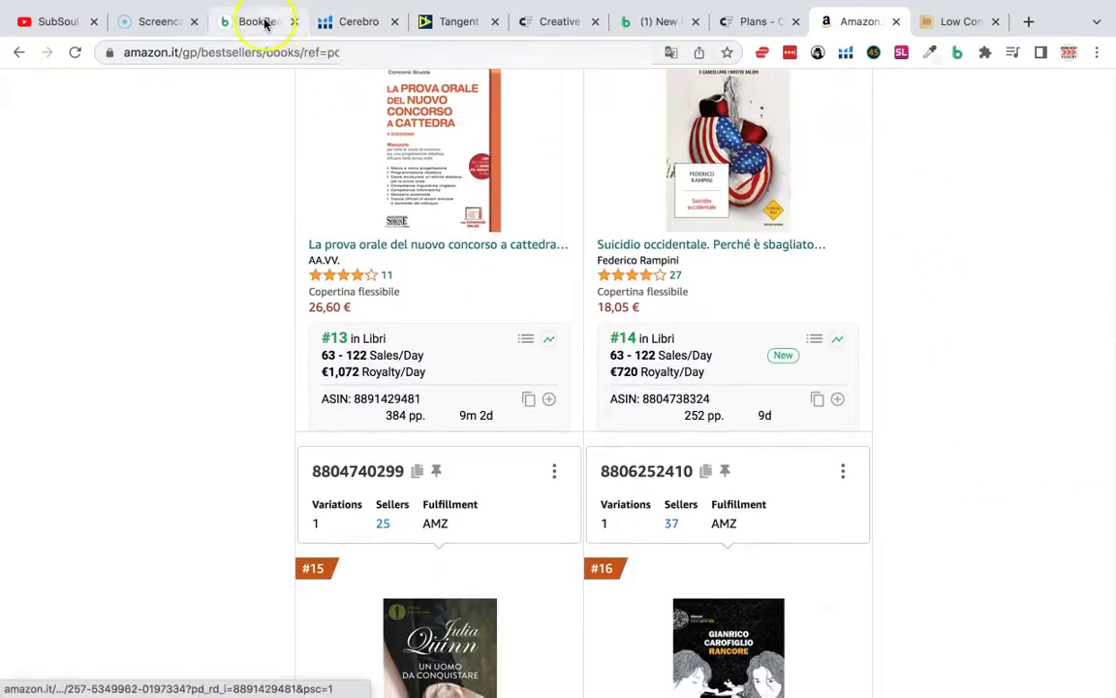
Step: Find the eighth-ranked book, La mascella di Caino, in the Amazon.it bestseller list and copy its ASIN
left_click(351, 21)
left_click(854, 22)
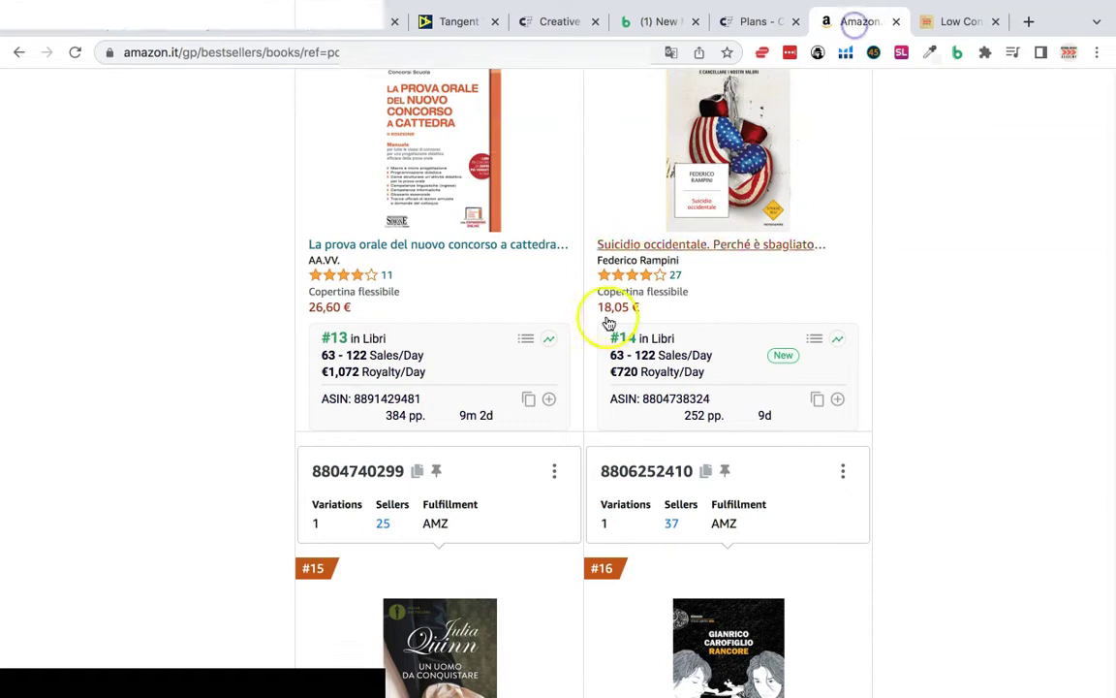
scroll(750, 321, "up", 1)
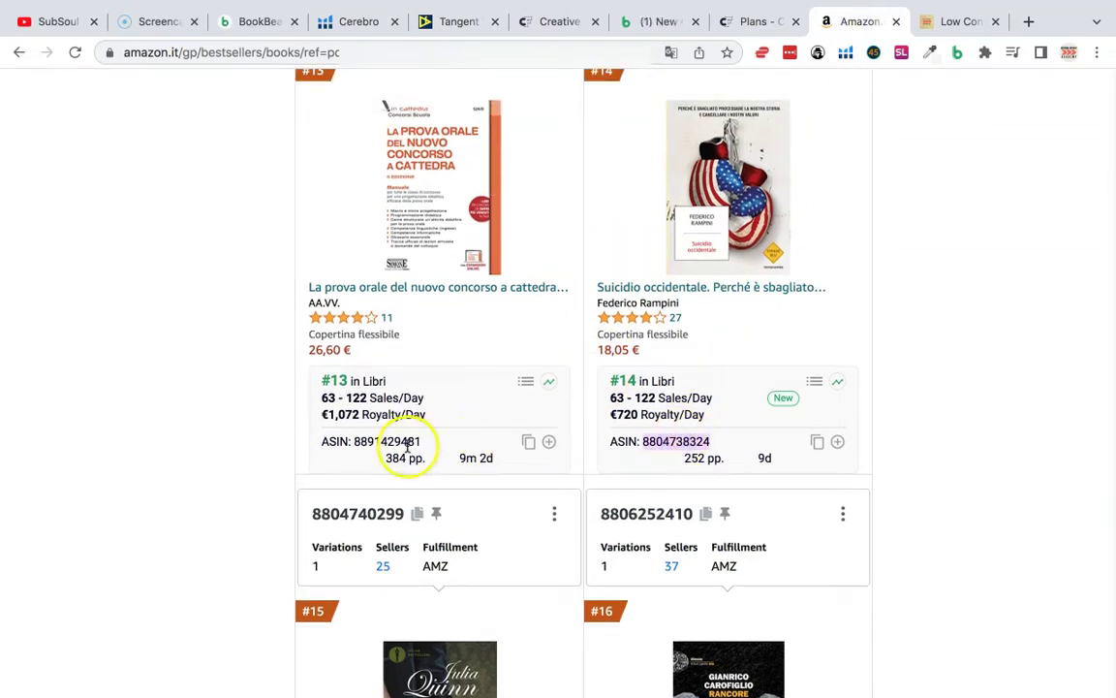
scroll(642, 449, "up", 15)
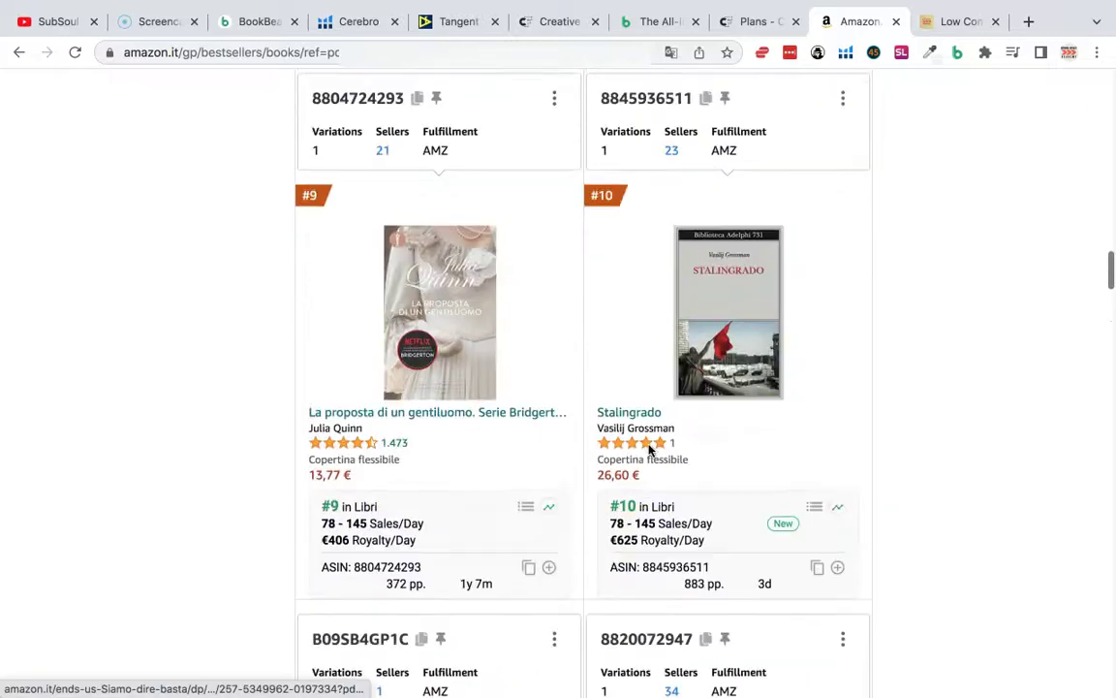
scroll(649, 449, "up", 5)
left_click(663, 504)
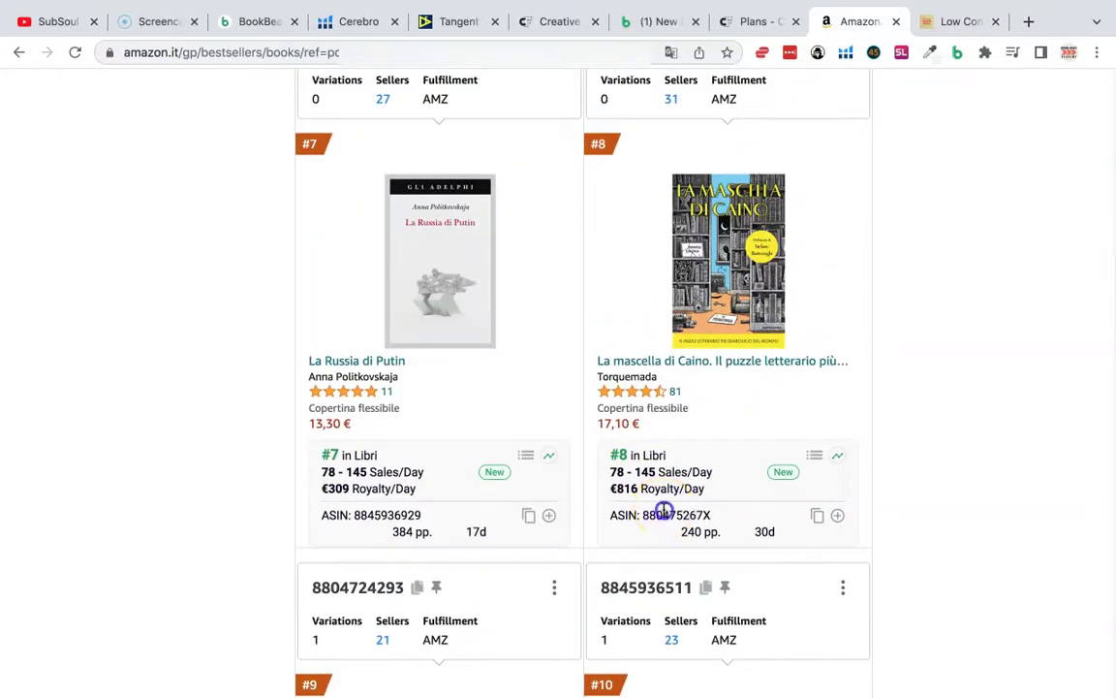
Step: Switch to Helium 10's Cerebro and fetch the Amazon Italy keywords for ASIN 880475267X
left_click(354, 22)
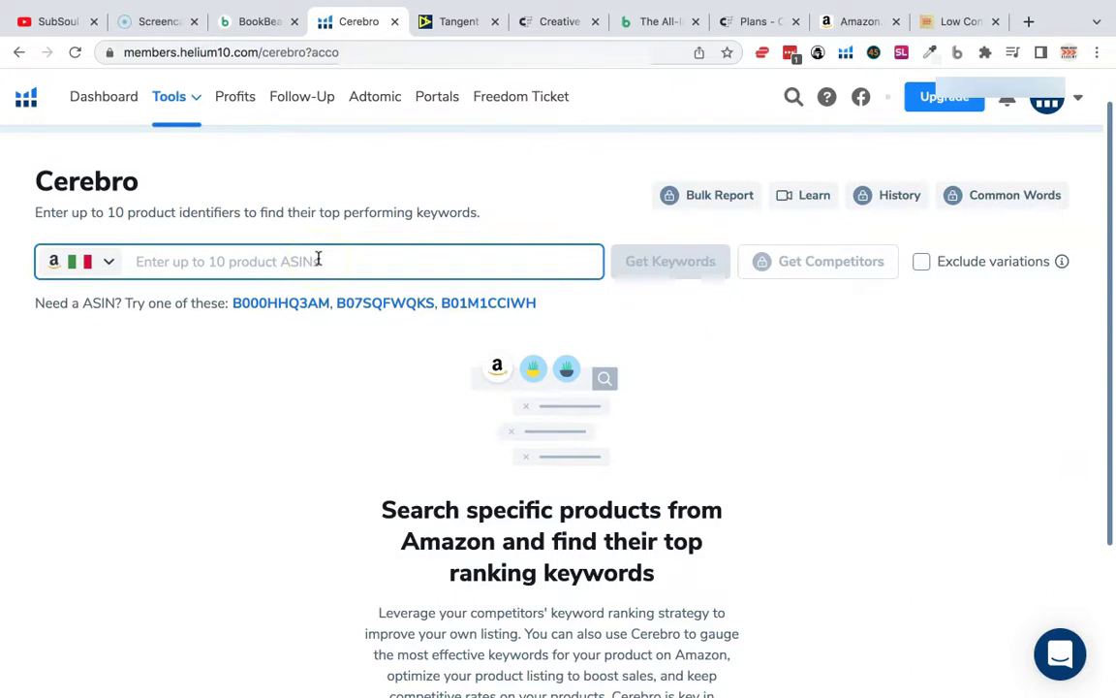
left_click(172, 258)
type("880475267X")
left_click(390, 198)
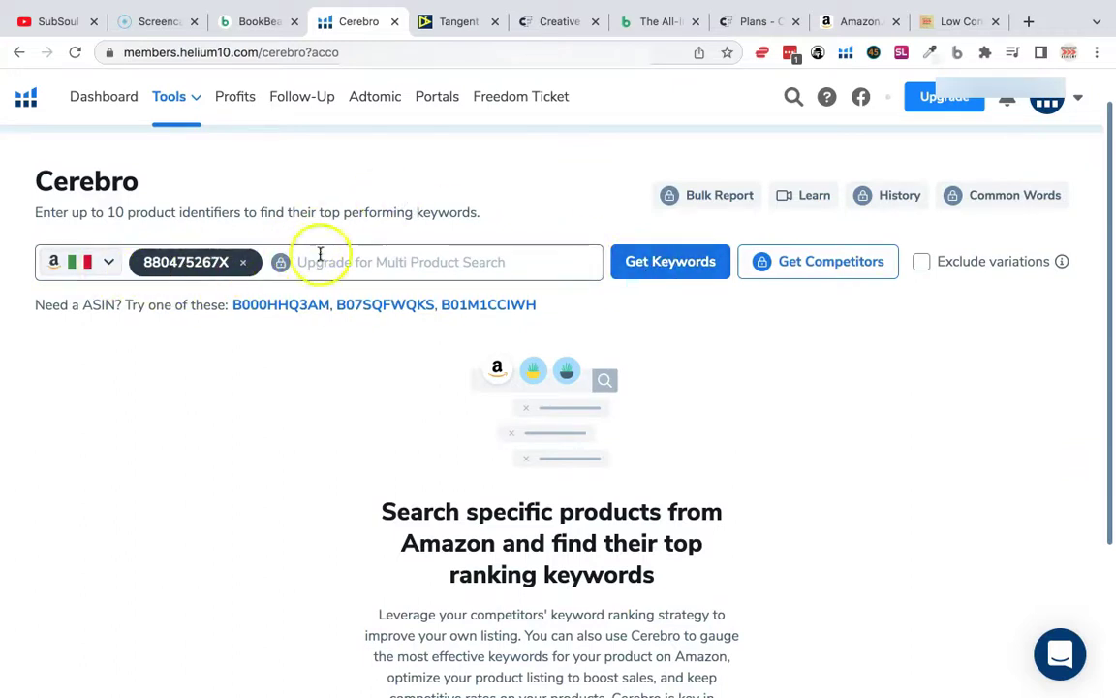
left_click(848, 19)
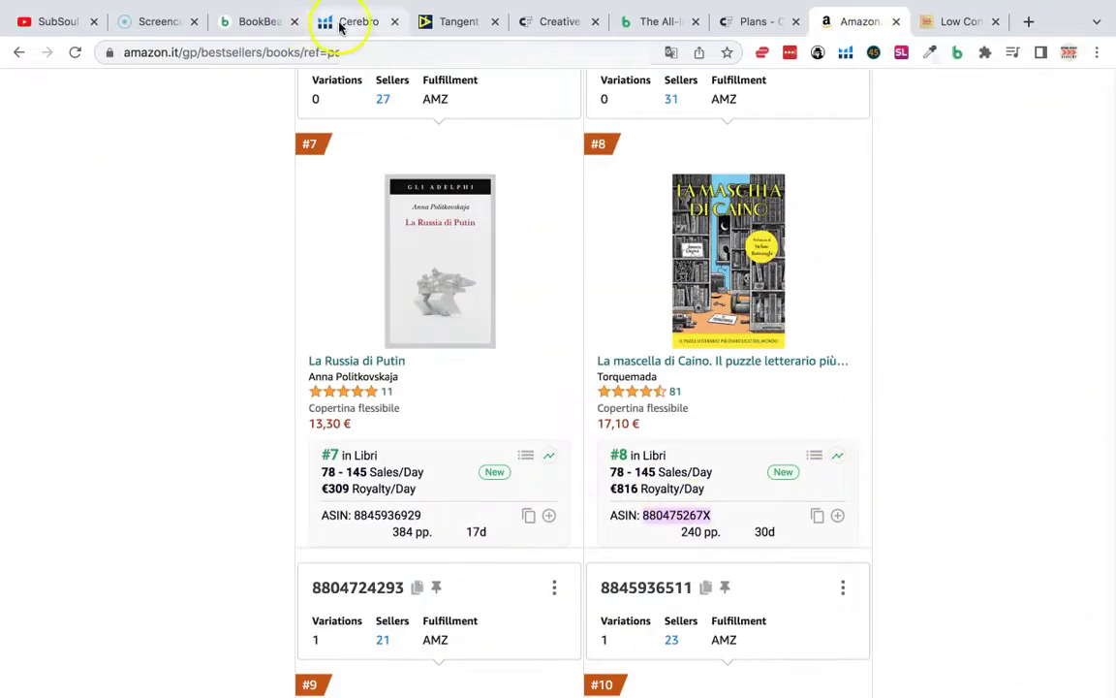
left_click(340, 23)
left_click(643, 260)
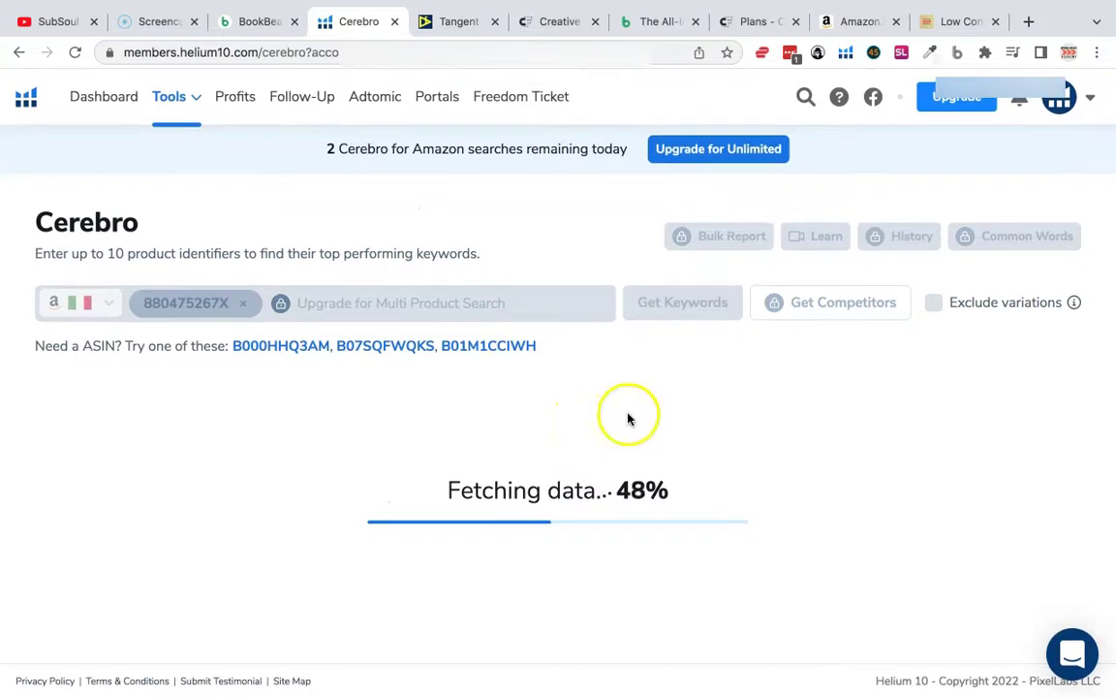
Step: Read the explanation of the Cerebro IQ Score and check the scores of the first keyword phrases
scroll(708, 402, "down", 2)
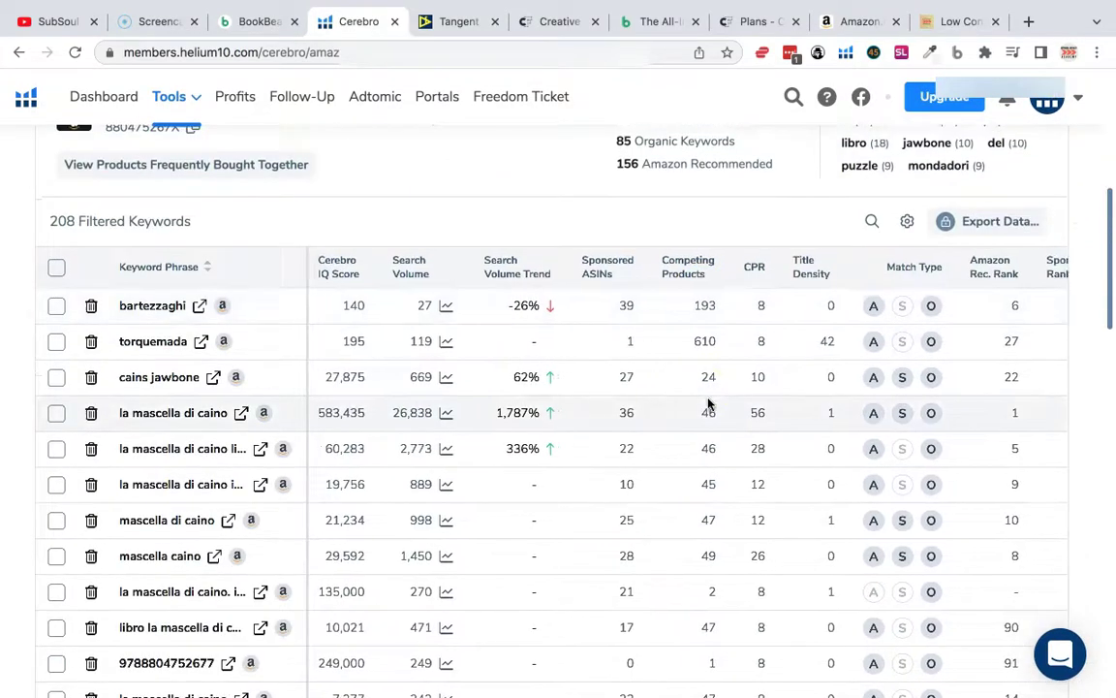
left_click(335, 264)
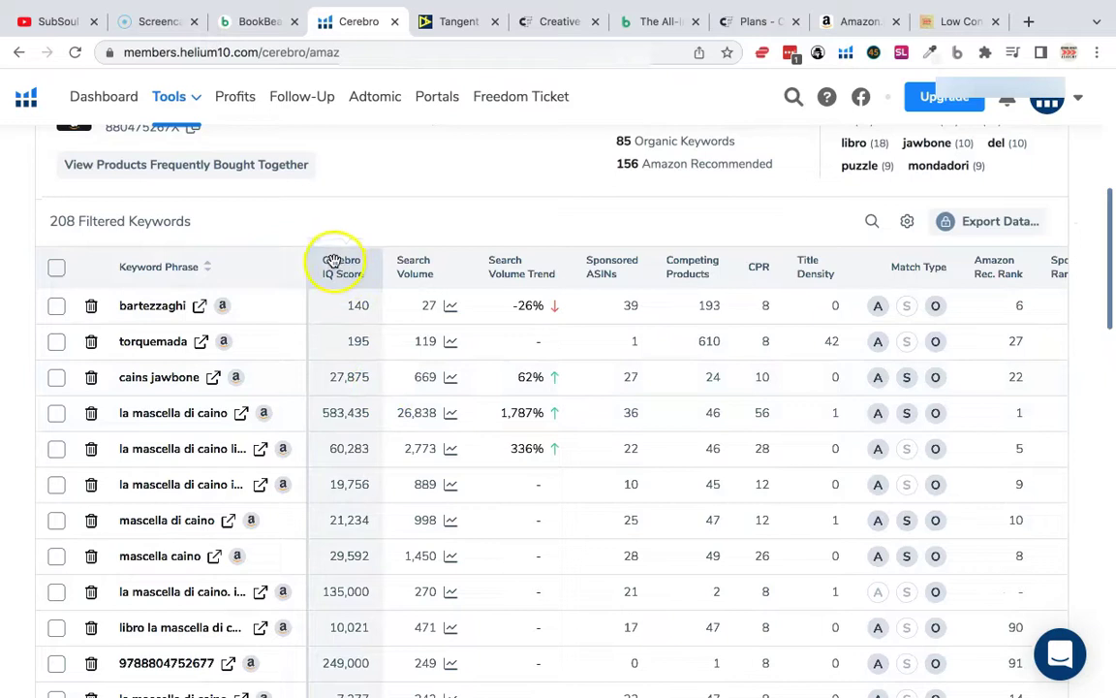
mouse_move(333, 272)
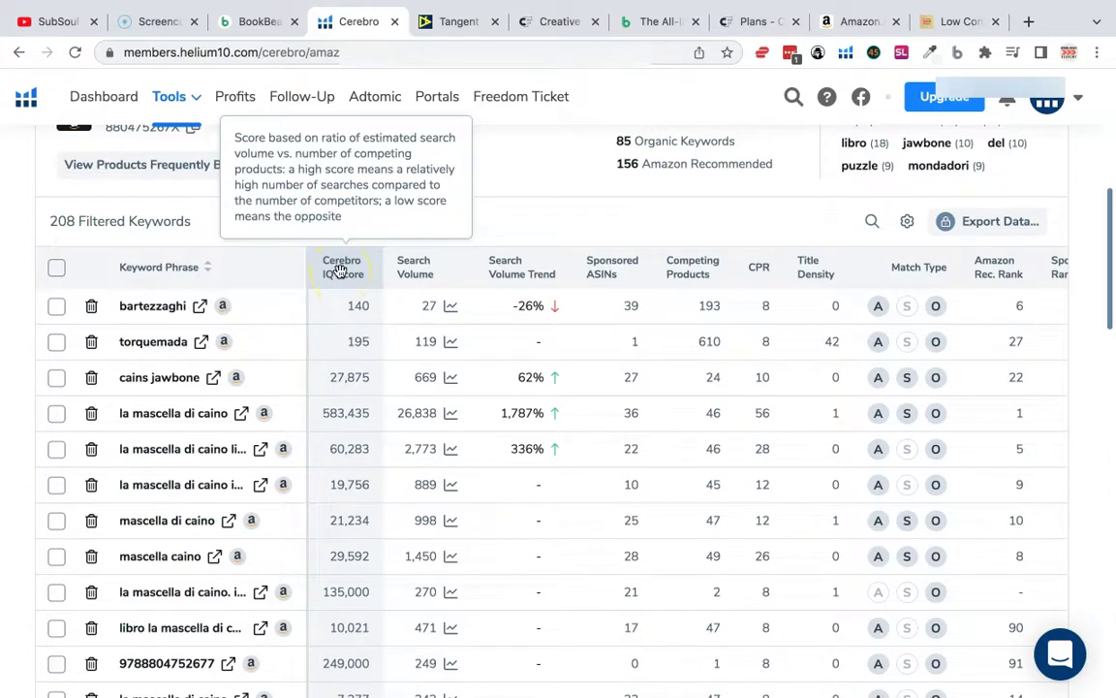
left_click_drag(336, 380, 340, 412)
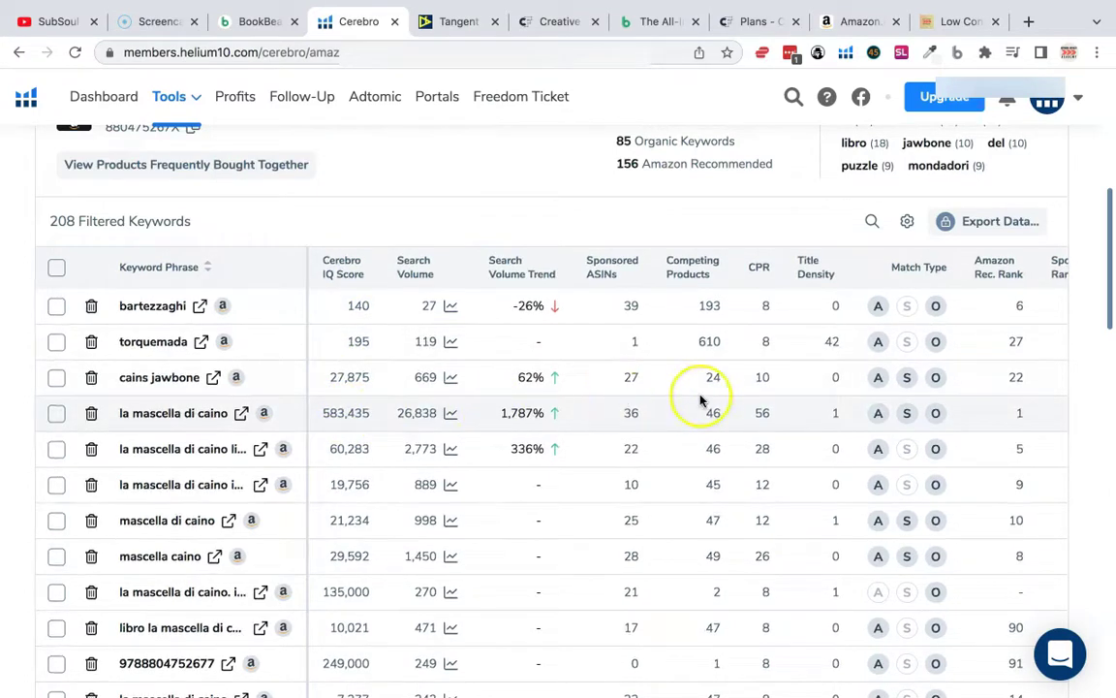
Step: Look through the full keyword list, comparing the phrases' search volumes, trends and competing products
scroll(701, 399, "down", 10)
scroll(701, 399, "down", 10)
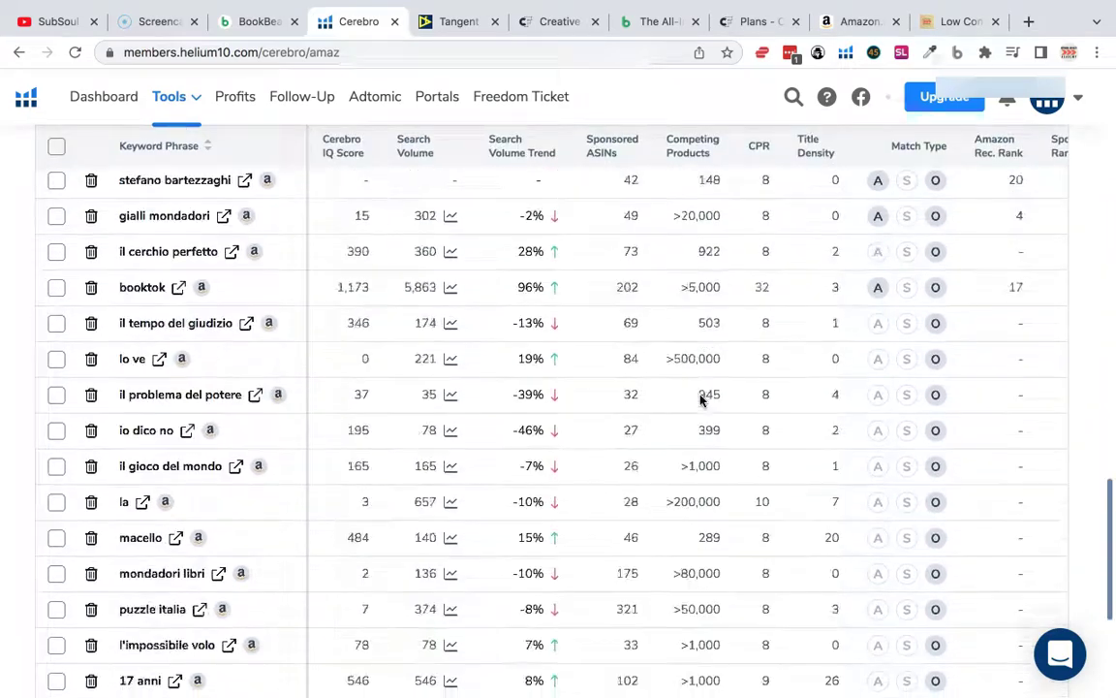
scroll(701, 399, "up", 8)
scroll(701, 399, "up", 12)
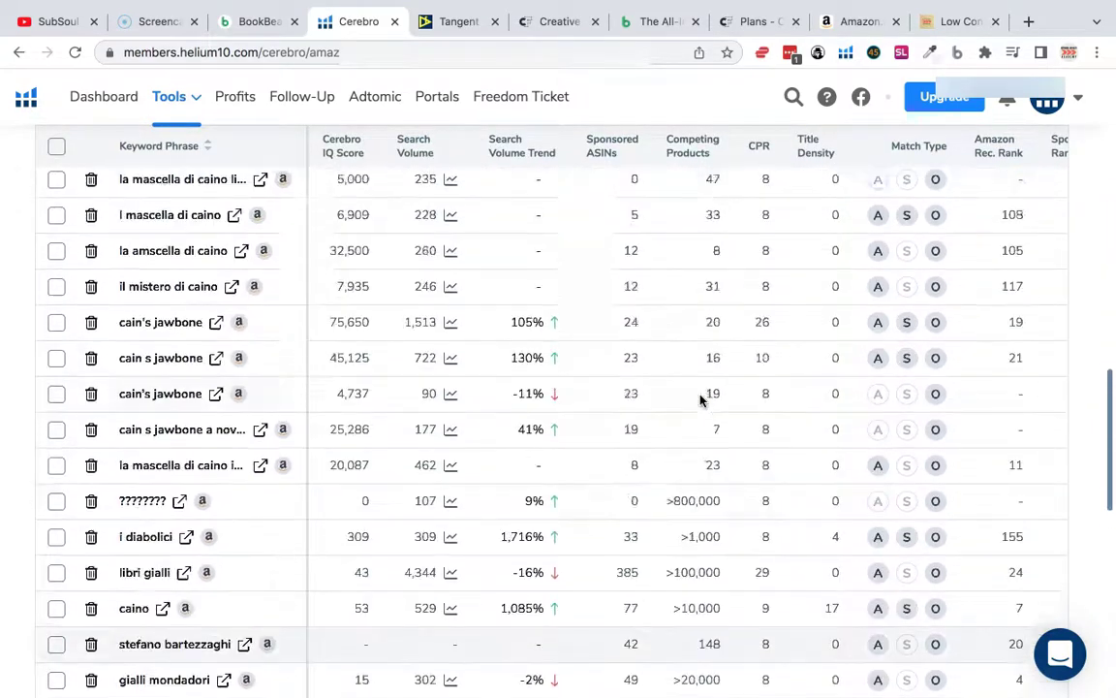
scroll(701, 400, "up", 3)
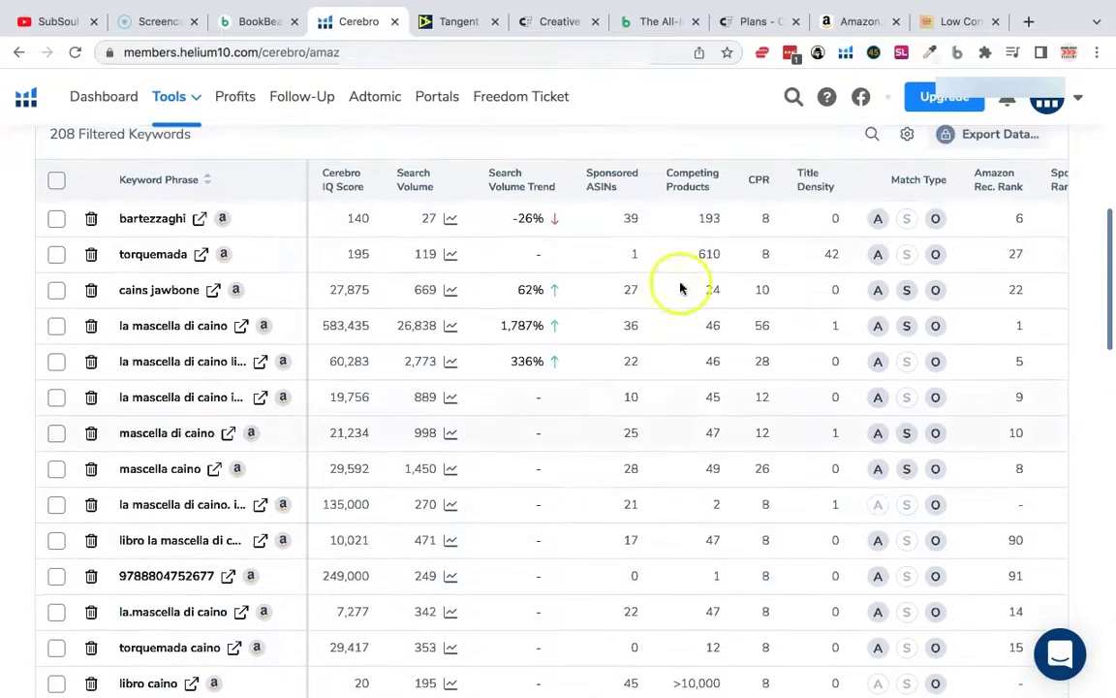
scroll(736, 274, "up", 1)
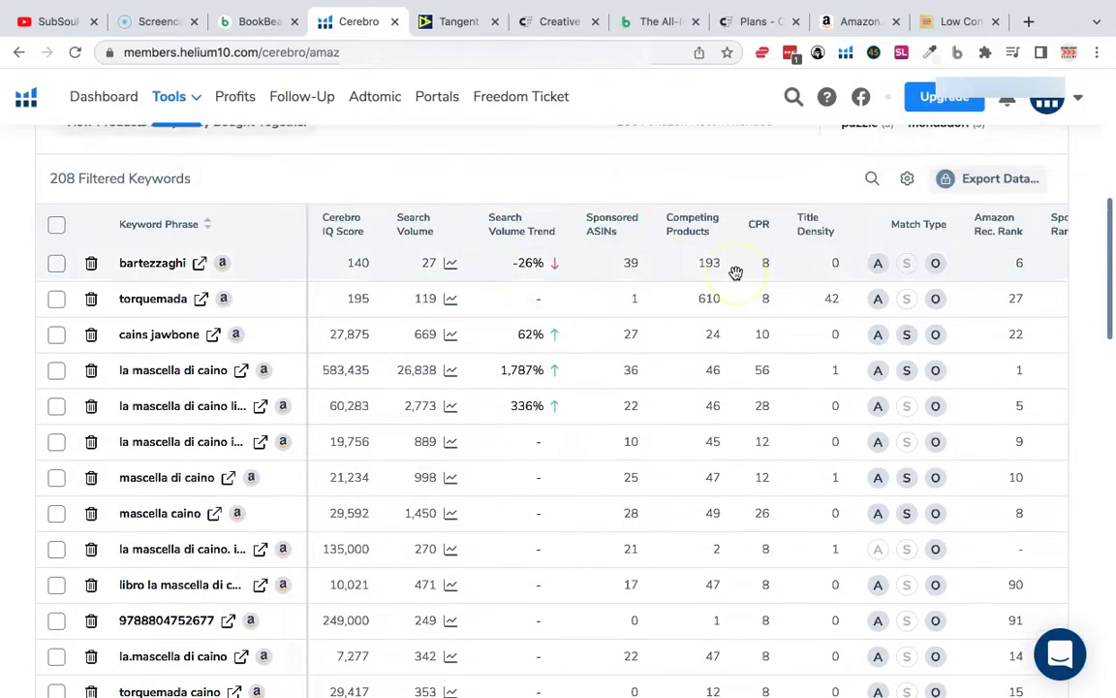
Step: Check the keywords' title density, match type and sponsored and organic ranks, including the phrase "torquemada"
scroll(742, 357, "right", 3)
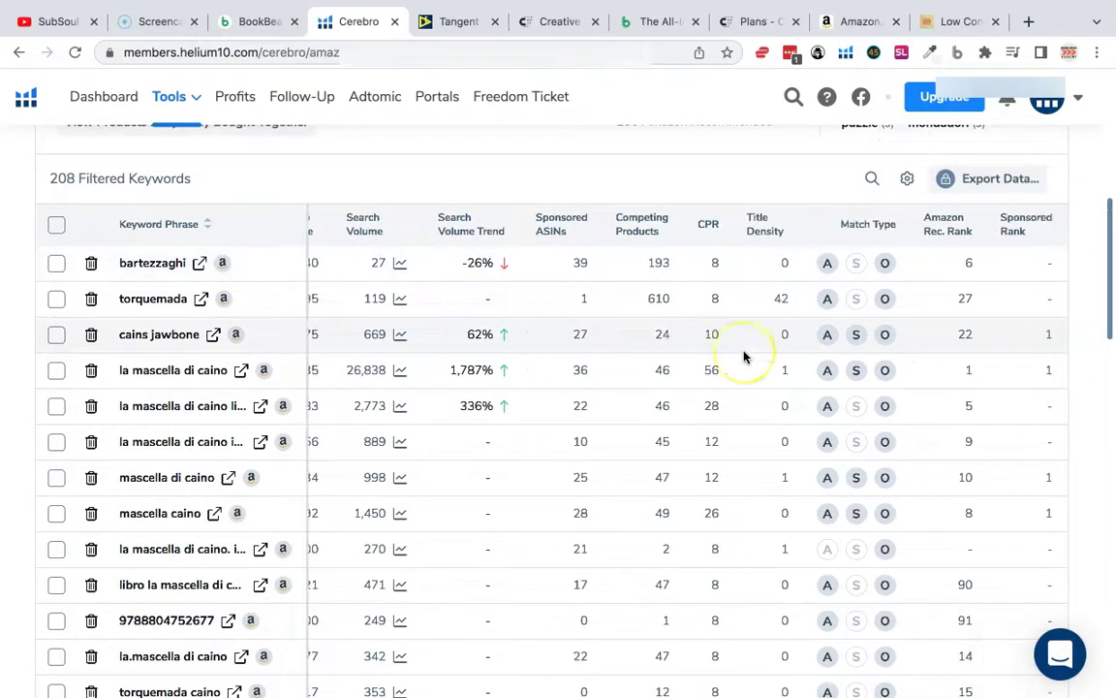
scroll(968, 543, "down", 10)
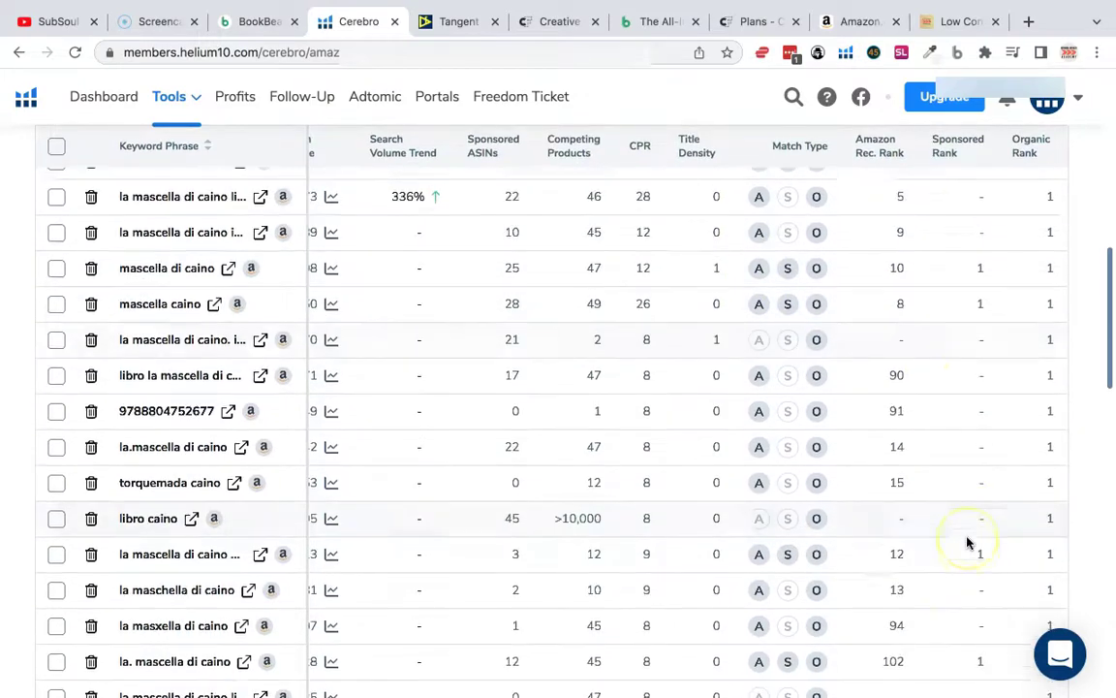
scroll(968, 543, "up", 10)
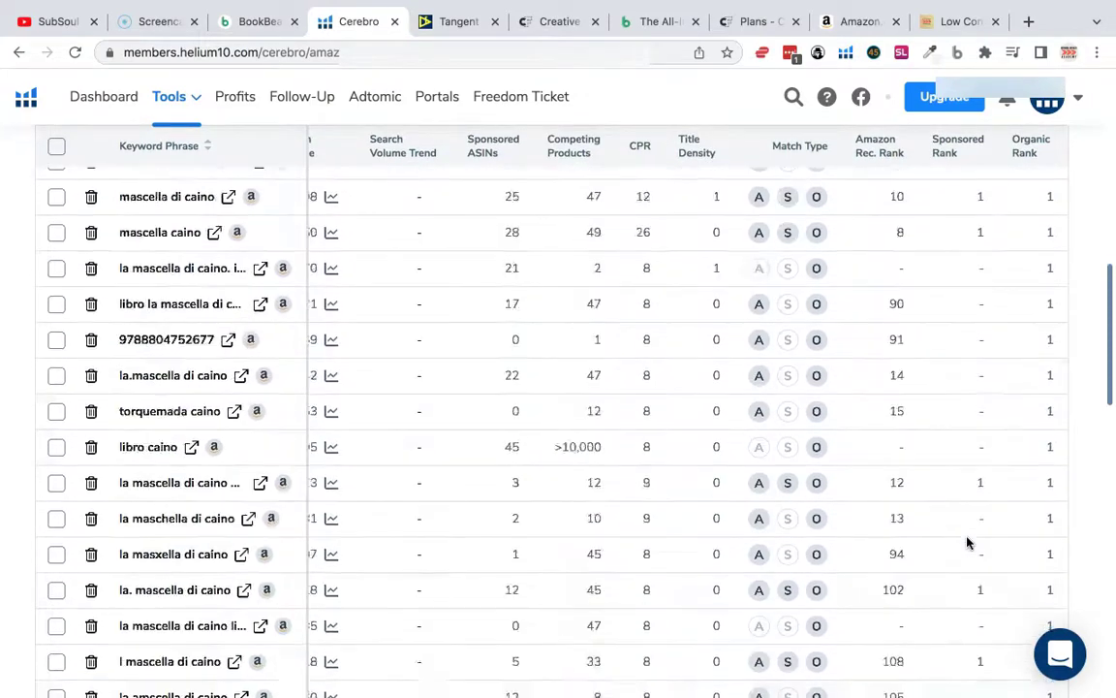
scroll(967, 543, "down", 2)
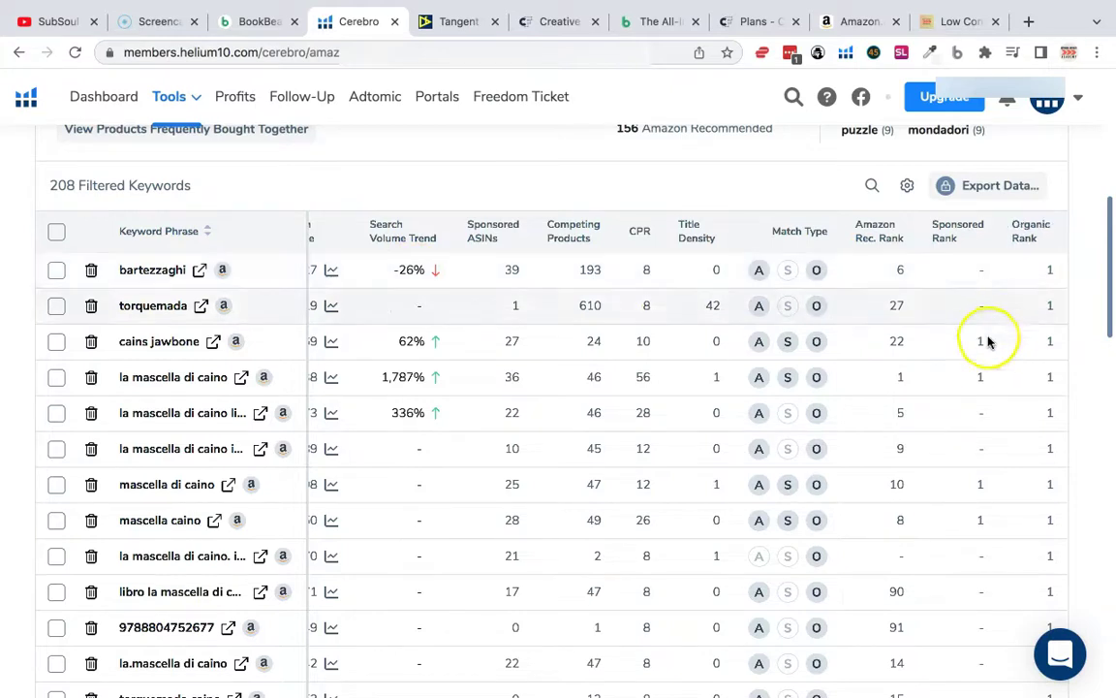
double_click(146, 306)
left_click(146, 306)
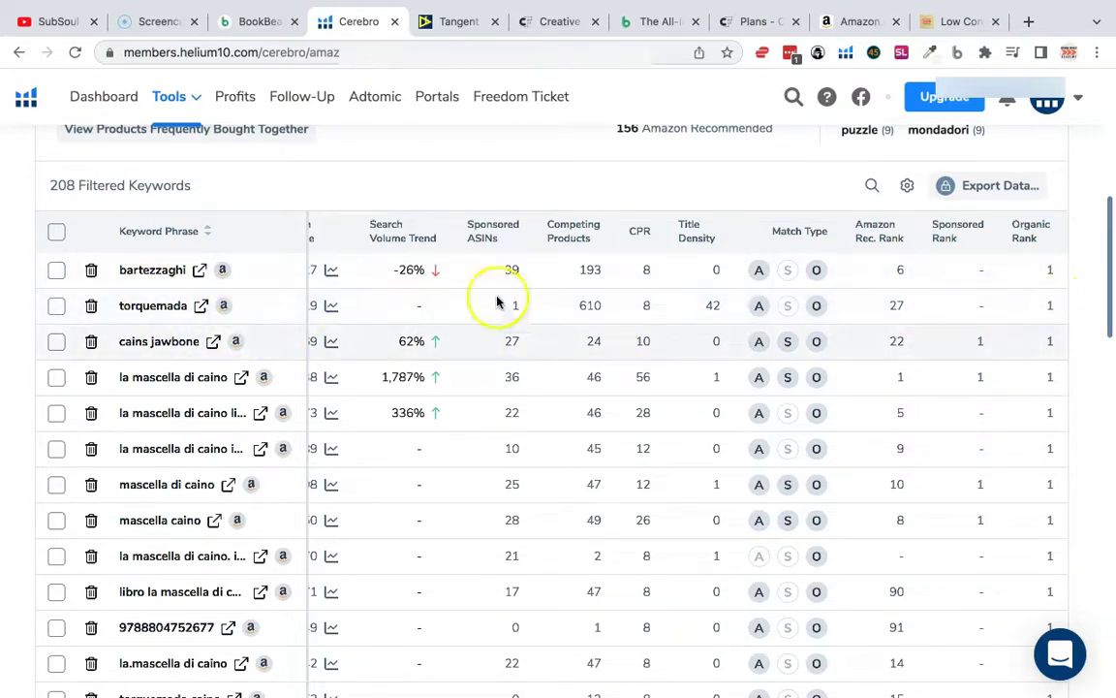
Step: Compare the book's title and keyword distribution summary with the sponsored ASINs and competing products of "la mascella di caino"
scroll(444, 346, "up", 3)
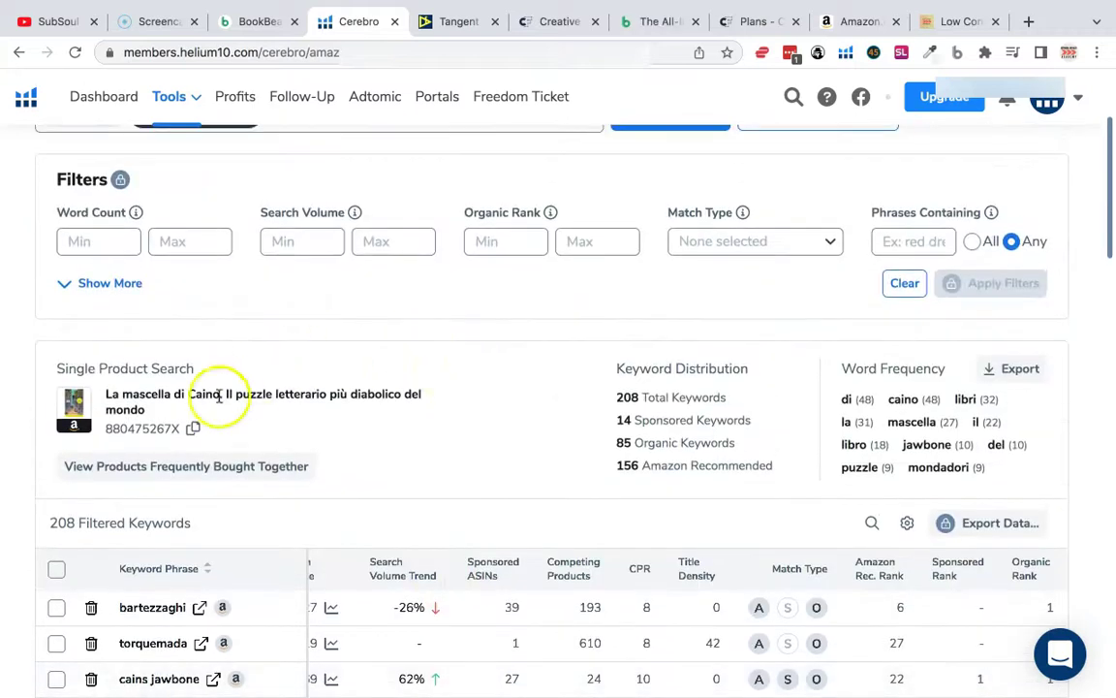
scroll(173, 378, "down", 2)
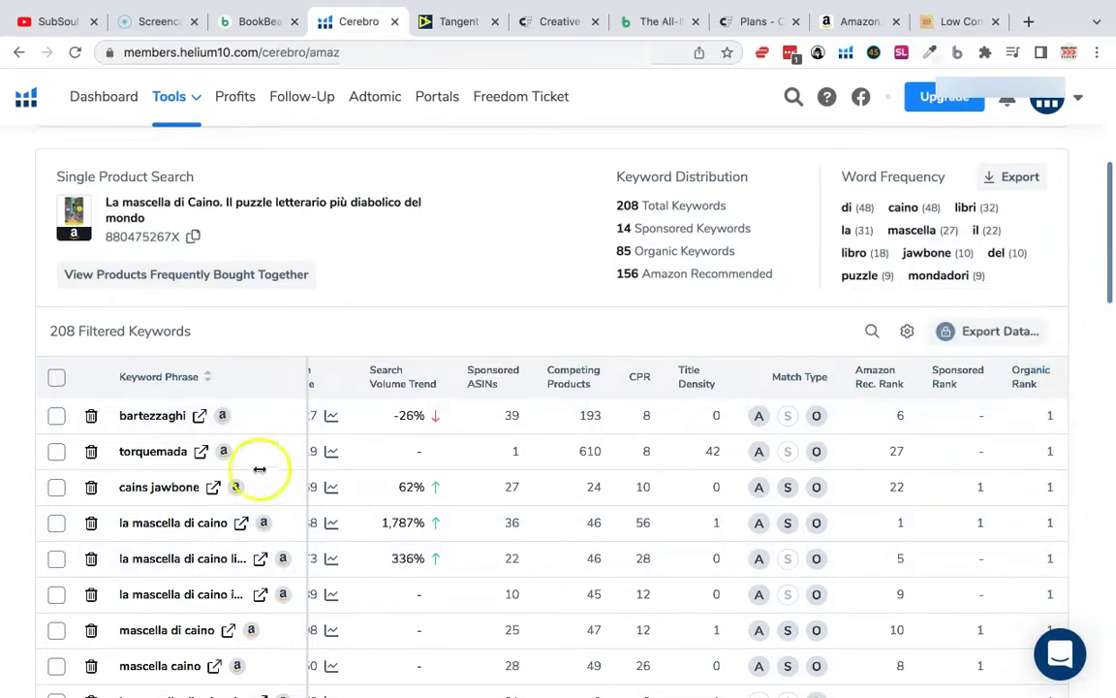
scroll(553, 391, "down", 3)
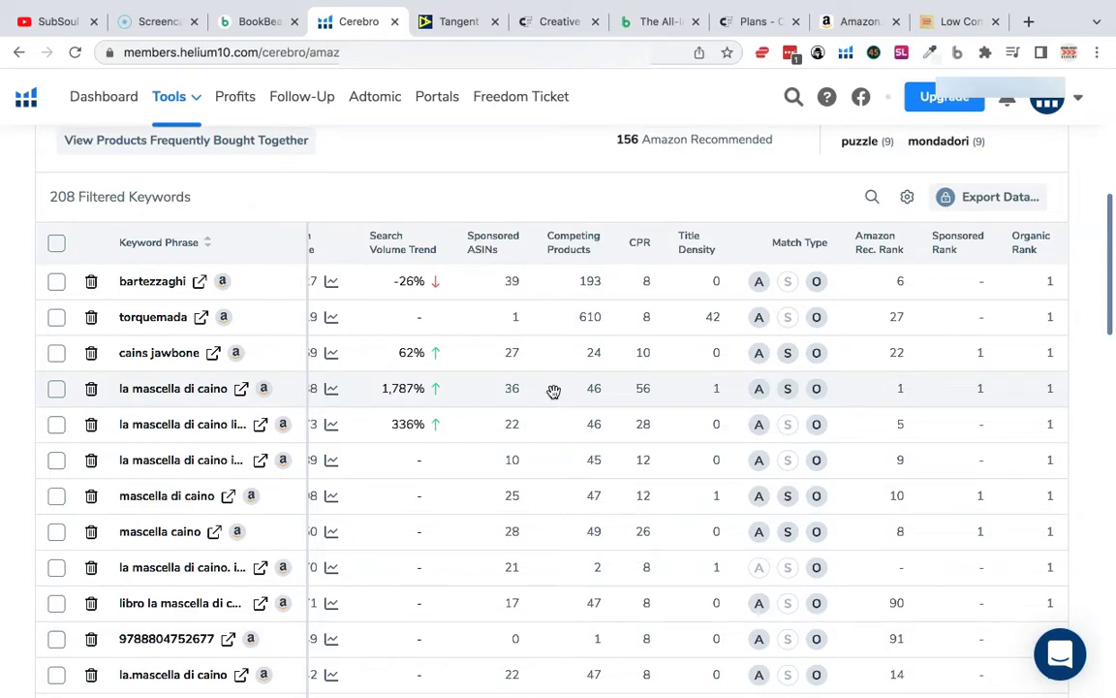
left_click_drag(554, 390, 591, 388)
scroll(590, 388, "up", 3)
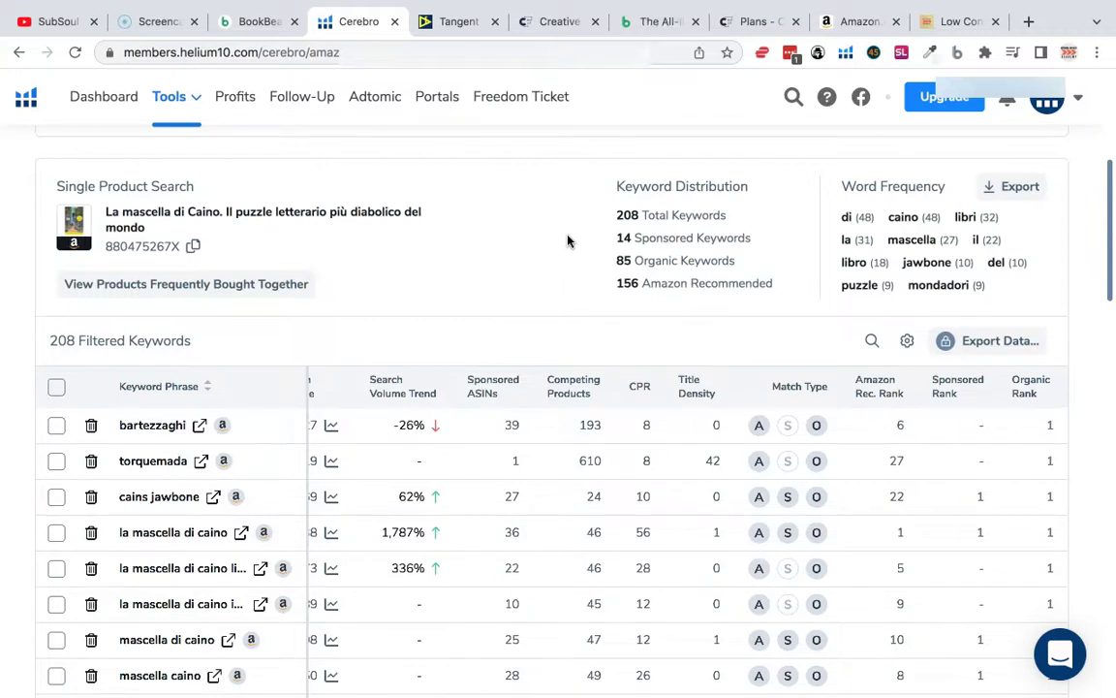
scroll(568, 241, "down", 1)
left_click(529, 242)
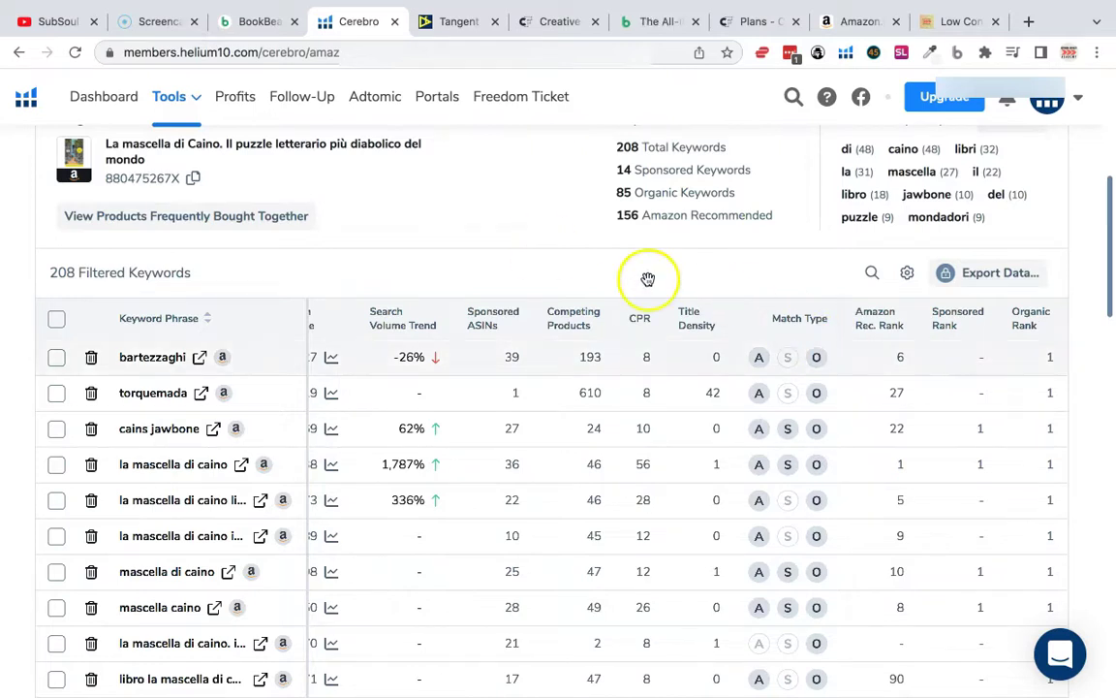
Step: Open Helium 10's upgrade plans and compare the product and keyword research limits of each subscription
scroll(528, 257, "up", 2)
scroll(528, 259, "up", 3)
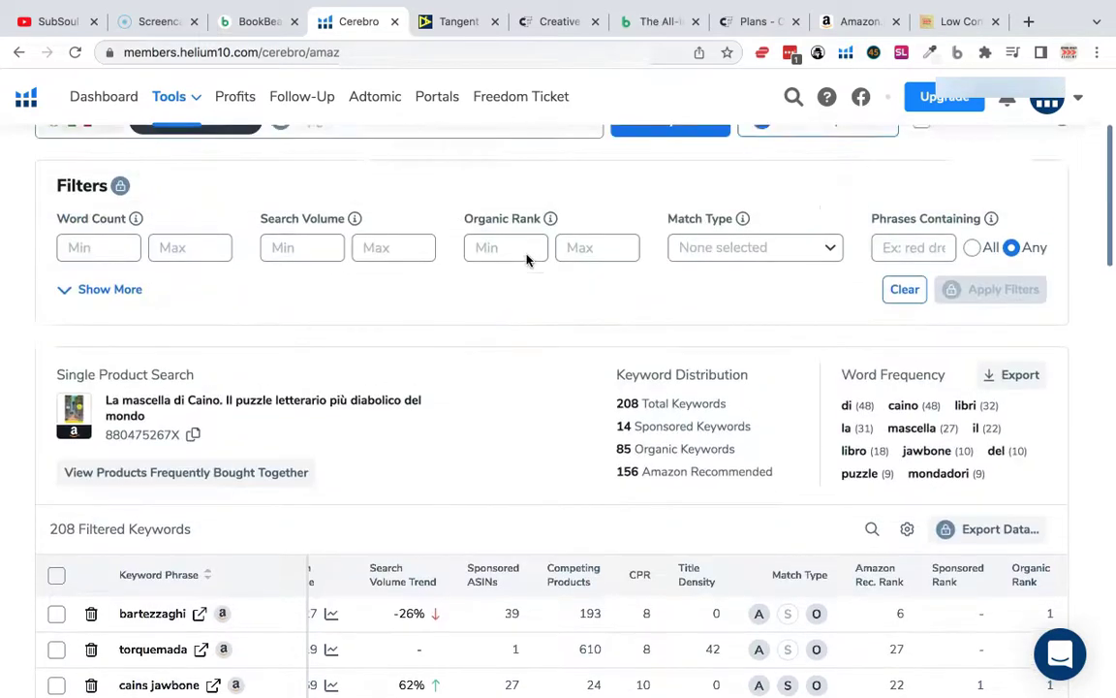
left_click(521, 362)
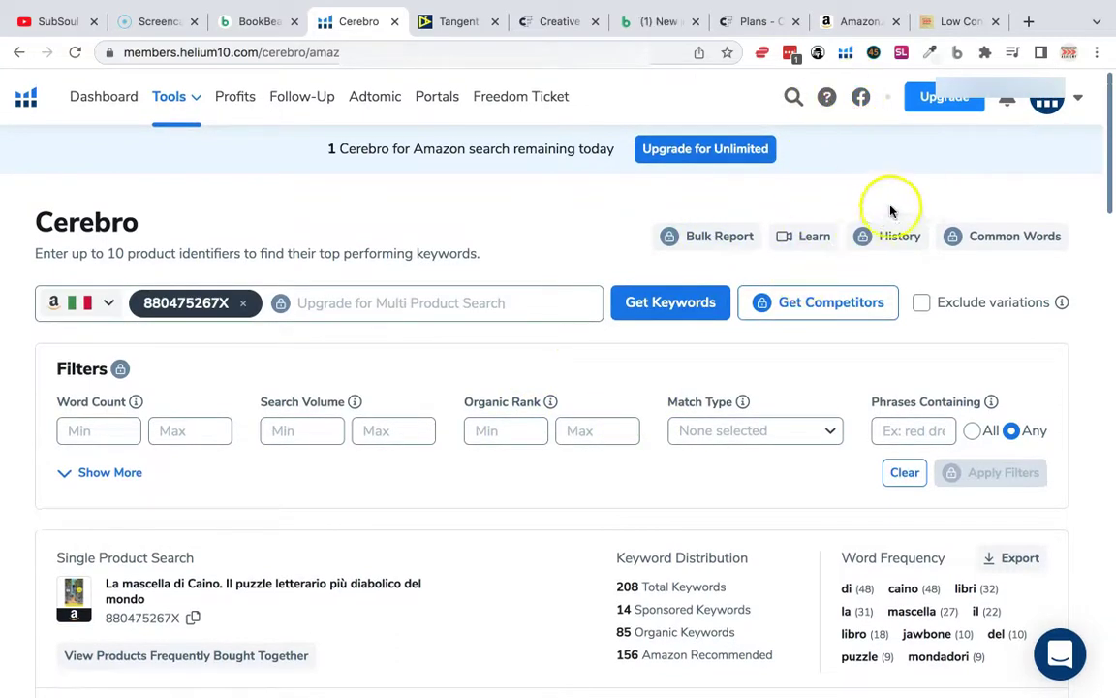
left_click(946, 101)
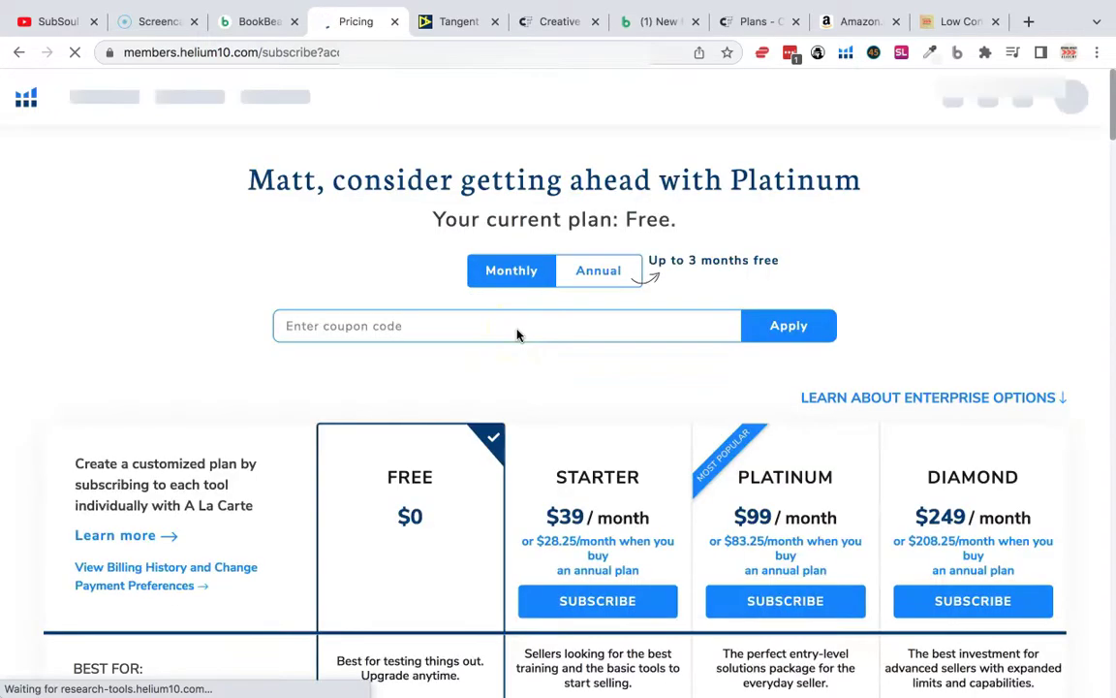
scroll(518, 335, "down", 3)
scroll(577, 407, "down", 3)
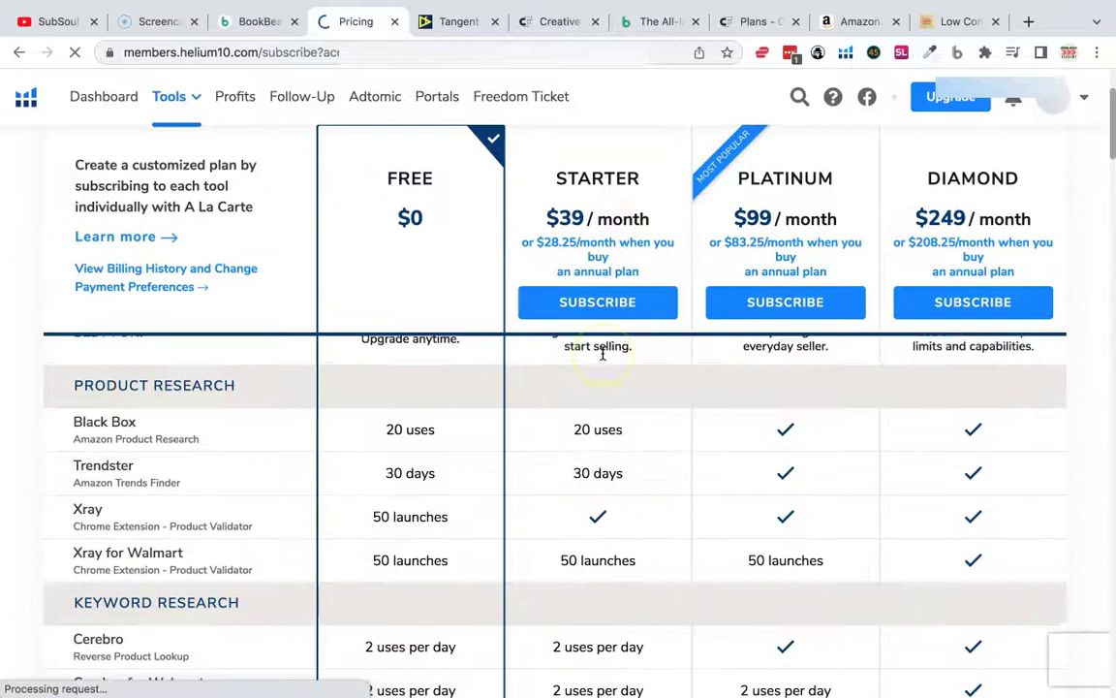
scroll(577, 463, "down", 1)
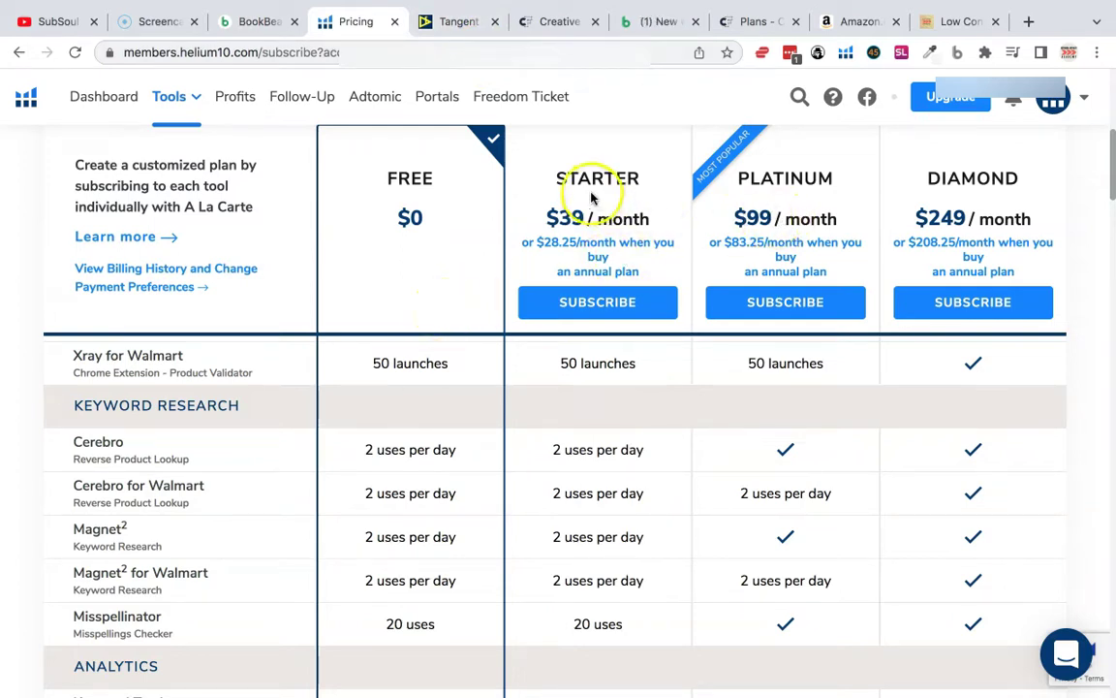
Step: Switch to Tangent Templates, look through the interior templates and open the KDP Helper
left_click(465, 32)
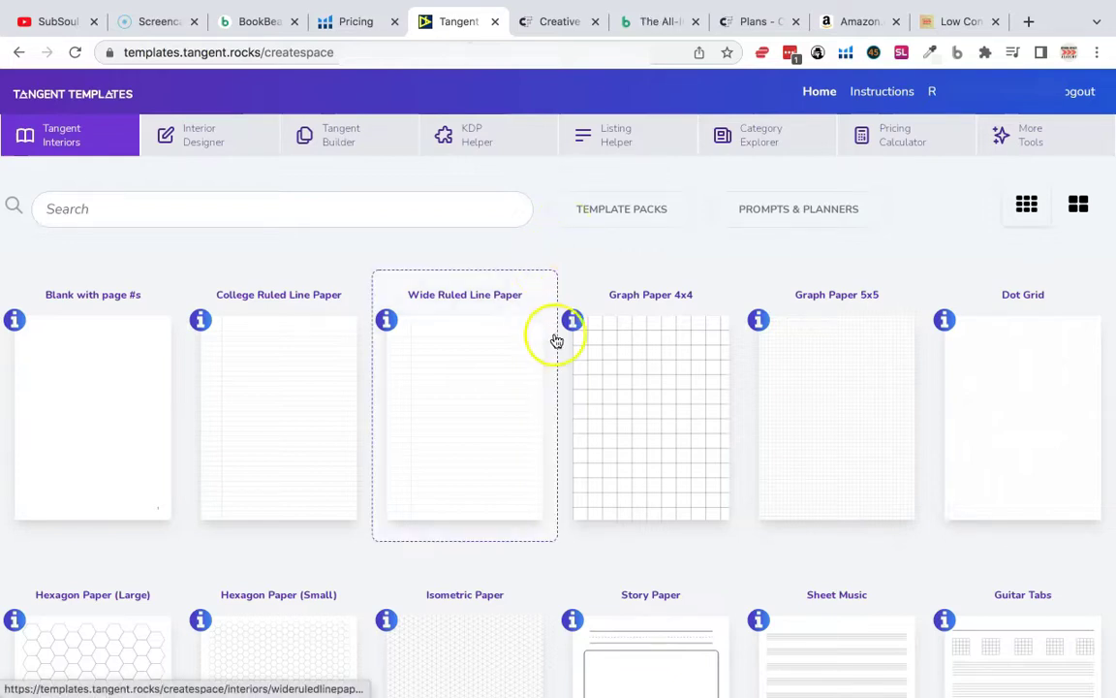
scroll(555, 448, "down", 5)
scroll(555, 448, "down", 10)
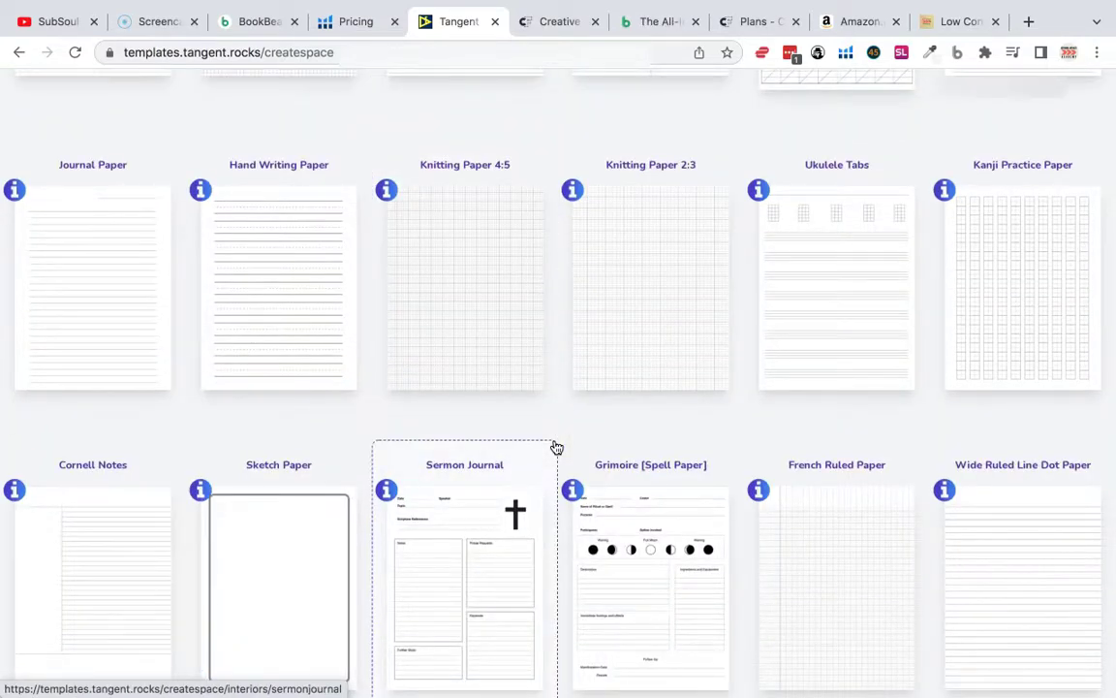
scroll(558, 299, "up", 15)
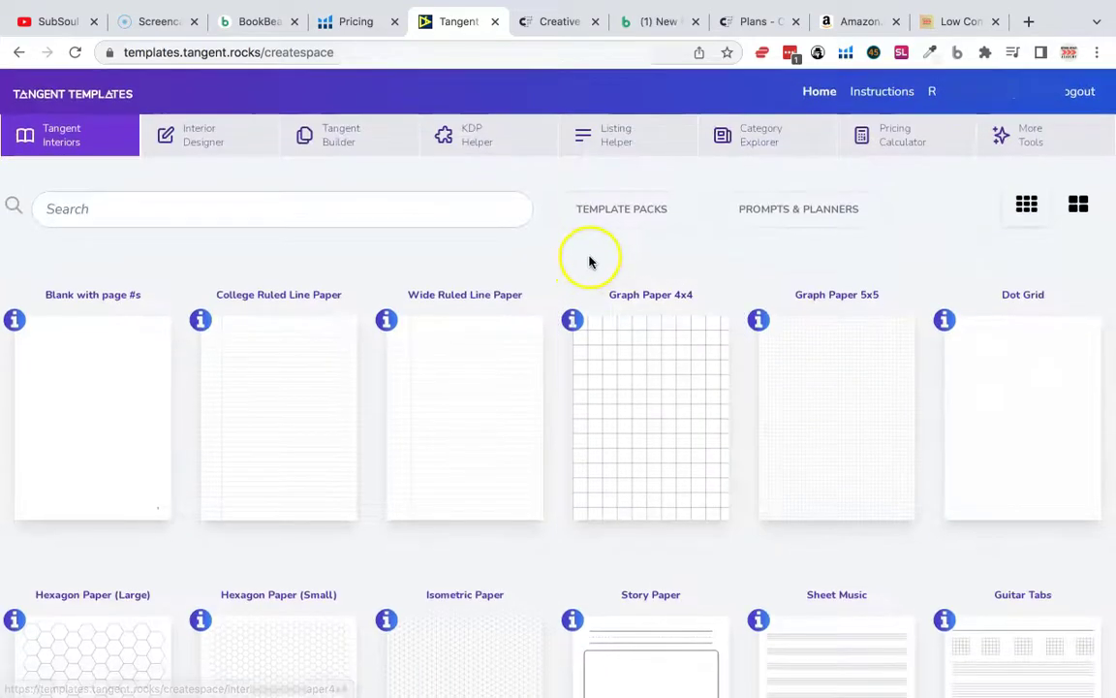
left_click(506, 141)
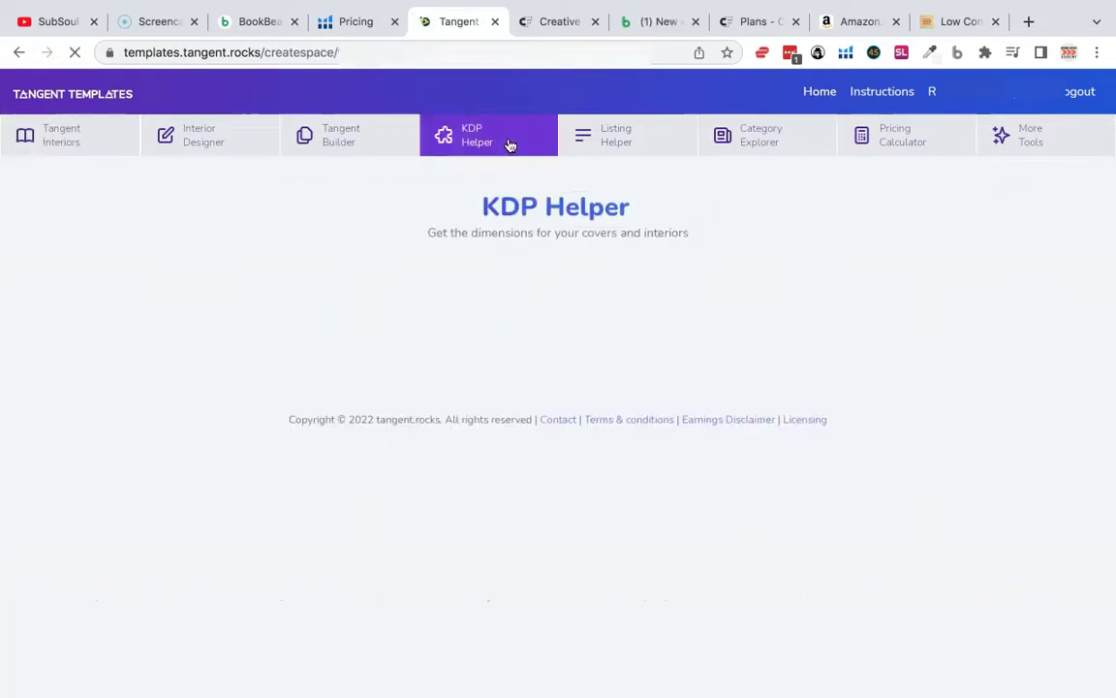
Step: Calculate the KDP dimensions for a paperback with 8.5 x 11 trim size, 44 pages, Color paper and interior bleed
left_click(530, 286)
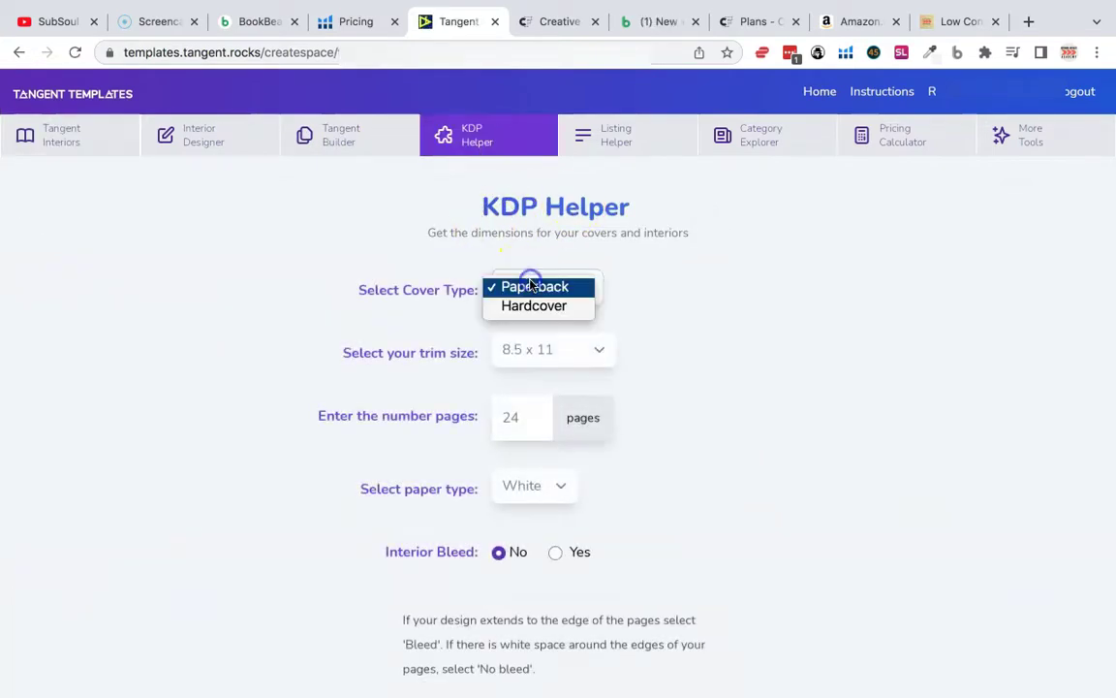
left_click(536, 287)
left_click(549, 344)
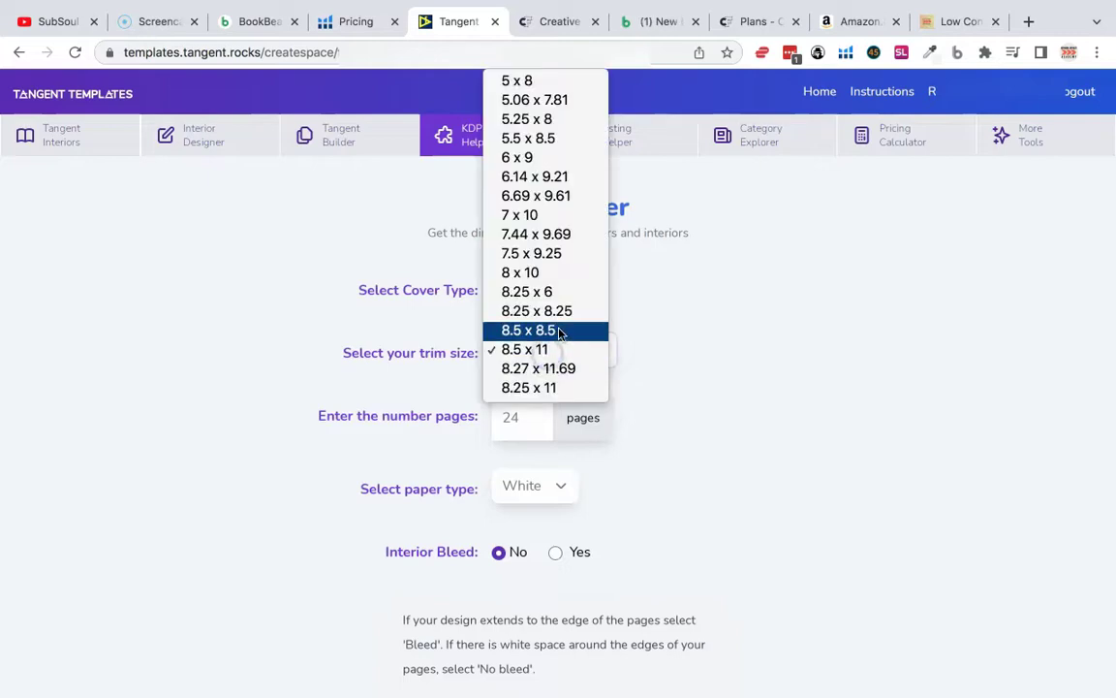
left_click(546, 349)
left_click(520, 412)
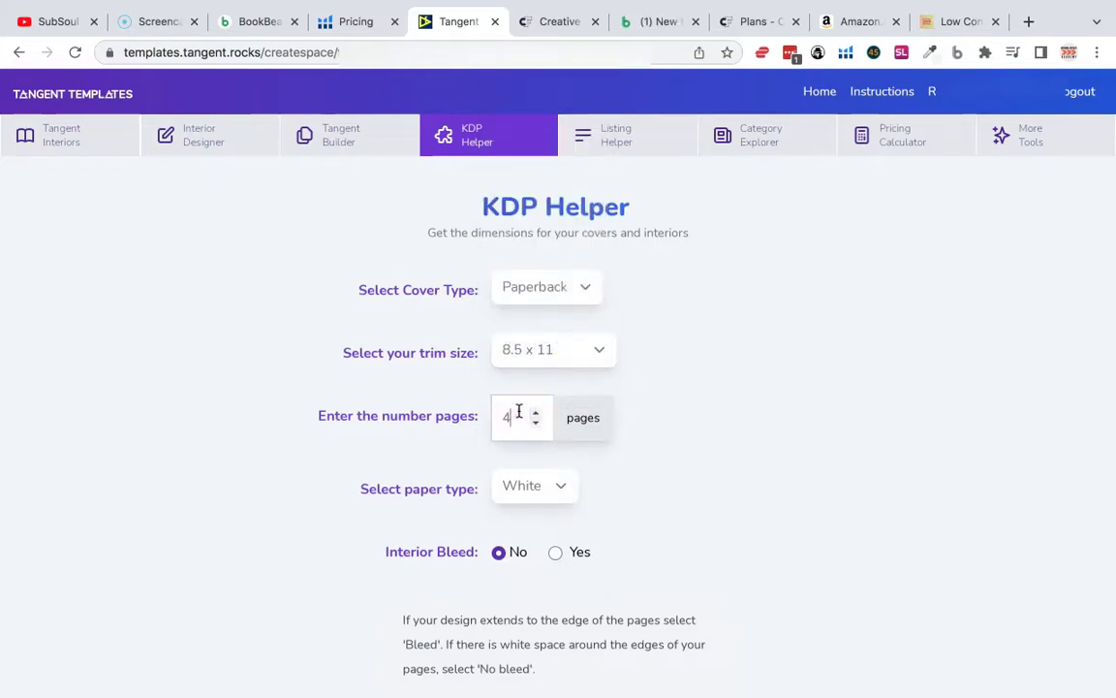
left_click(554, 488)
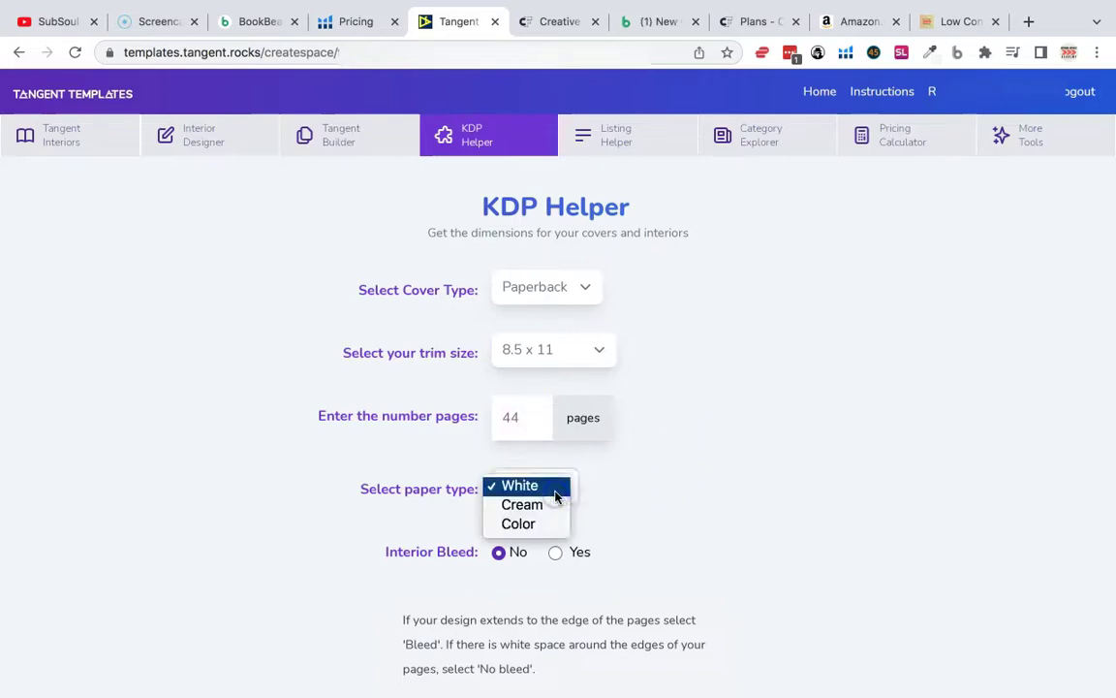
left_click(552, 523)
scroll(549, 463, "down", 1)
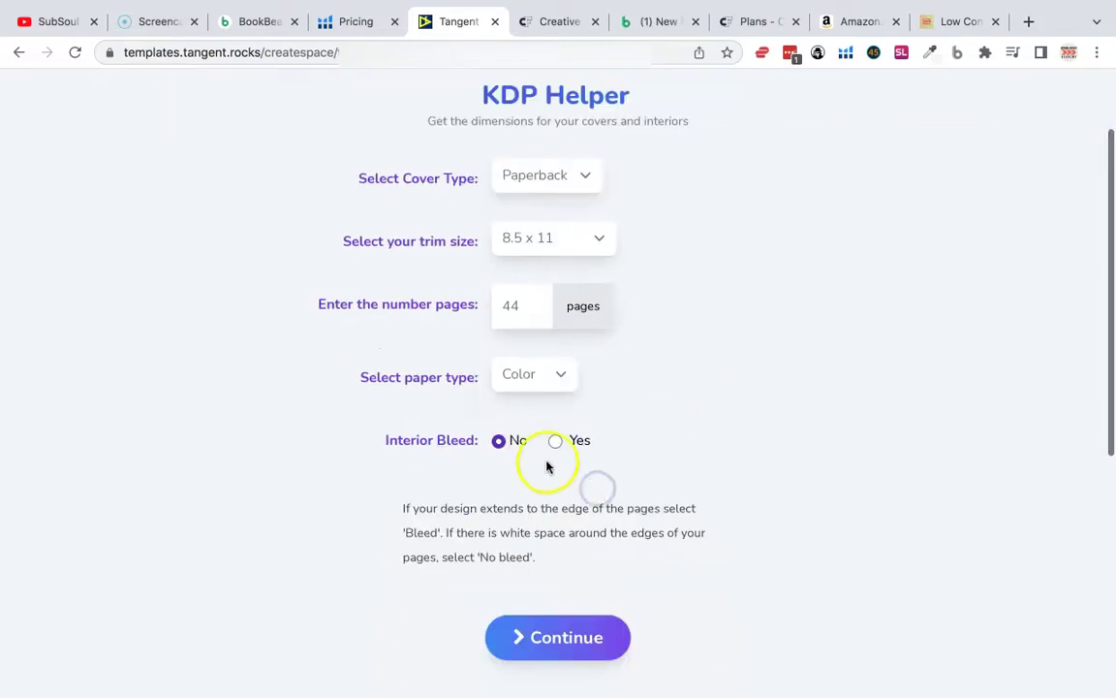
left_click(555, 442)
left_click(553, 635)
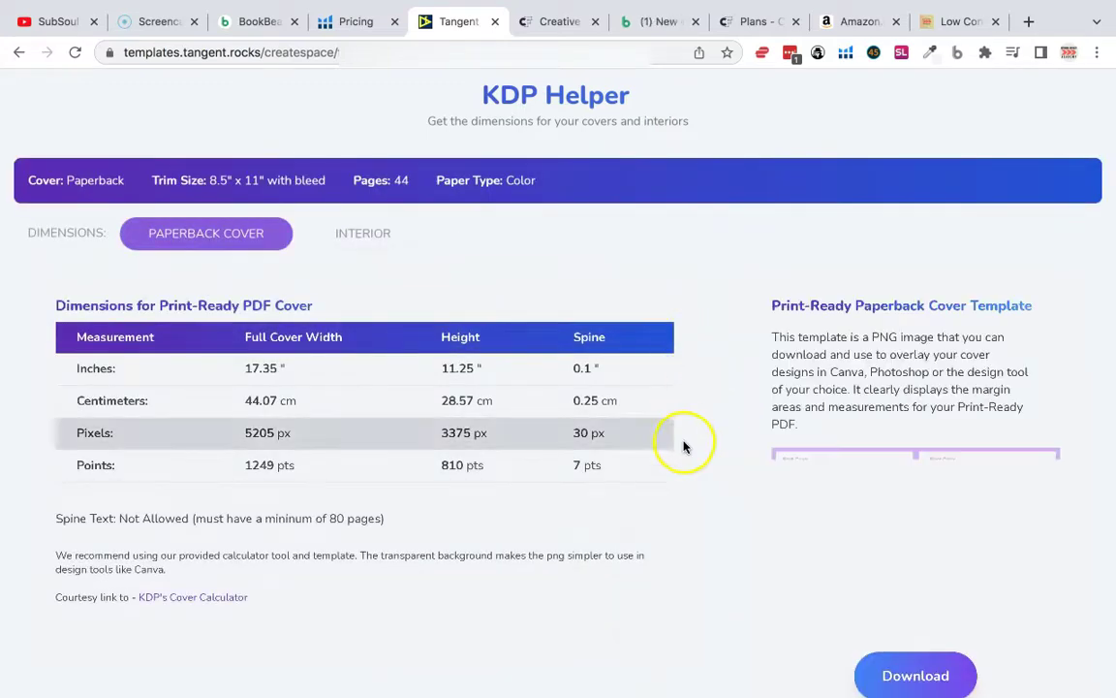
Step: Review the print-ready PDF cover dimensions and the preview of the paperback cover template
scroll(684, 445, "down", 1)
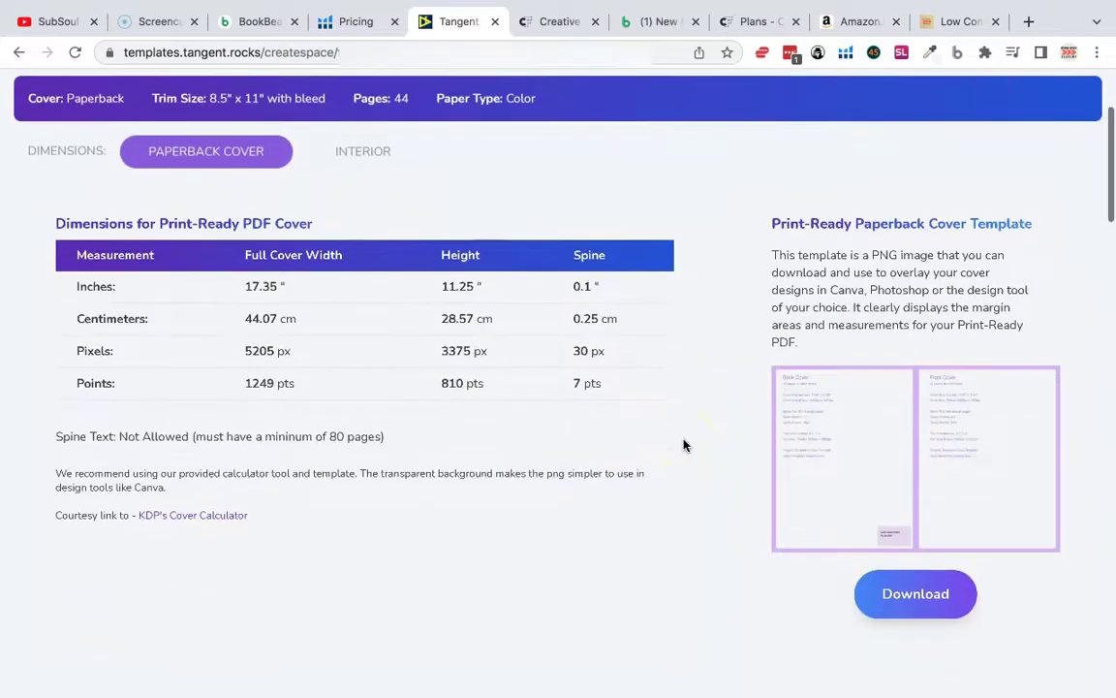
scroll(698, 456, "down", 1)
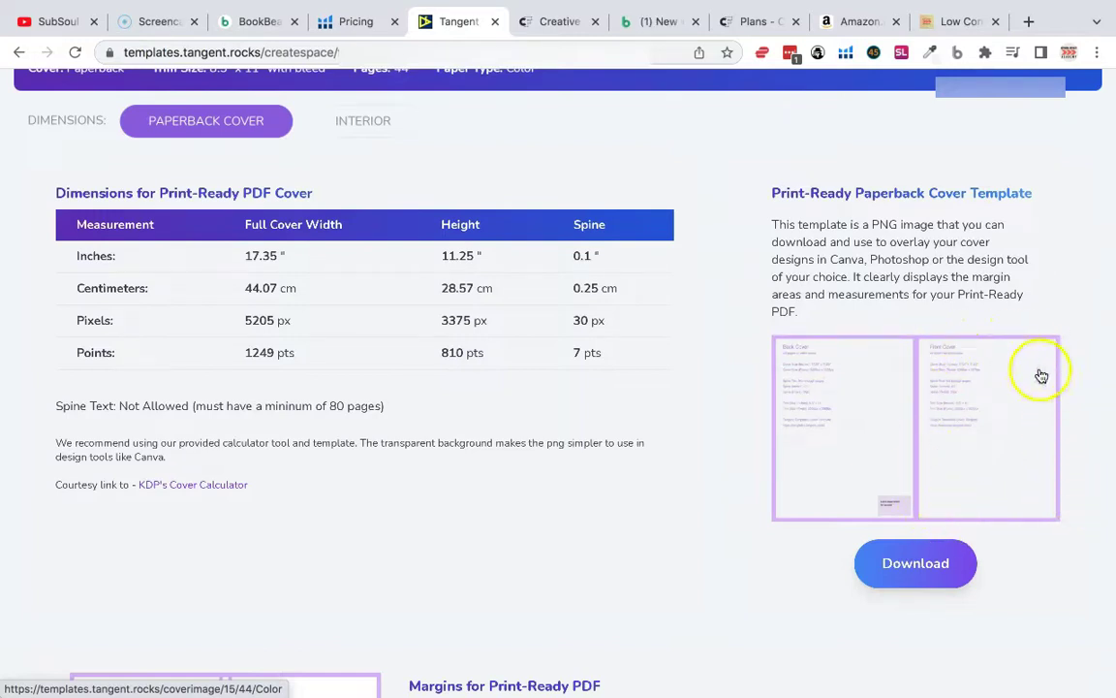
scroll(678, 307, "up", 3)
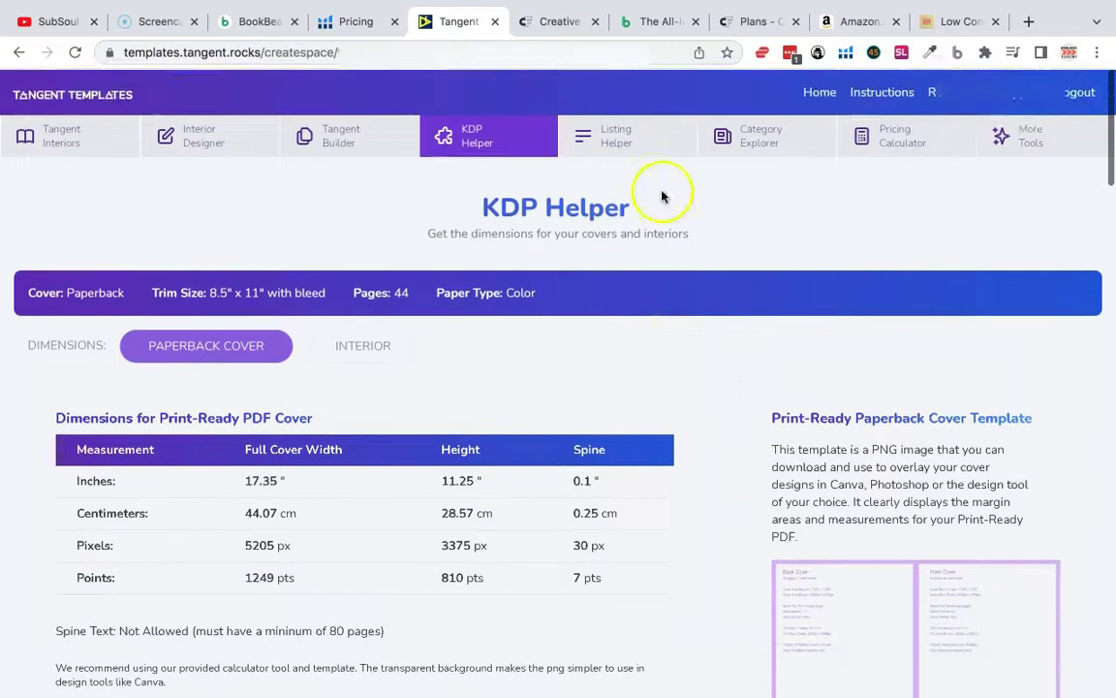
Step: Open the Listing Helper and look through its title, subtitle, description, keyword and notes fields
left_click(644, 142)
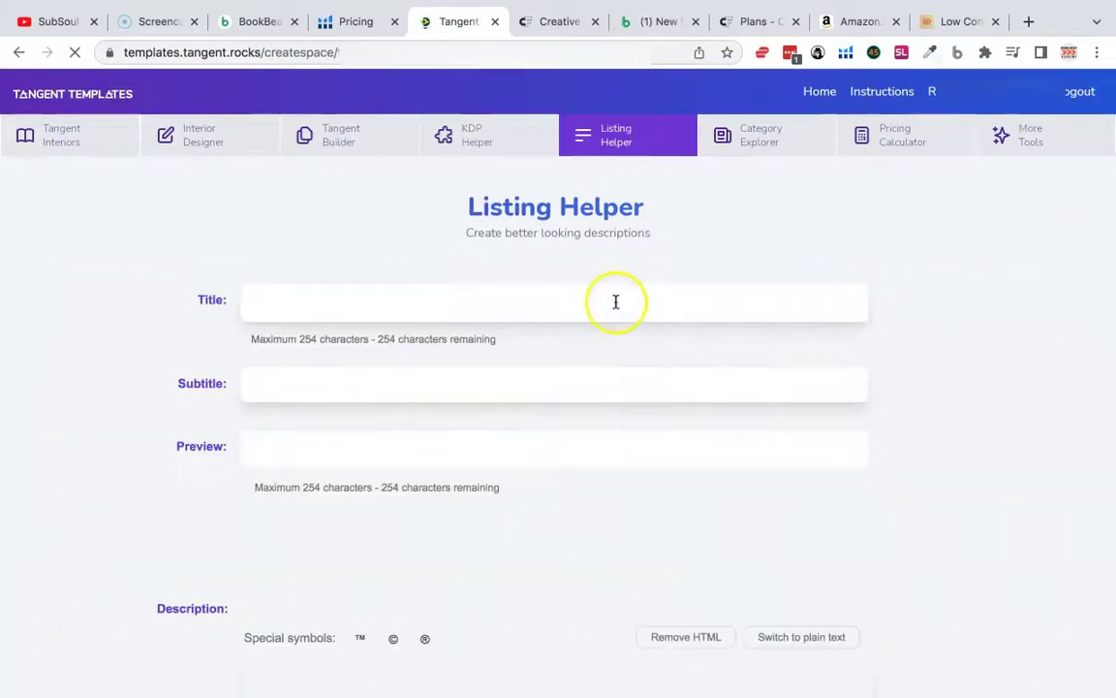
scroll(598, 393, "down", 4)
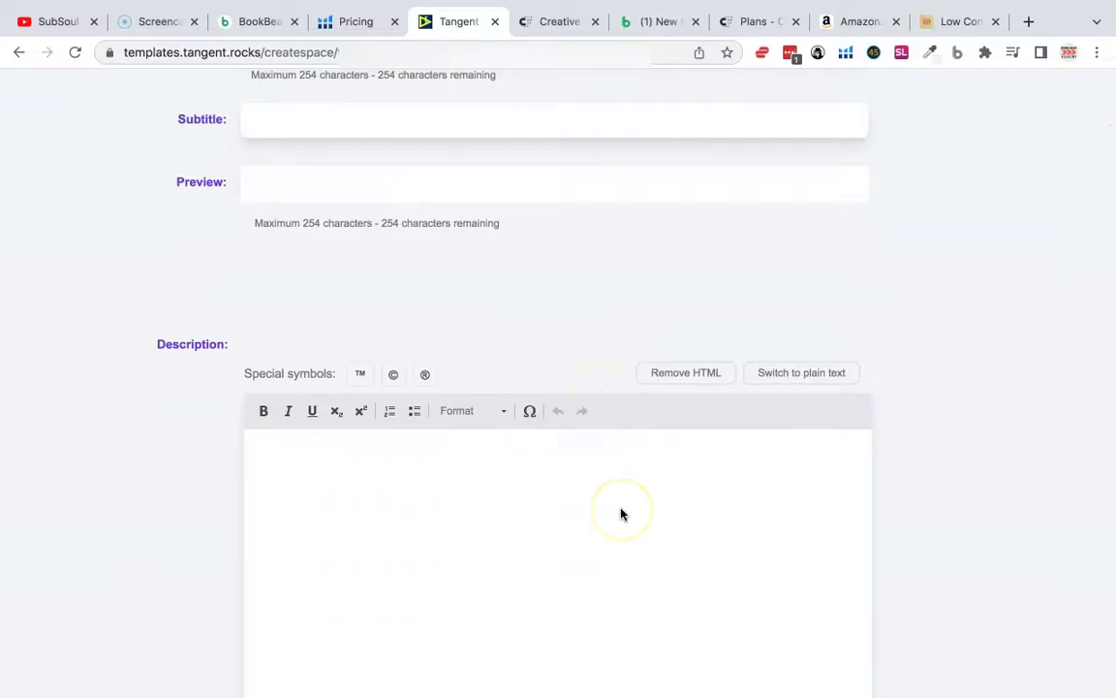
scroll(622, 514, "down", 2)
scroll(622, 514, "up", 2)
scroll(622, 514, "down", 2)
left_click(610, 302)
scroll(610, 303, "down", 10)
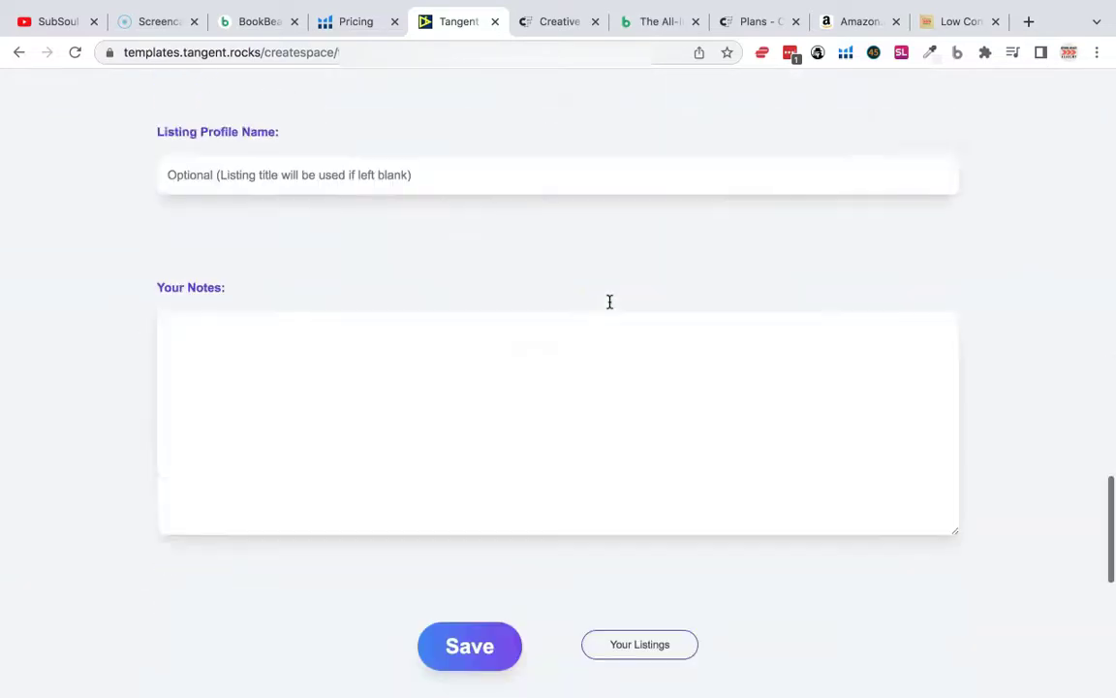
scroll(558, 418, "up", 1)
scroll(666, 397, "up", 15)
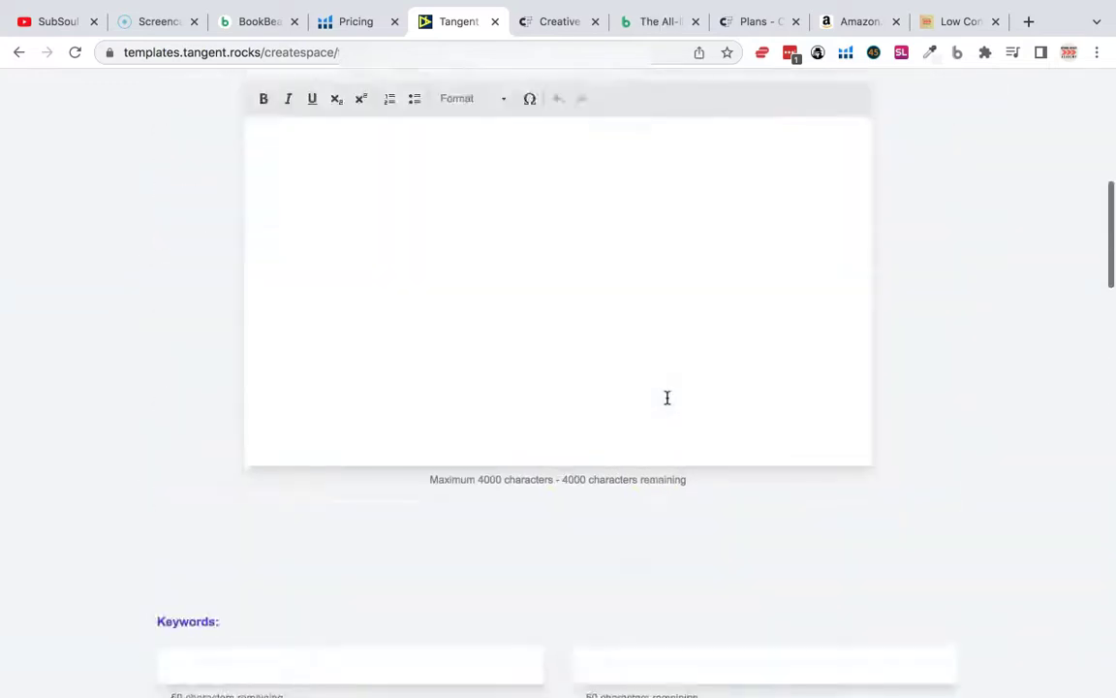
left_click(655, 195)
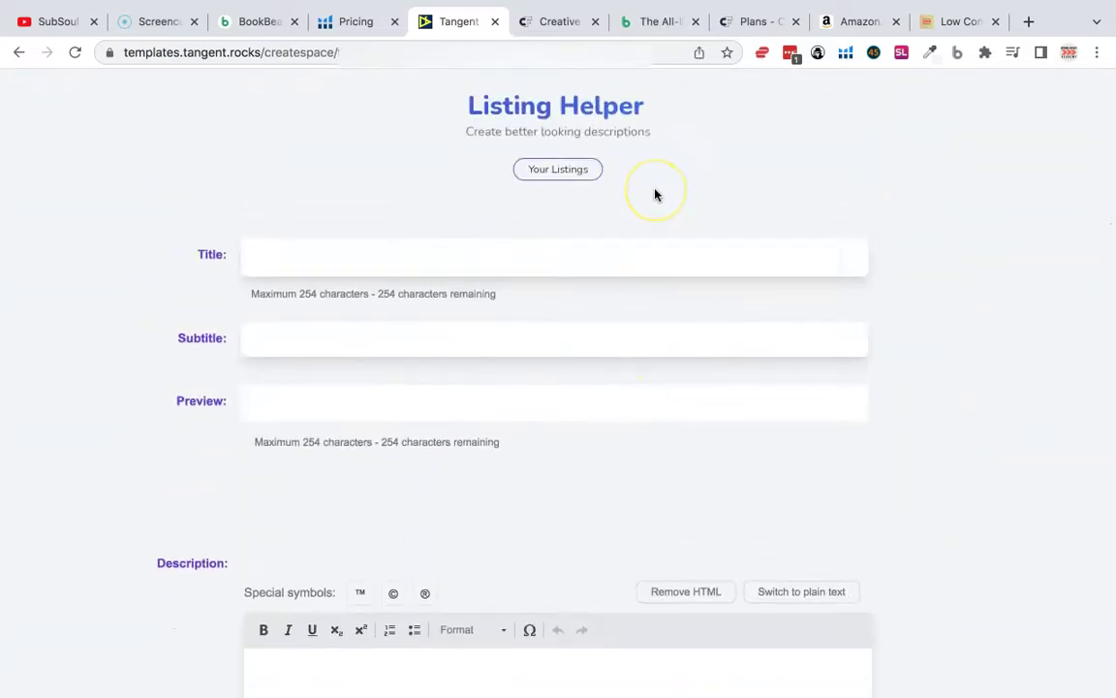
scroll(655, 193, "up", 2)
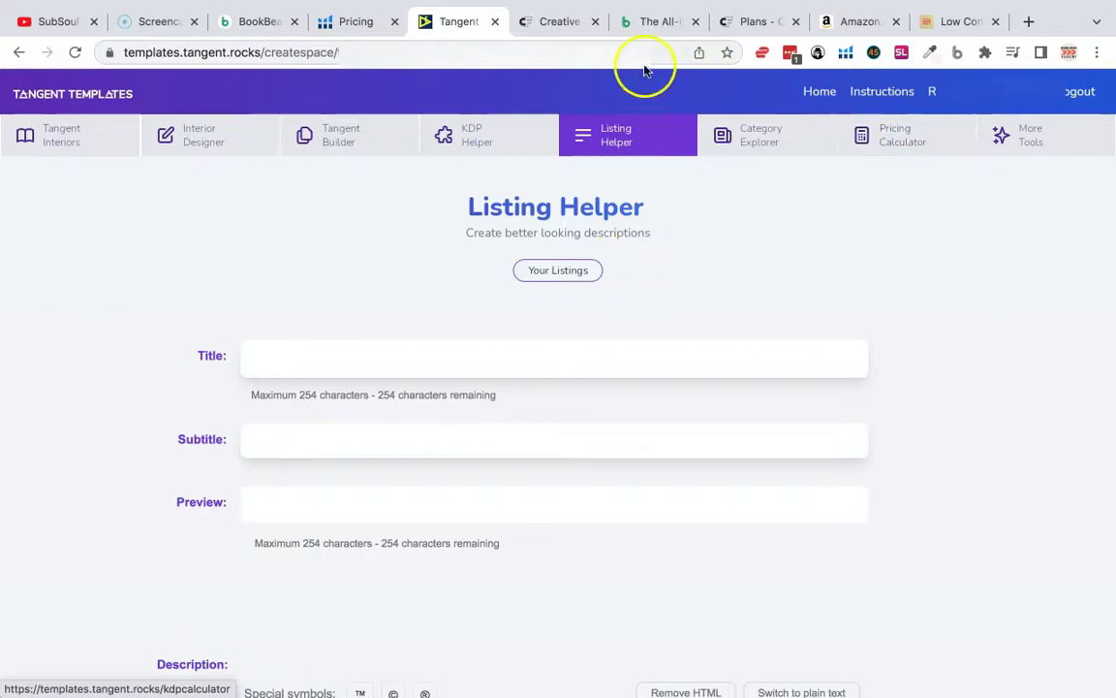
Step: Switch to Creative Fabrica, search for "graphic animal" and browse the resulting designs
left_click(545, 24)
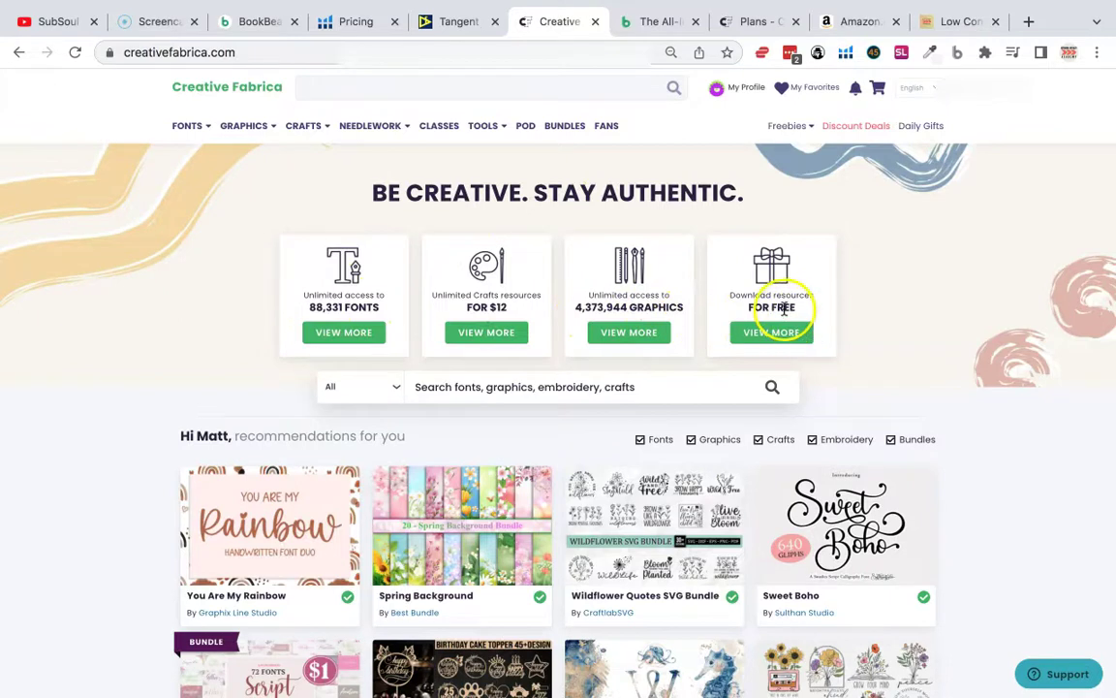
left_click(551, 88)
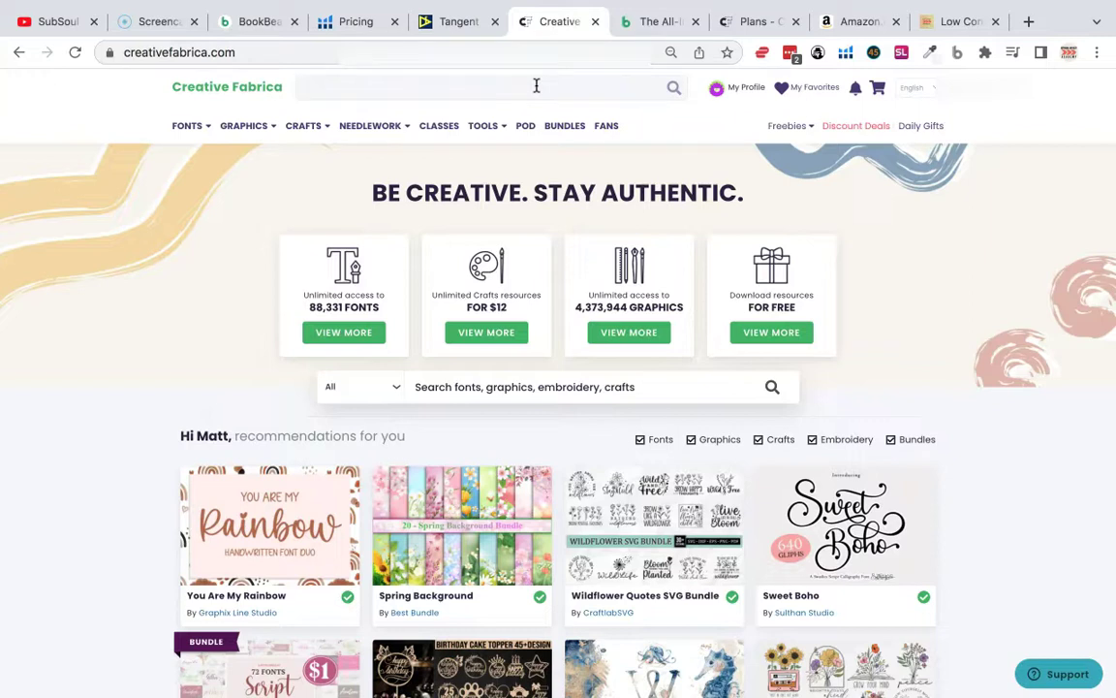
type("graphic animal")
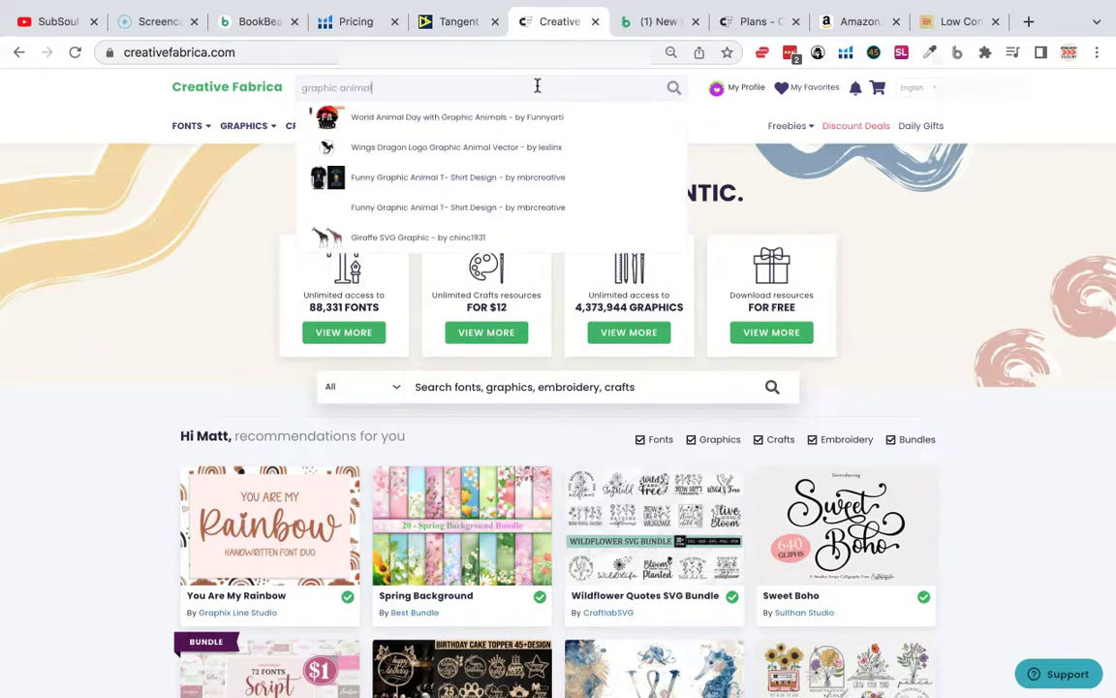
key("Return")
scroll(547, 291, "down", 5)
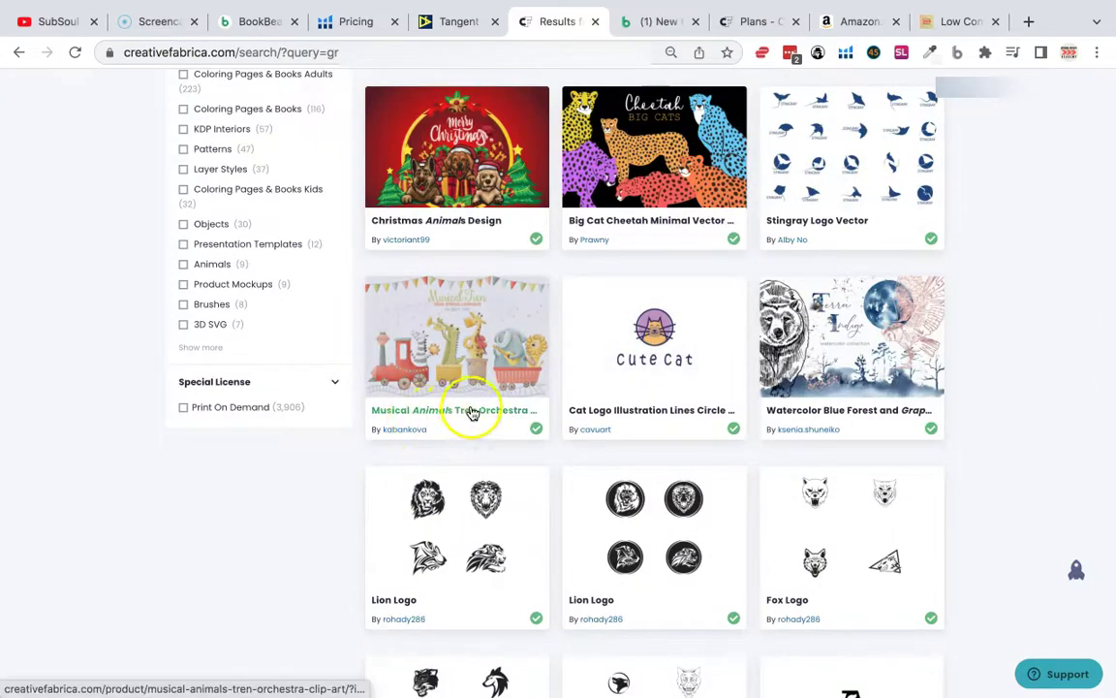
scroll(549, 351, "down", 10)
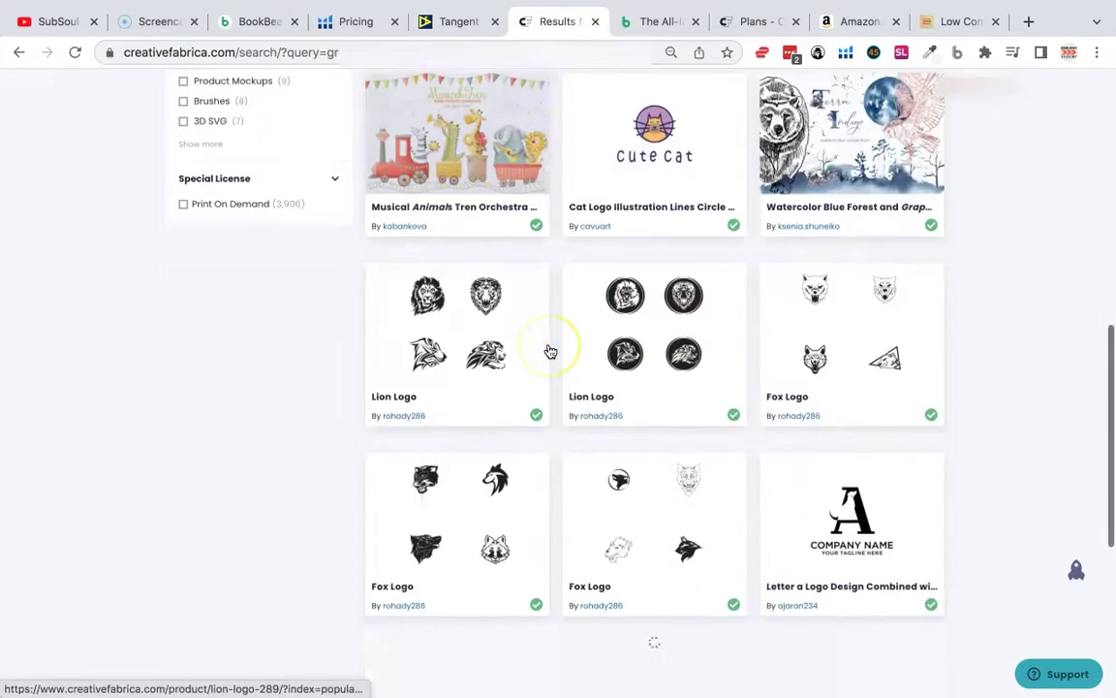
scroll(550, 351, "down", 2)
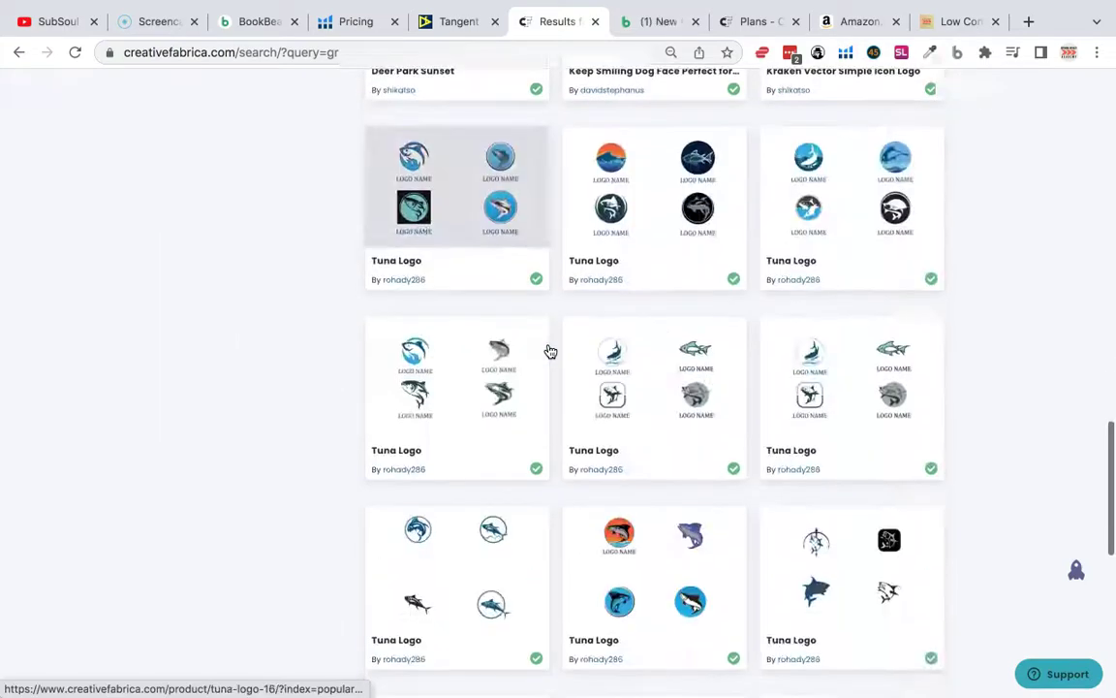
scroll(548, 349, "up", 12)
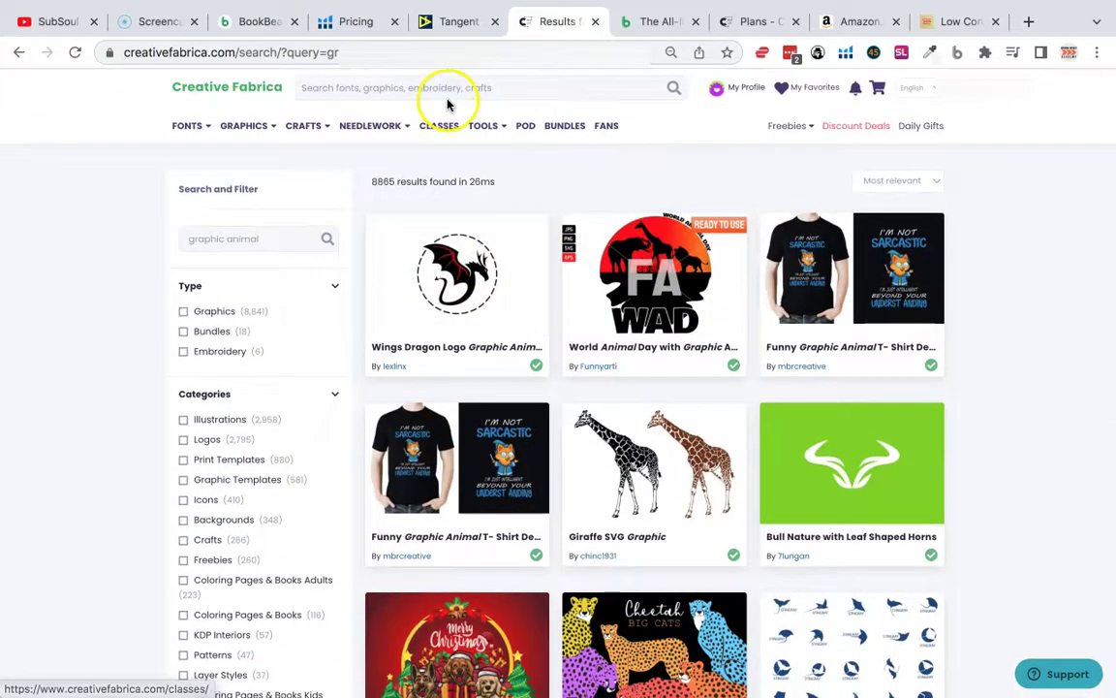
Step: Search Creative Fabrica for "animal clipart" and browse the illustration sets and kawaii animal designs
left_click(462, 94)
type("animal clipart")
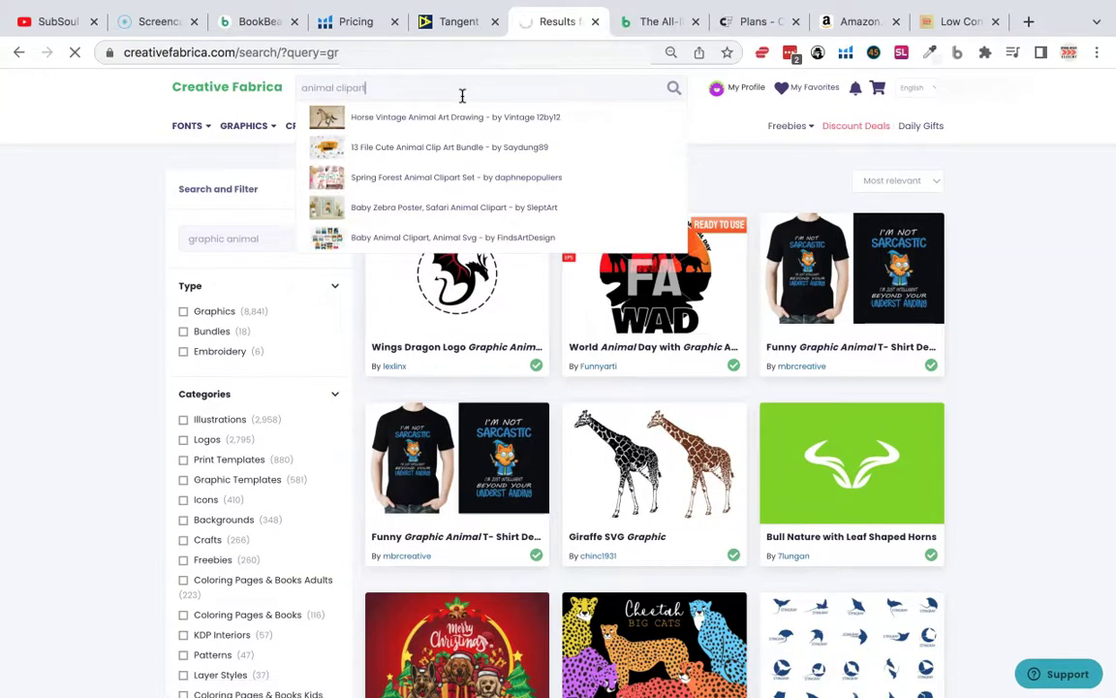
key("Return")
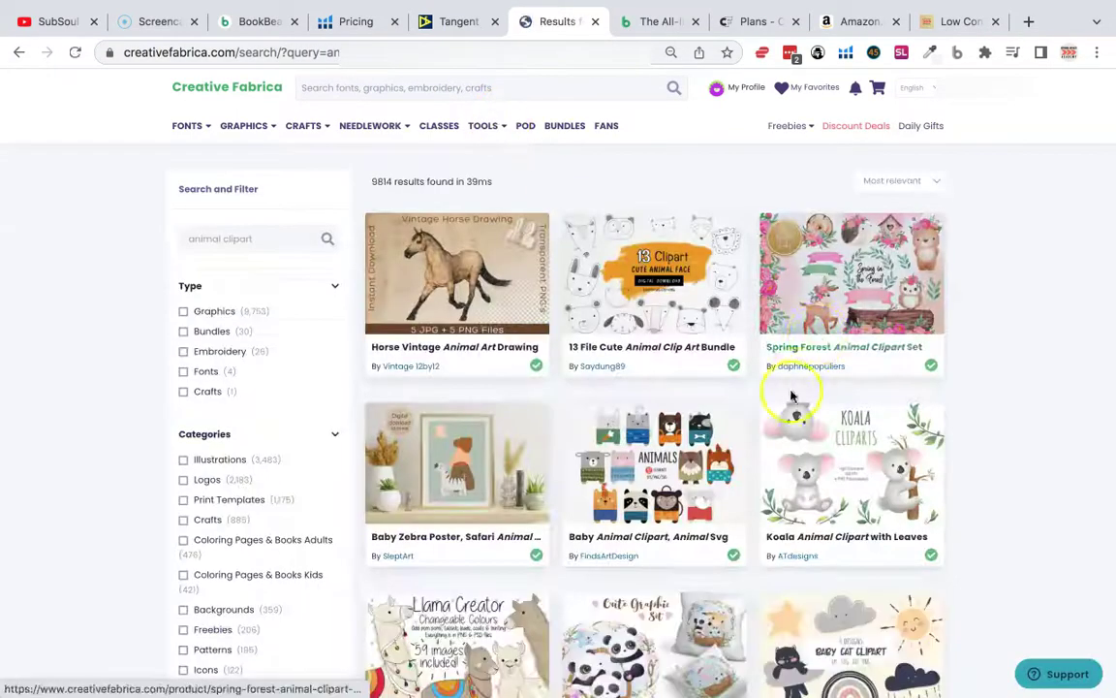
scroll(755, 465, "down", 2)
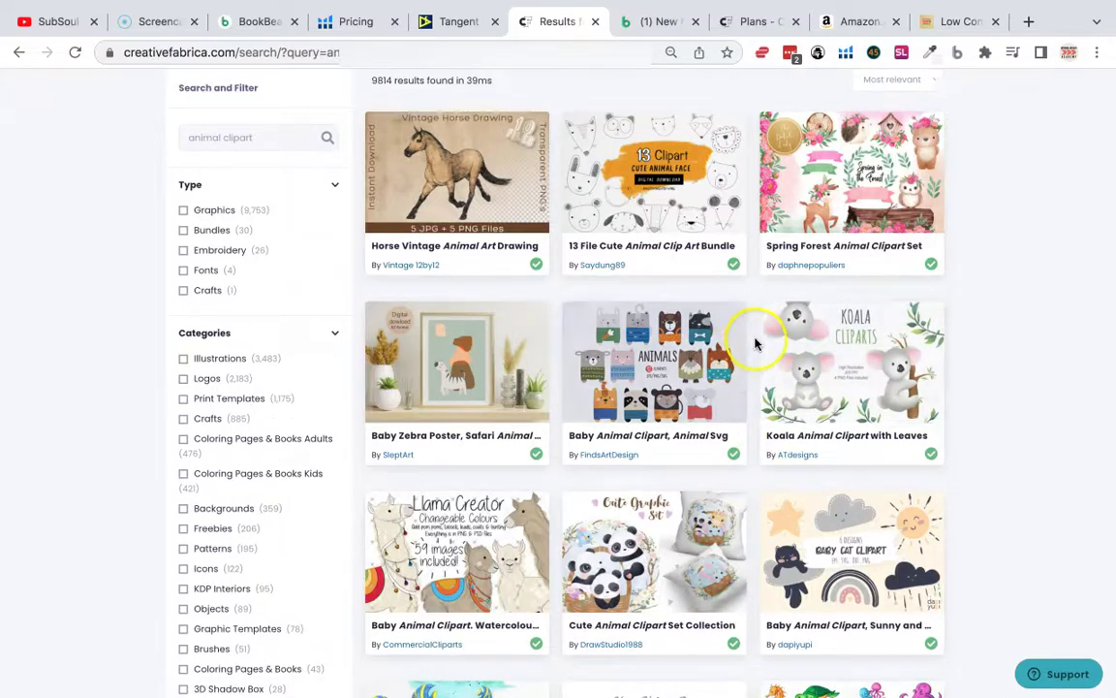
scroll(749, 356, "down", 3)
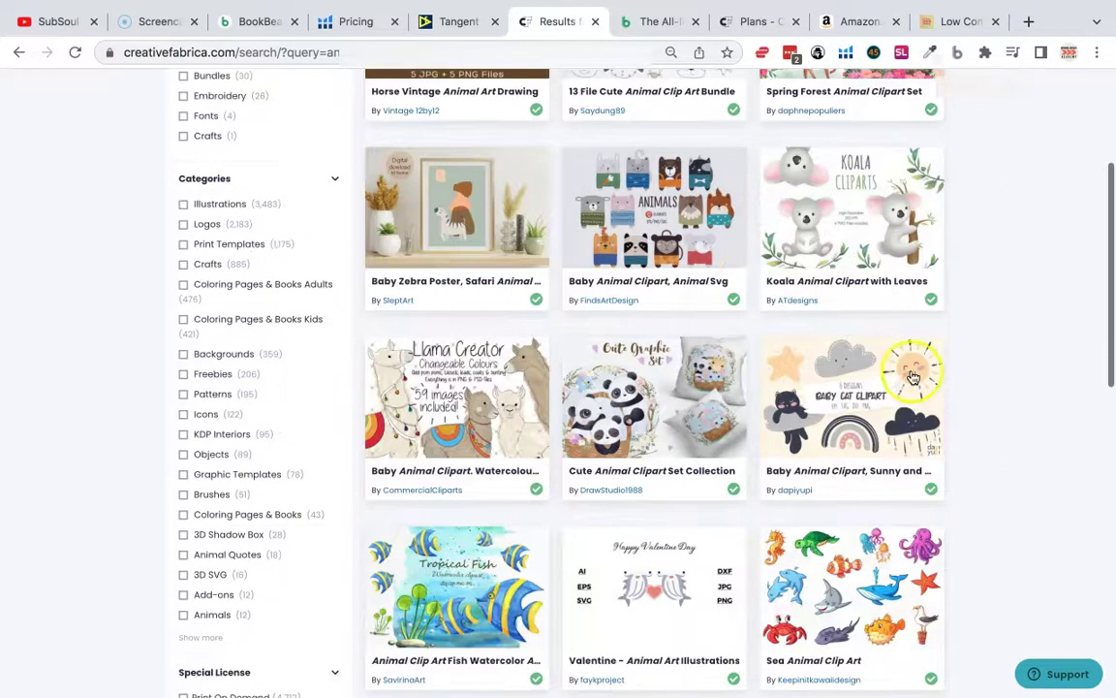
scroll(975, 379, "down", 2)
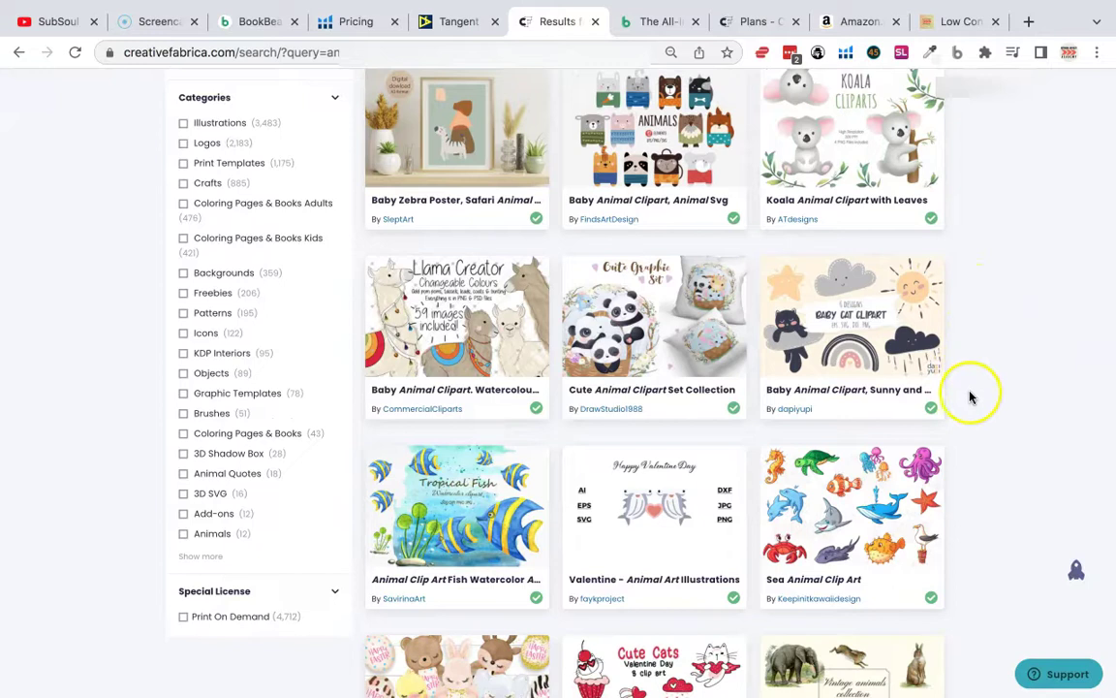
scroll(972, 395, "down", 2)
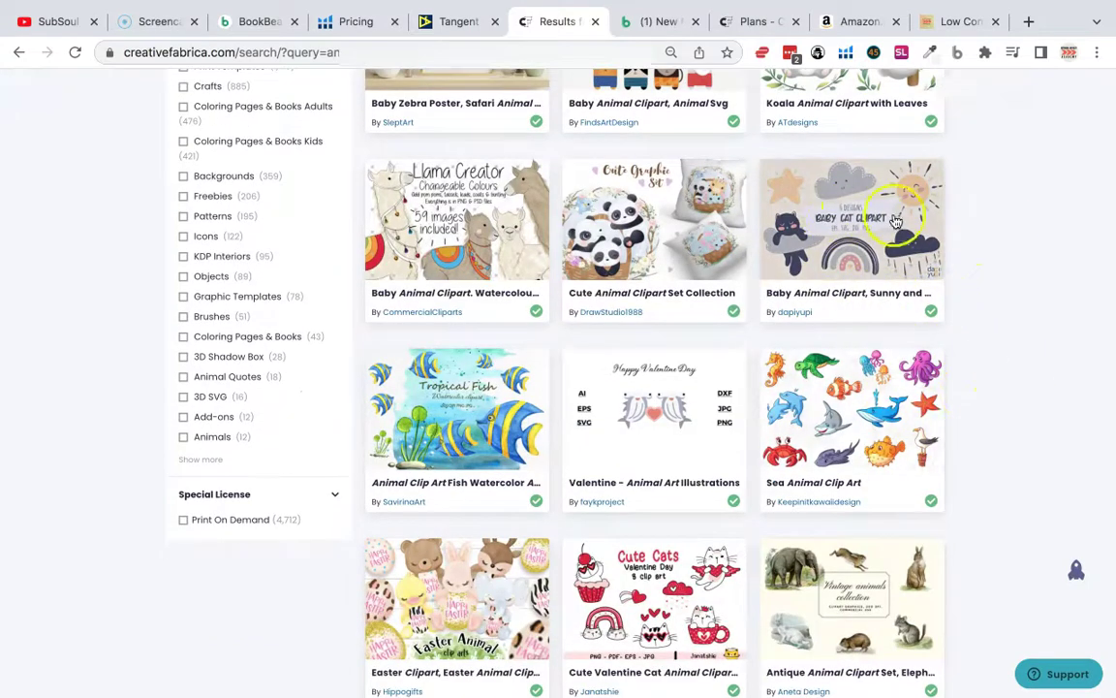
scroll(969, 324, "down", 4)
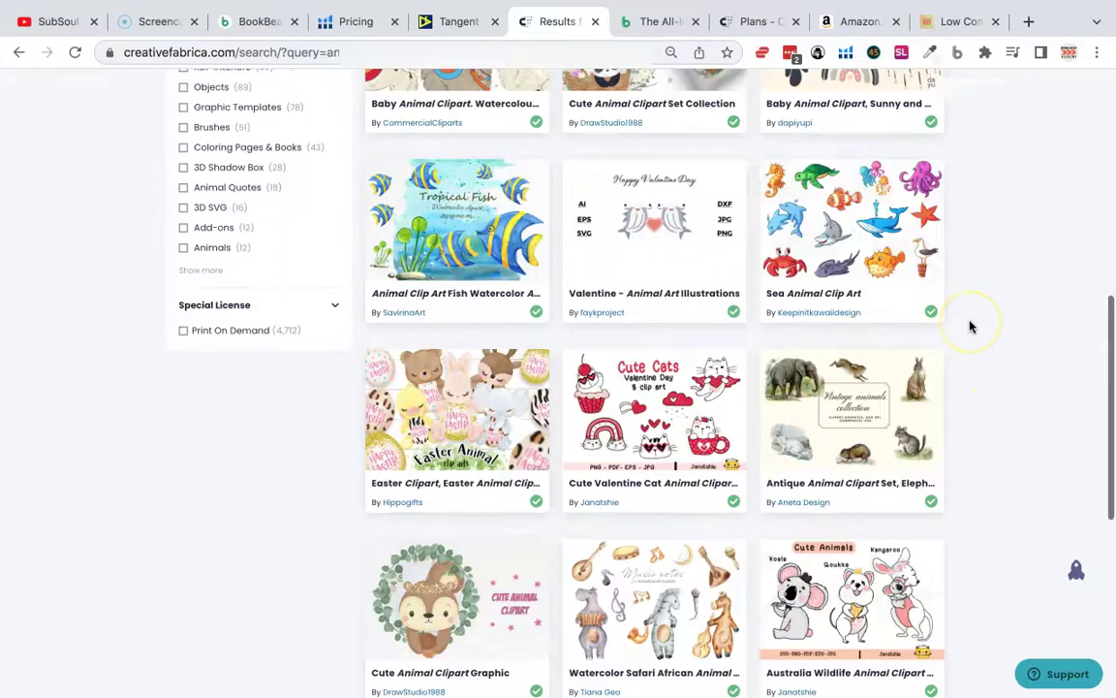
scroll(971, 327, "down", 15)
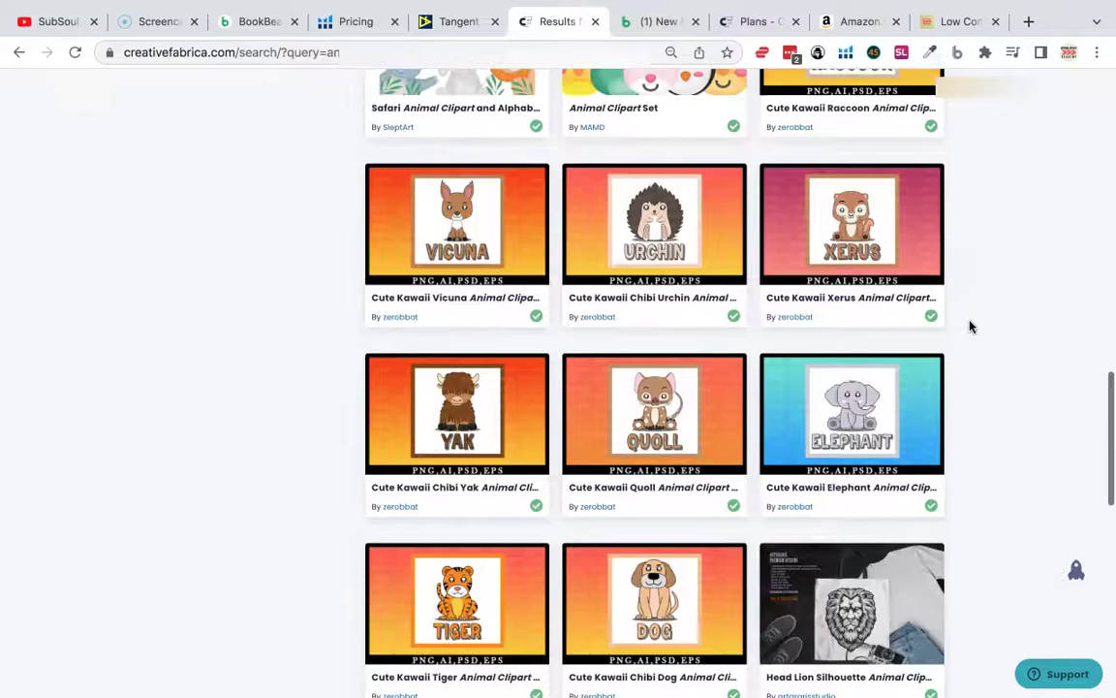
scroll(971, 327, "down", 20)
scroll(661, 375, "down", 10)
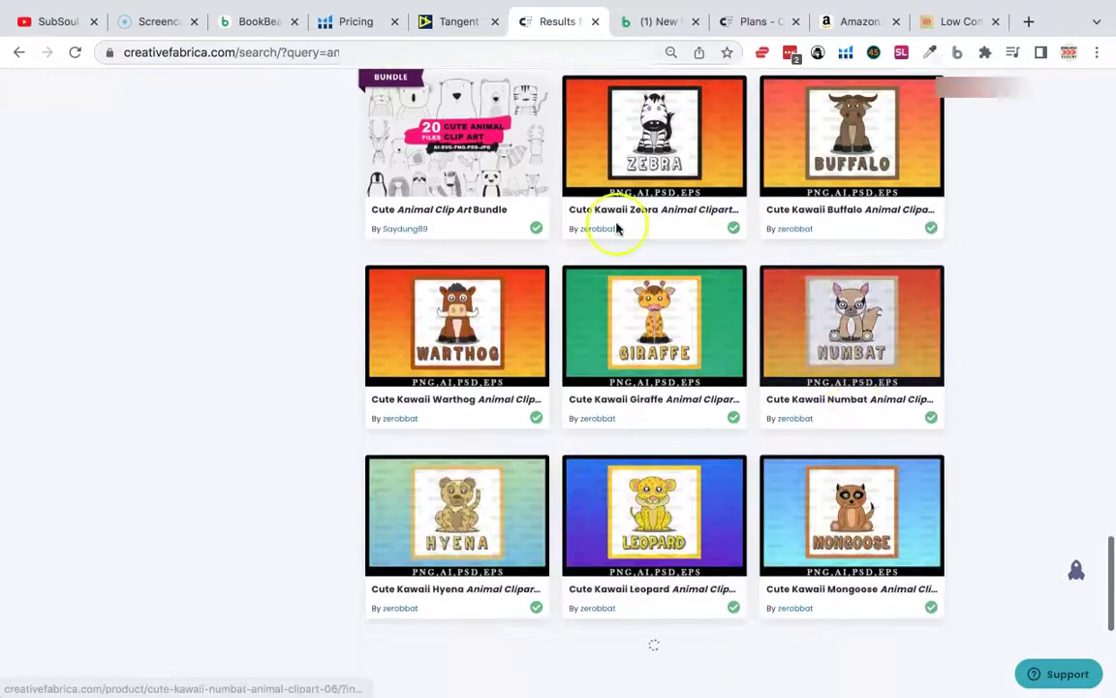
Step: Examine the Cute Animal Clip Art Bundle thumbnail up close, including its file formats, and browse the neighbouring designs
scroll(554, 155, "up", 2)
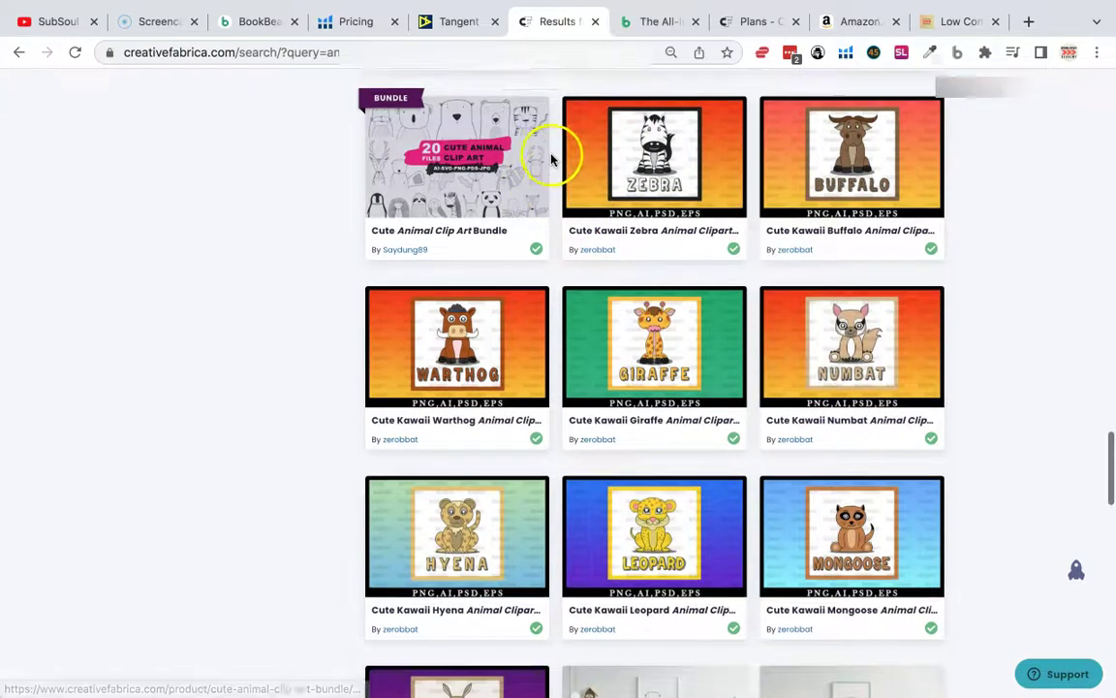
scroll(456, 201, "up", 5)
scroll(456, 202, "up", 3)
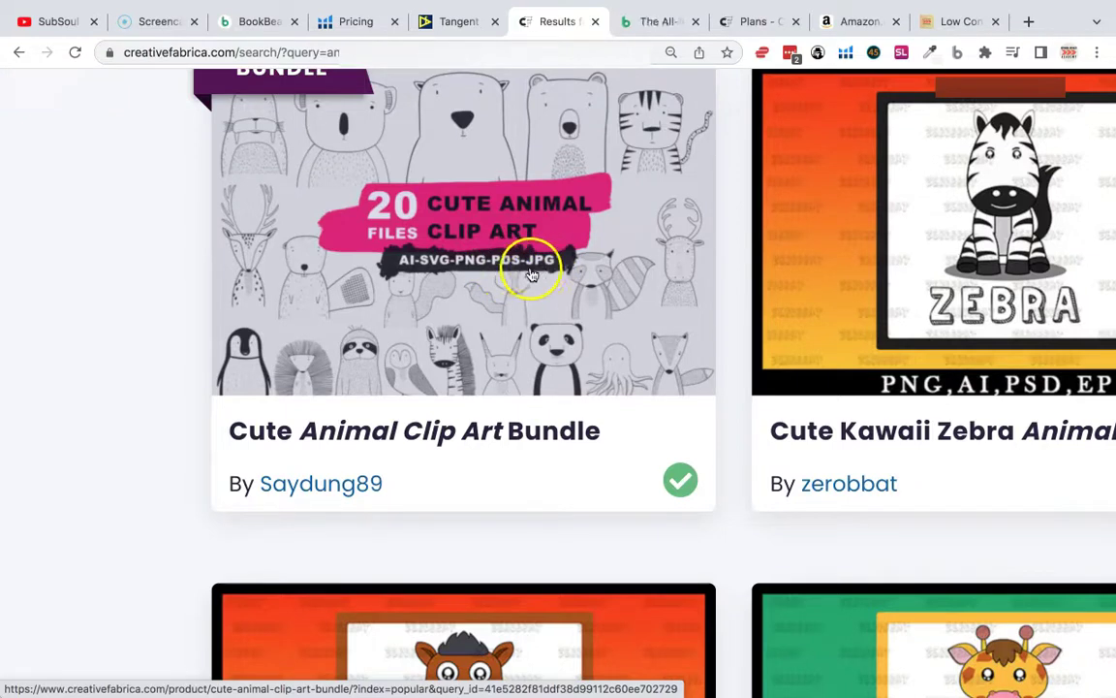
key("ctrl+0")
scroll(522, 276, "down", 3)
scroll(460, 332, "up", 4)
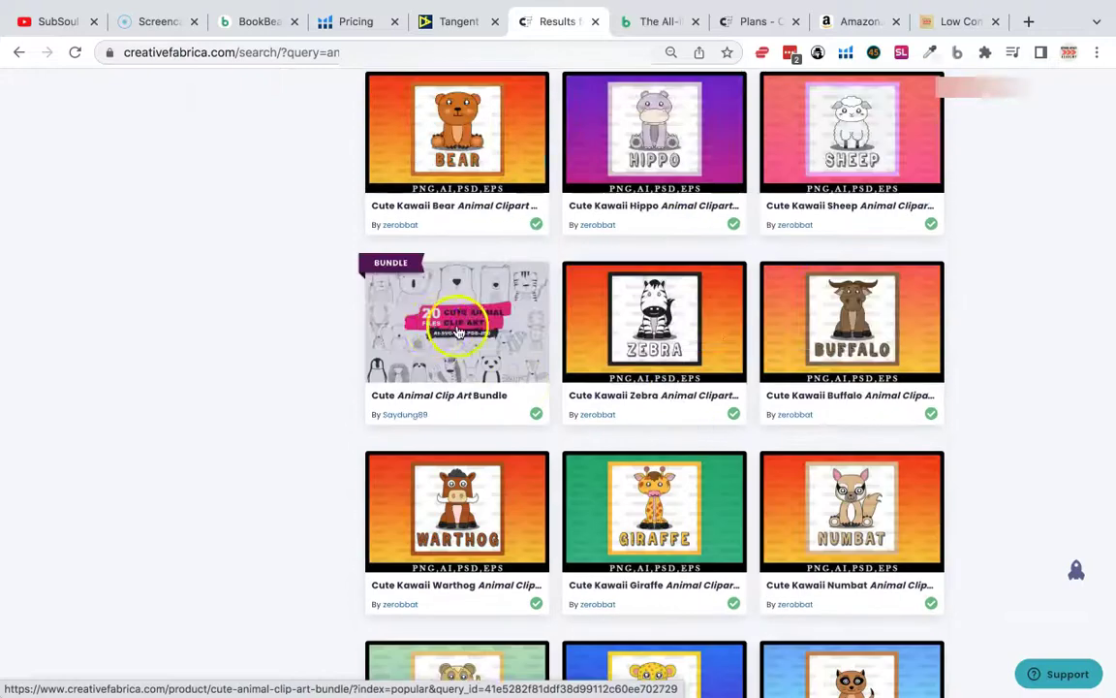
scroll(955, 374, "down", 8)
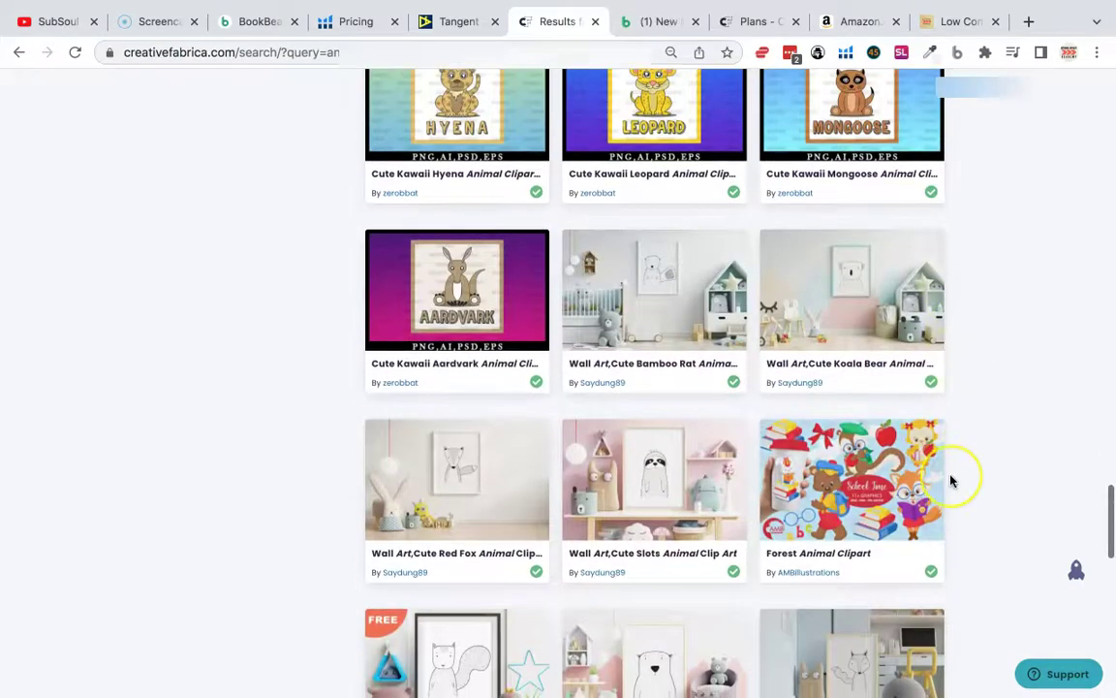
Step: Browse further through the animal clipart results, including the wall art and woodland sets, and return to the start of the list
scroll(951, 481, "down", 10)
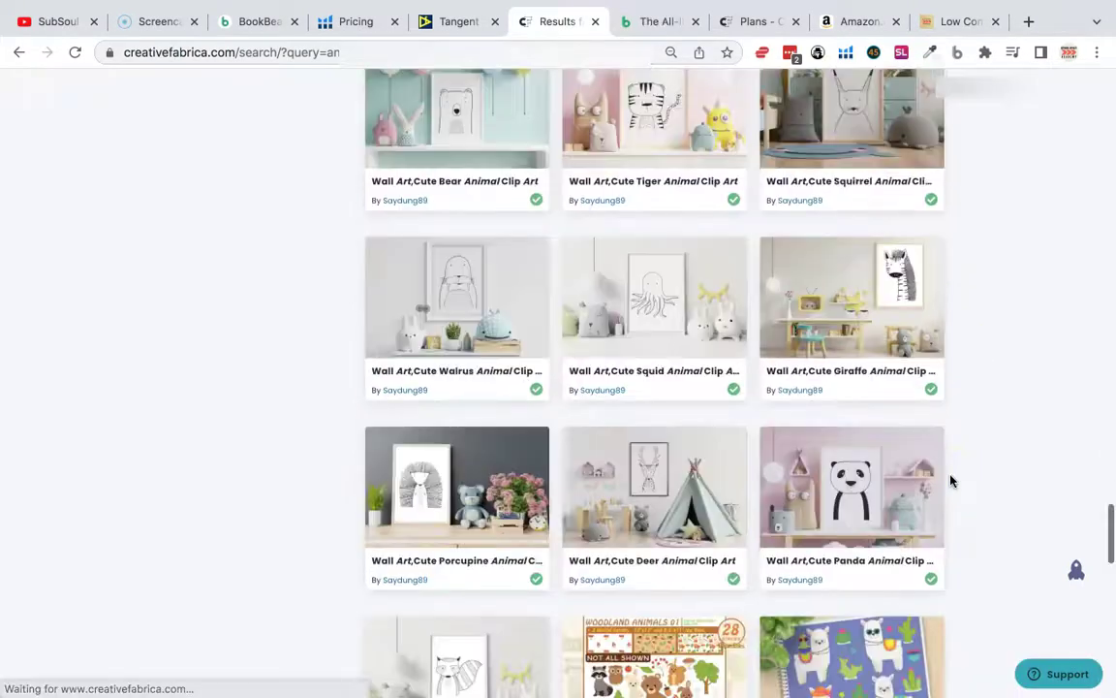
scroll(951, 481, "down", 3)
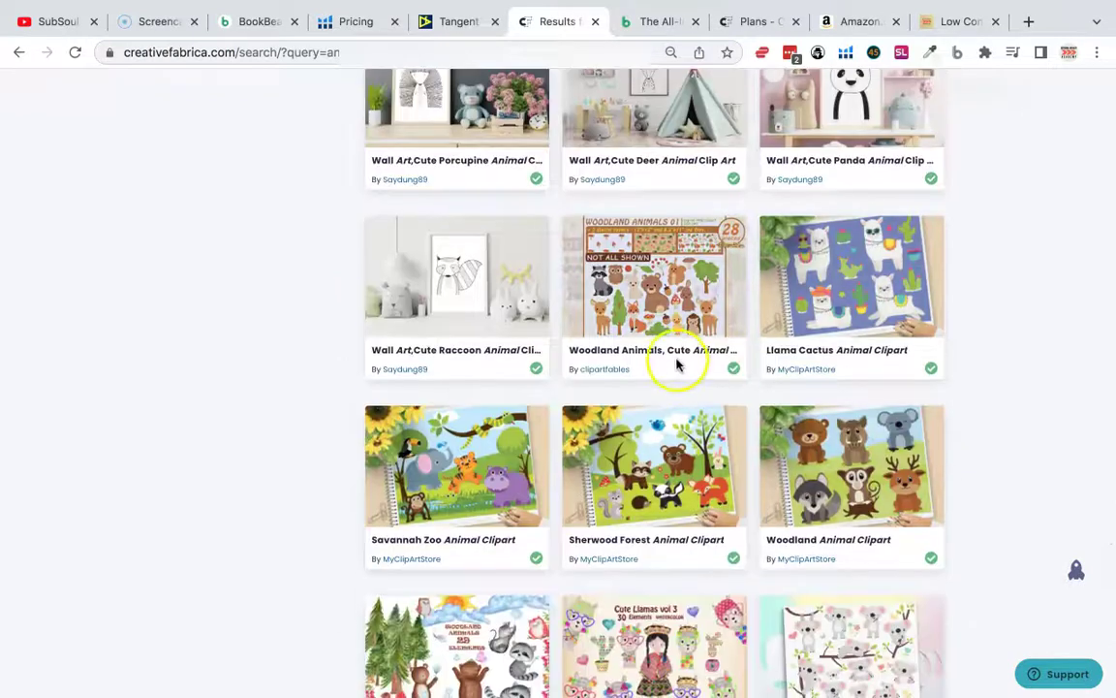
scroll(852, 465, "down", 3)
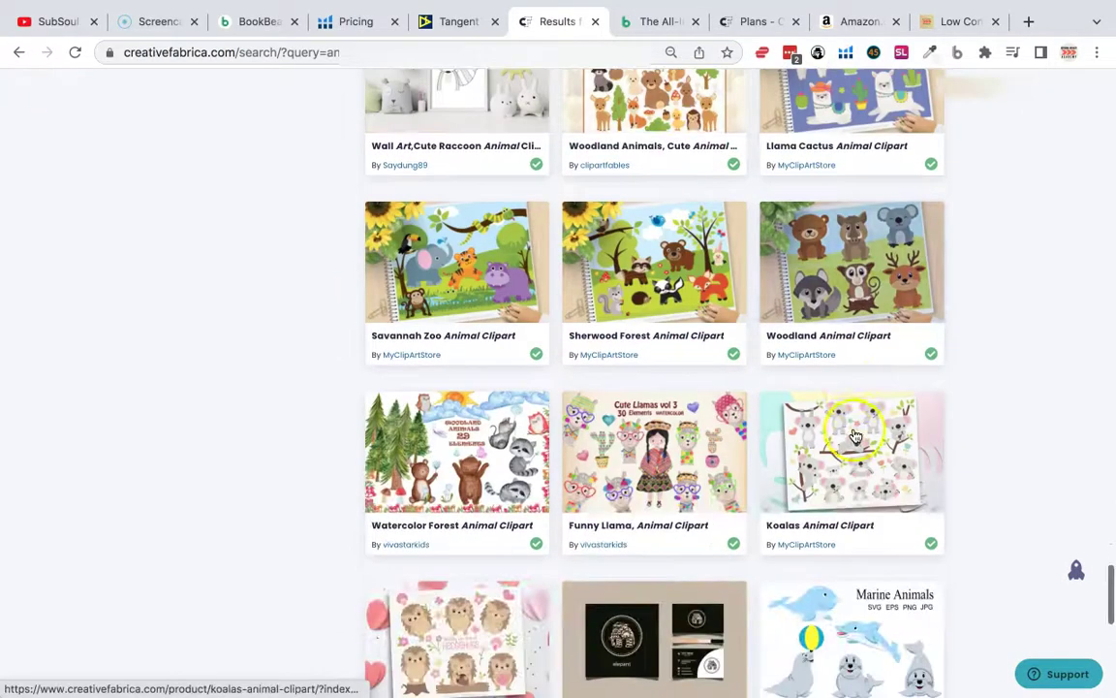
scroll(974, 344, "up", 15)
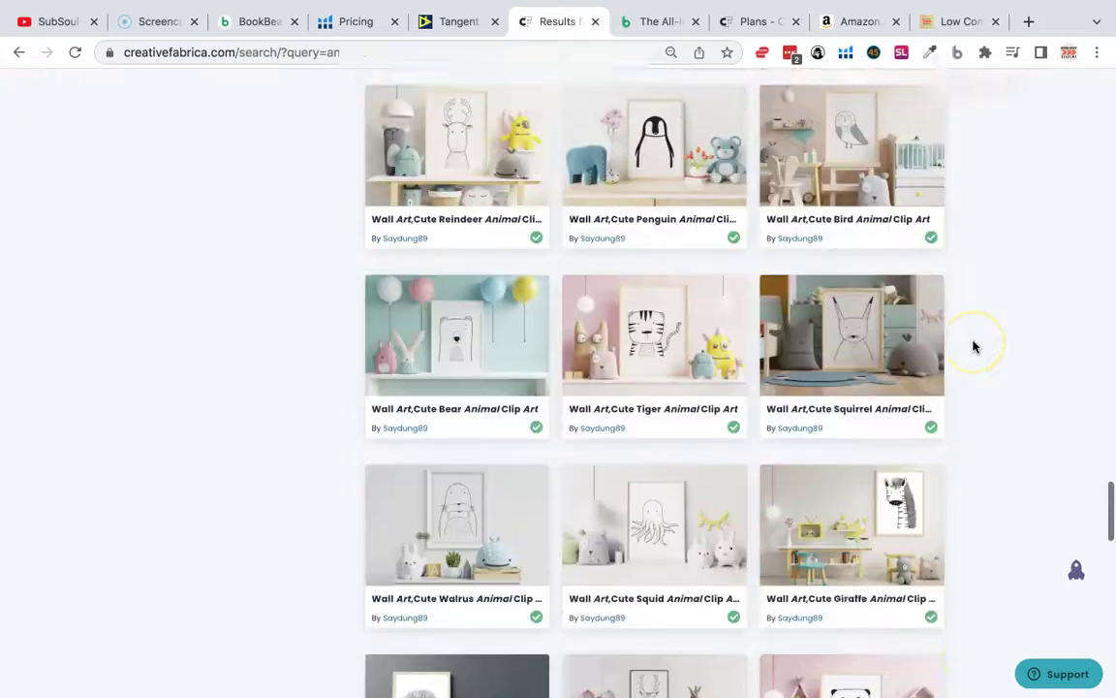
scroll(974, 346, "up", 10)
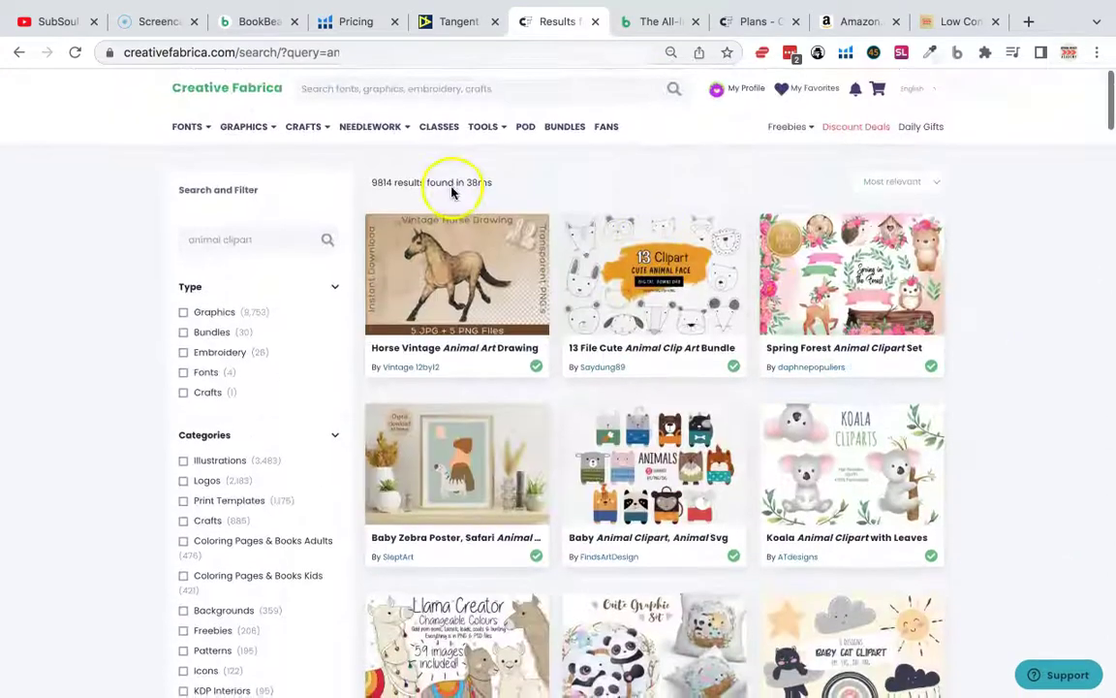
Step: Open Creative Fabrica's Sans Serif fonts category and look through the most popular fonts
left_click(224, 134)
mouse_move(205, 140)
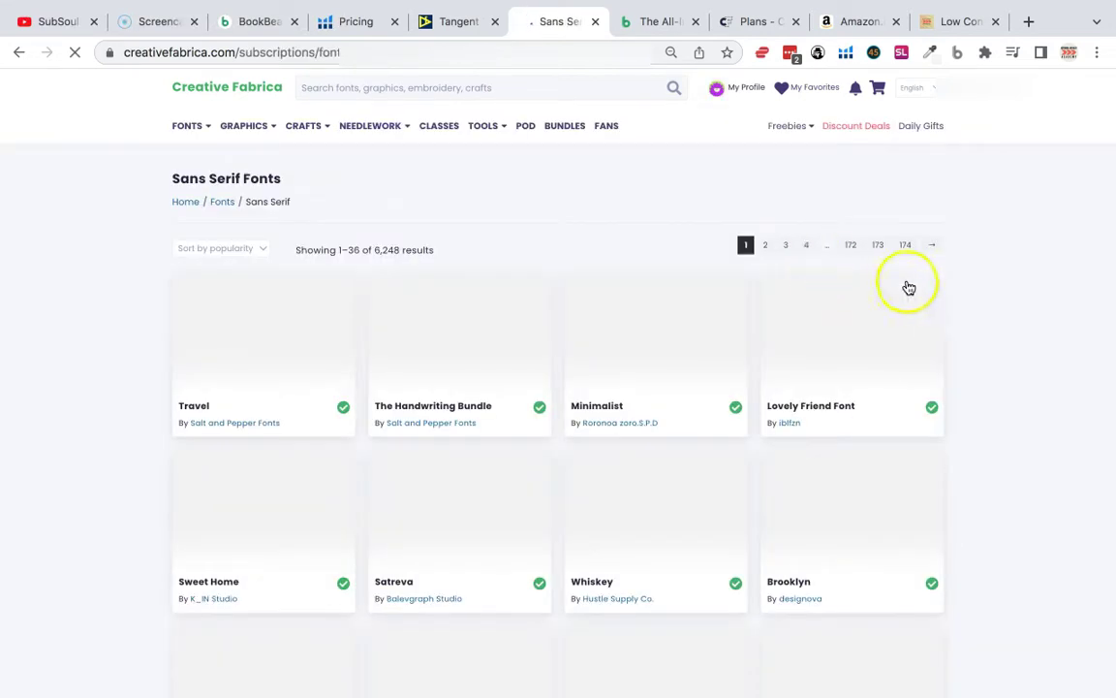
scroll(961, 363, "down", 1)
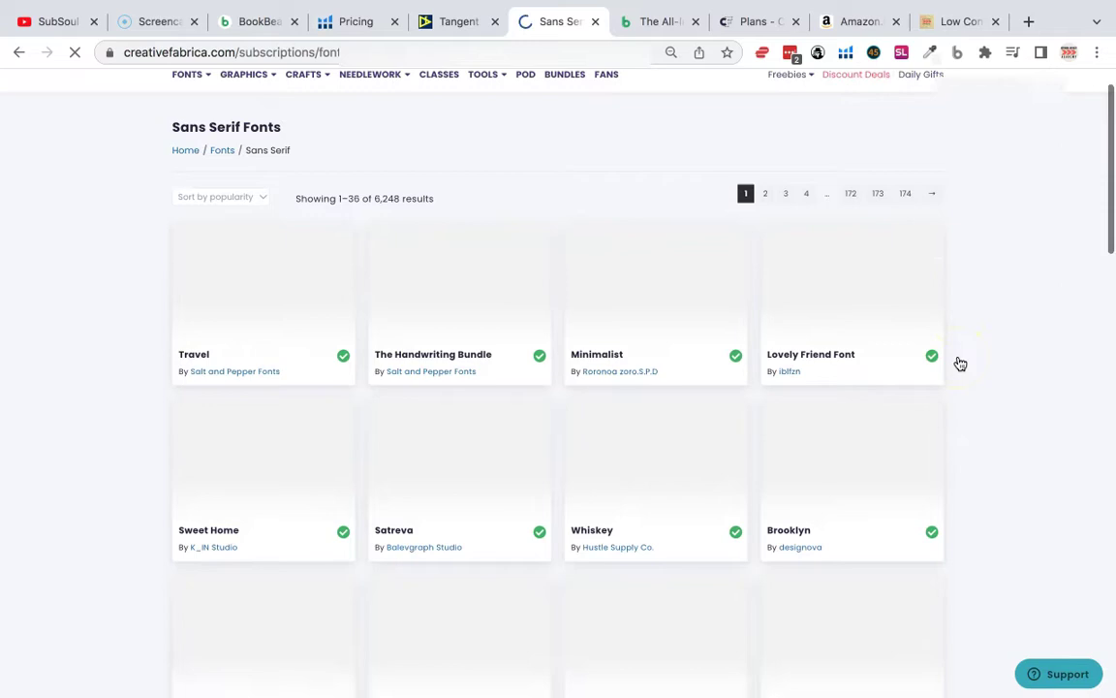
scroll(960, 363, "down", 1)
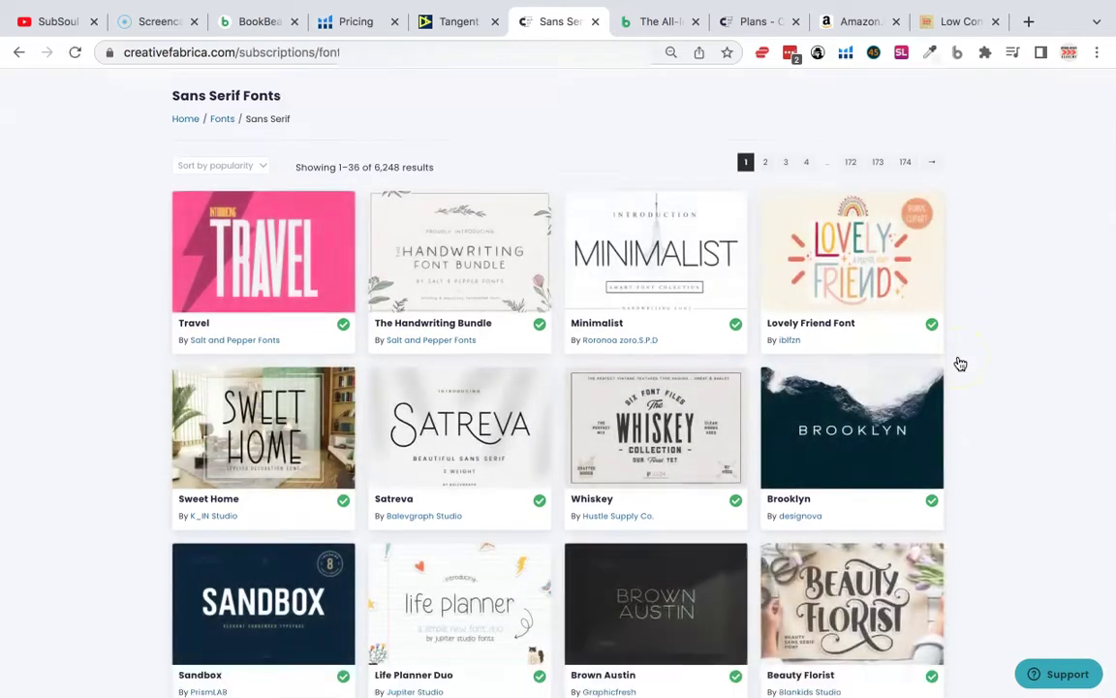
scroll(961, 364, "down", 1)
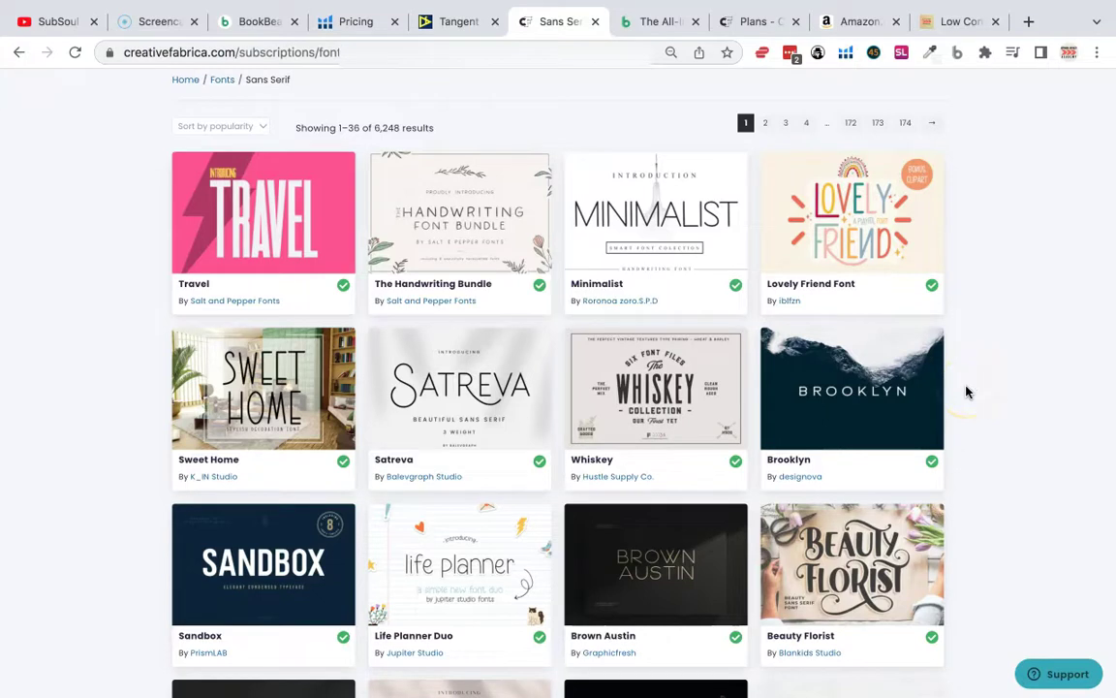
Step: Open the Brooklyn font's product page and review its download and commercial licence details
left_click(931, 394)
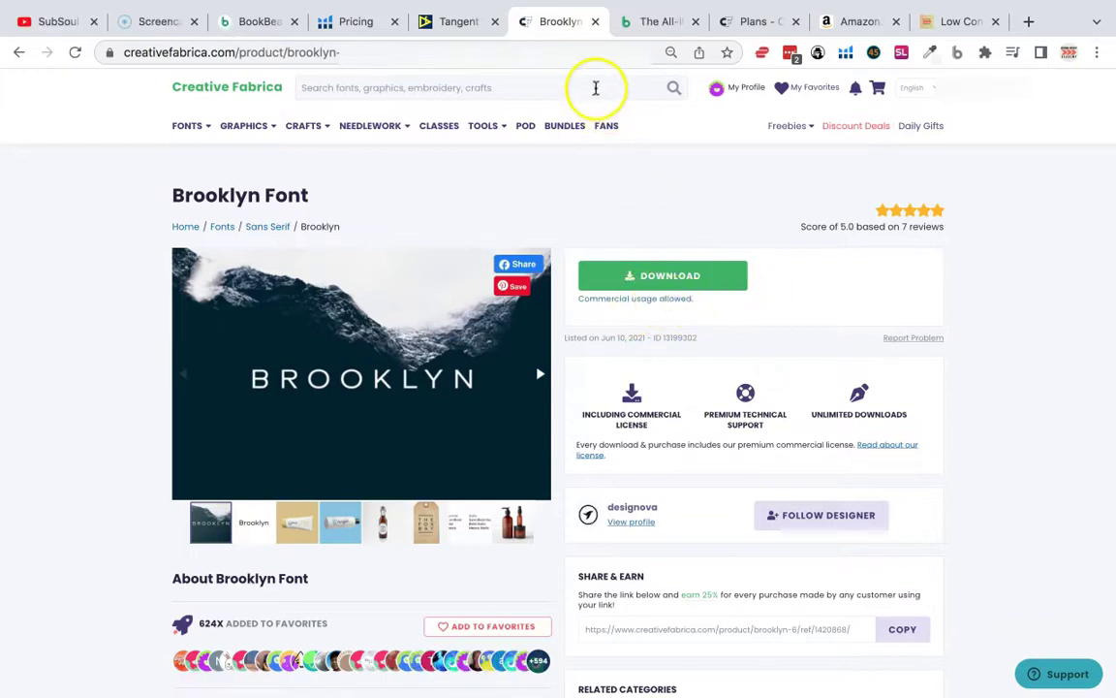
left_click(544, 88)
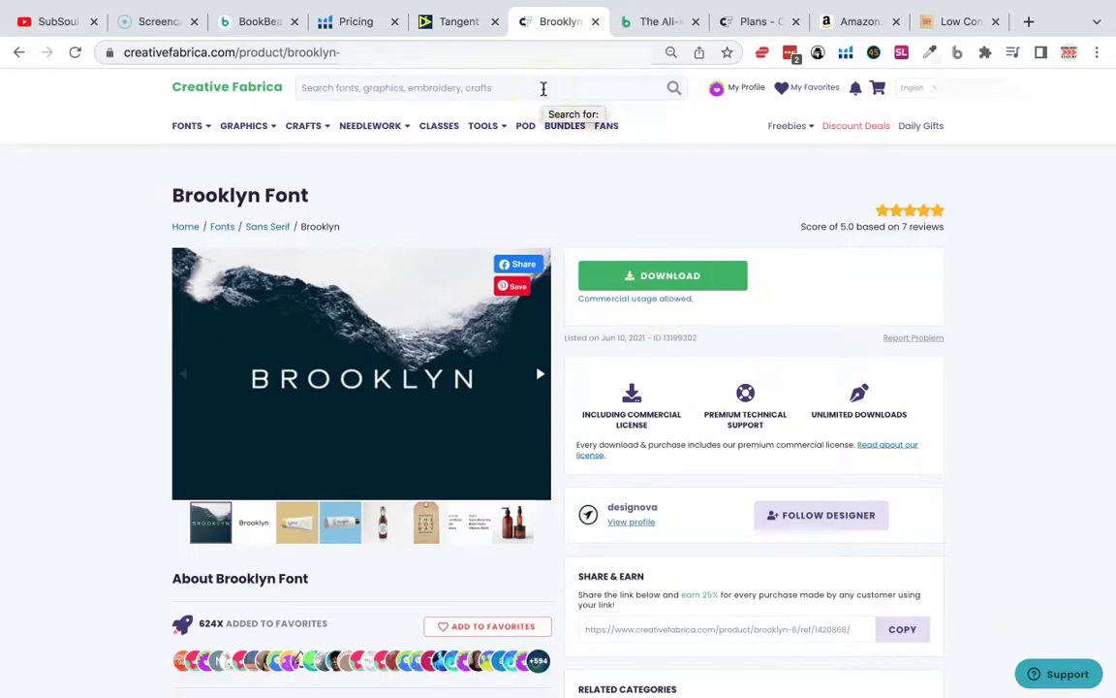
mouse_move(760, 92)
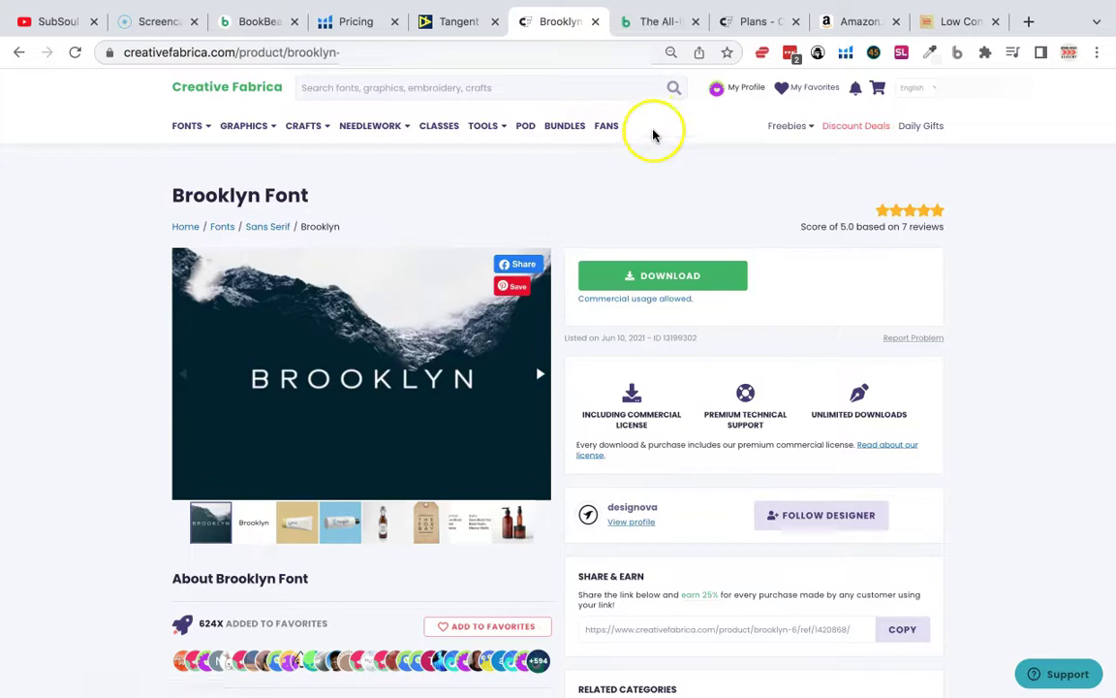
Step: Switch to BookBeam's pricing page and compare the yearly Starter, Basic and Pro plans, glancing at the Niche Finder in between
left_click(660, 20)
scroll(700, 298, "up", 1)
scroll(701, 297, "down", 1)
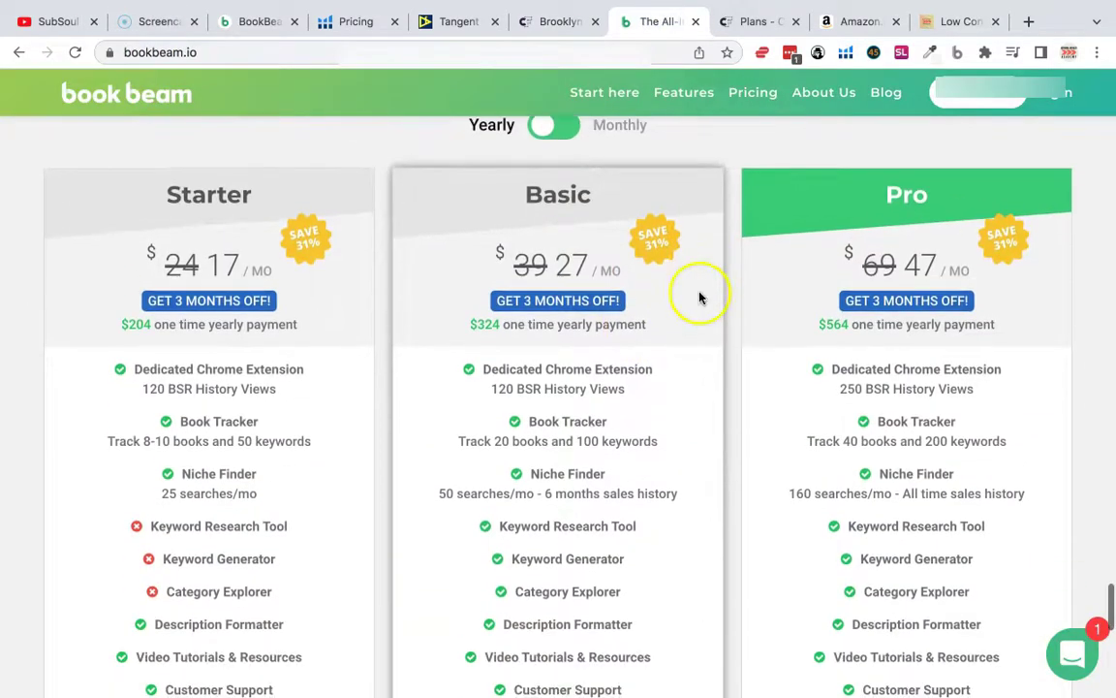
scroll(572, 253, "up", 1)
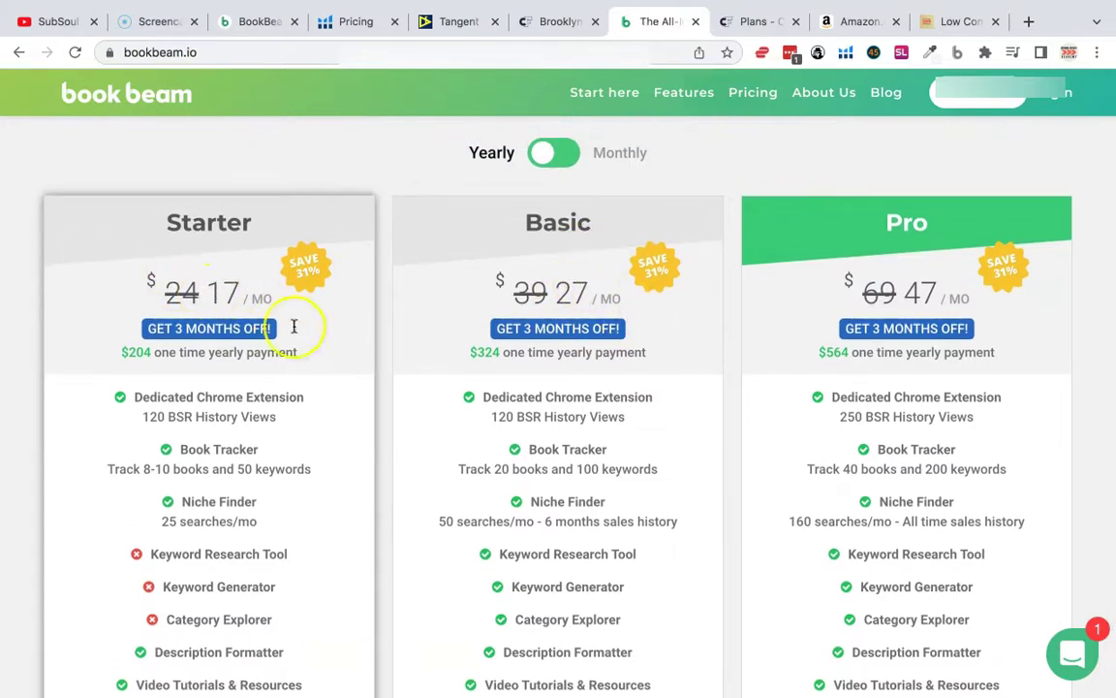
scroll(378, 326, "down", 2)
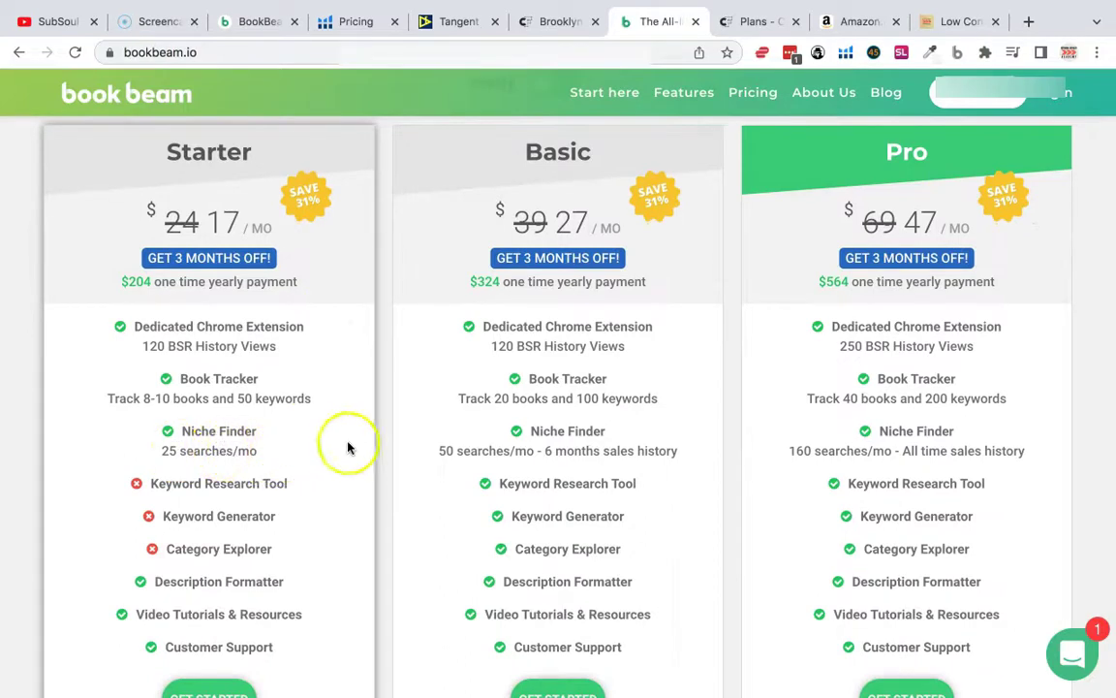
left_click(260, 22)
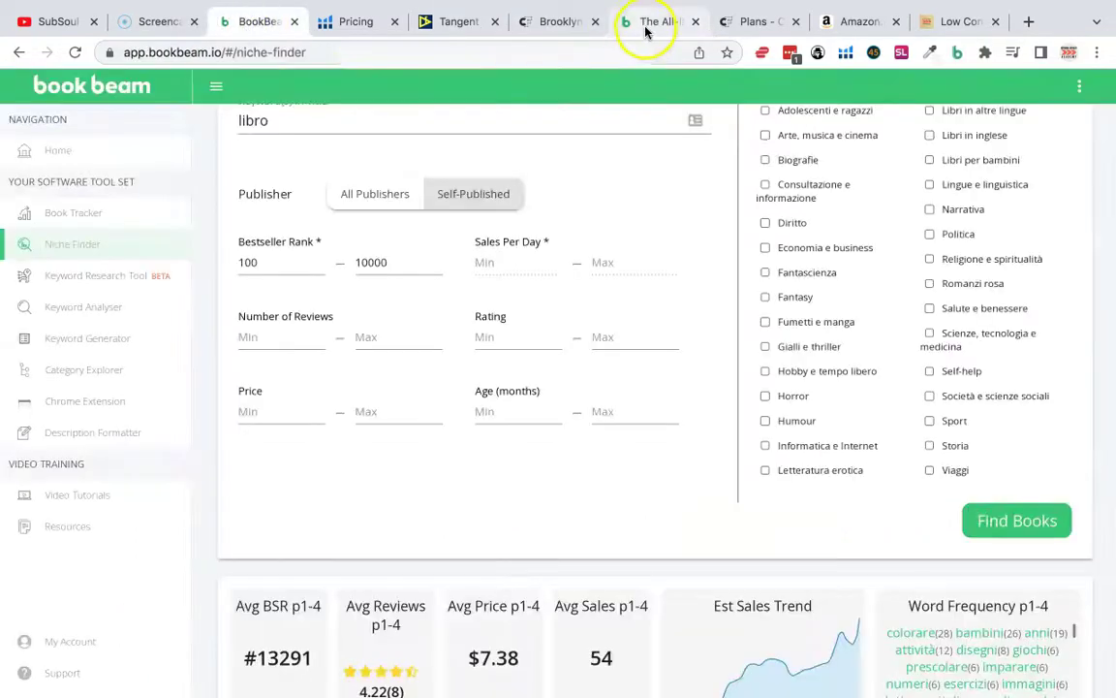
left_click(648, 24)
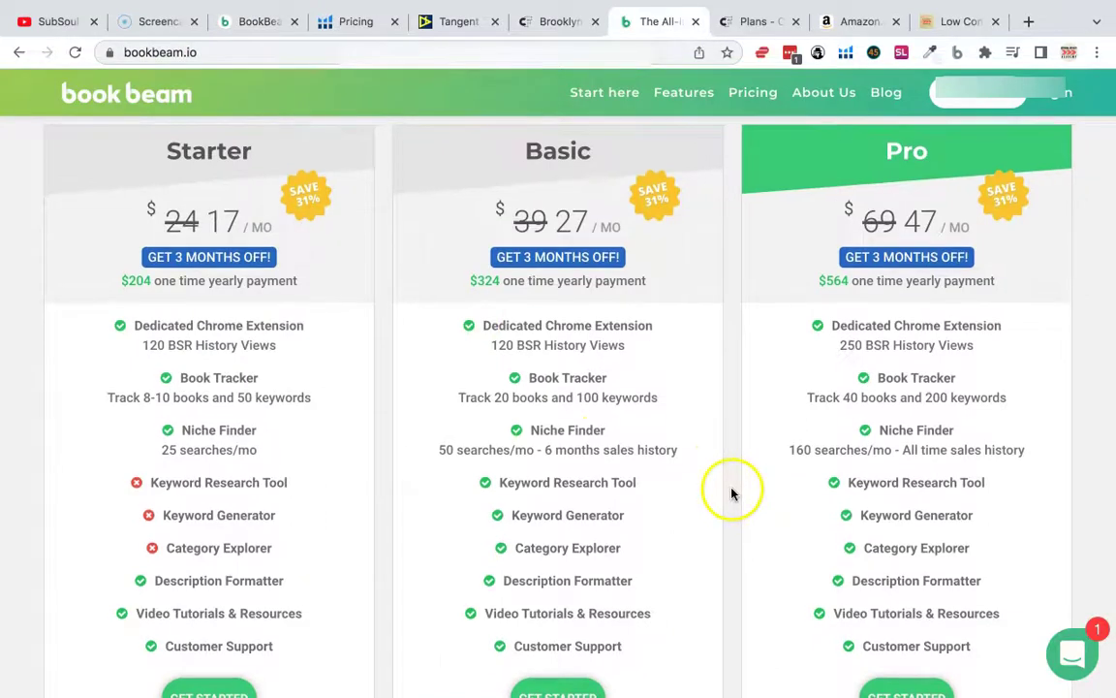
scroll(750, 389, "down", 3)
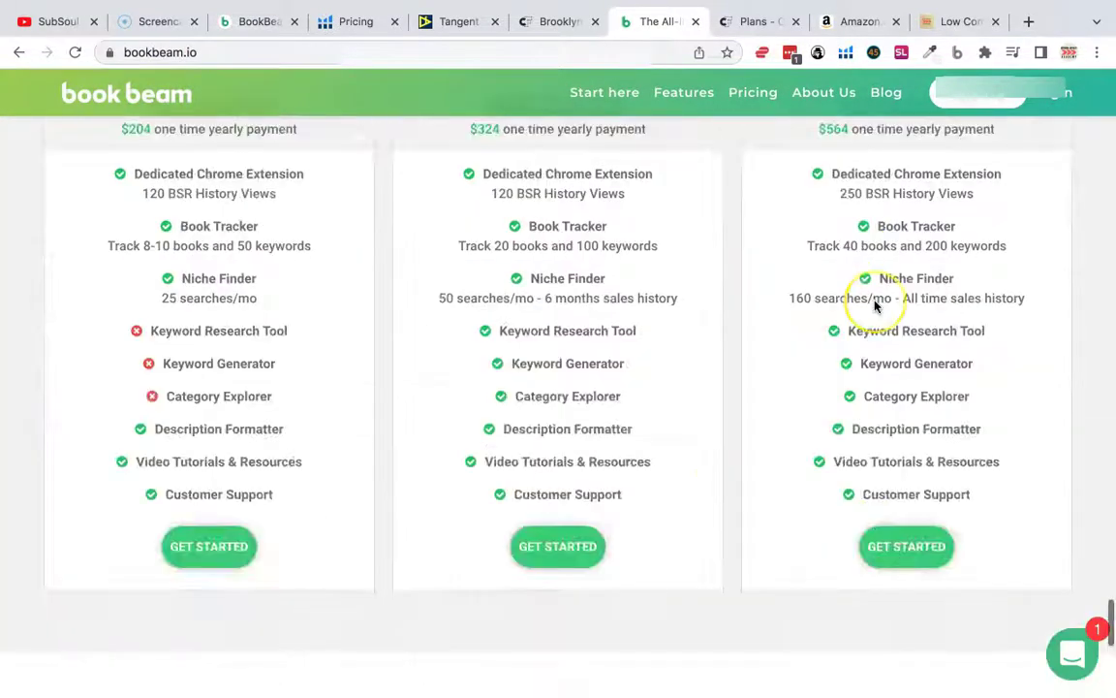
Step: Switch BookBeam's pricing to monthly billing and compare the prices and features of the three plans
scroll(875, 307, "up", 4)
left_click(621, 331)
scroll(568, 334, "down", 5)
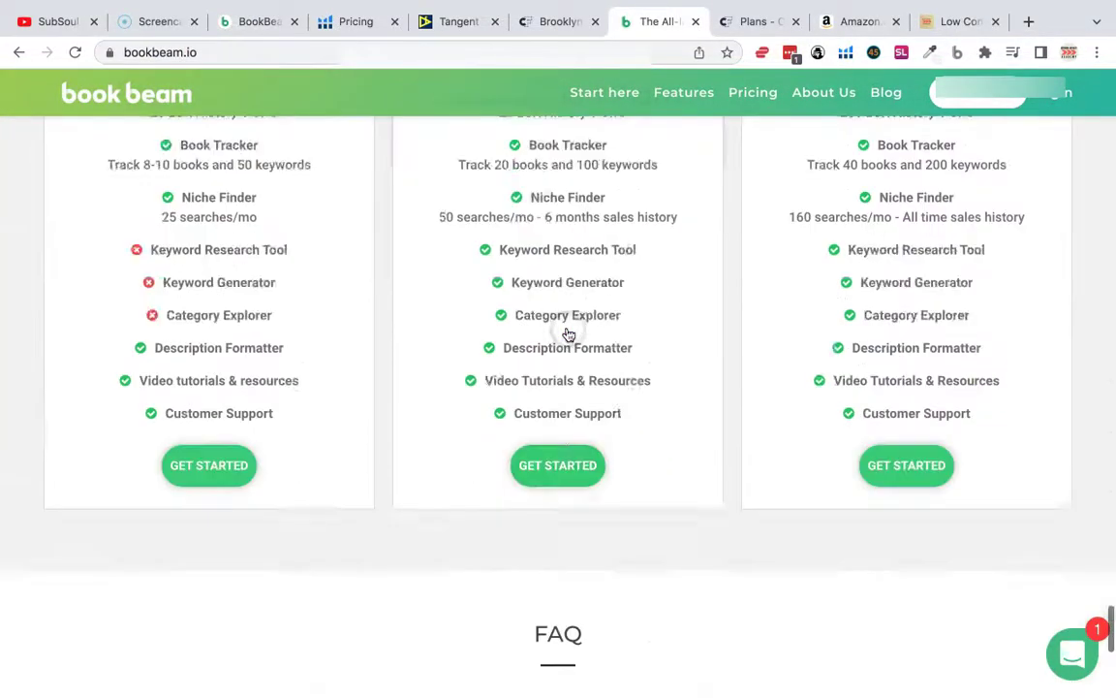
scroll(569, 334, "up", 3)
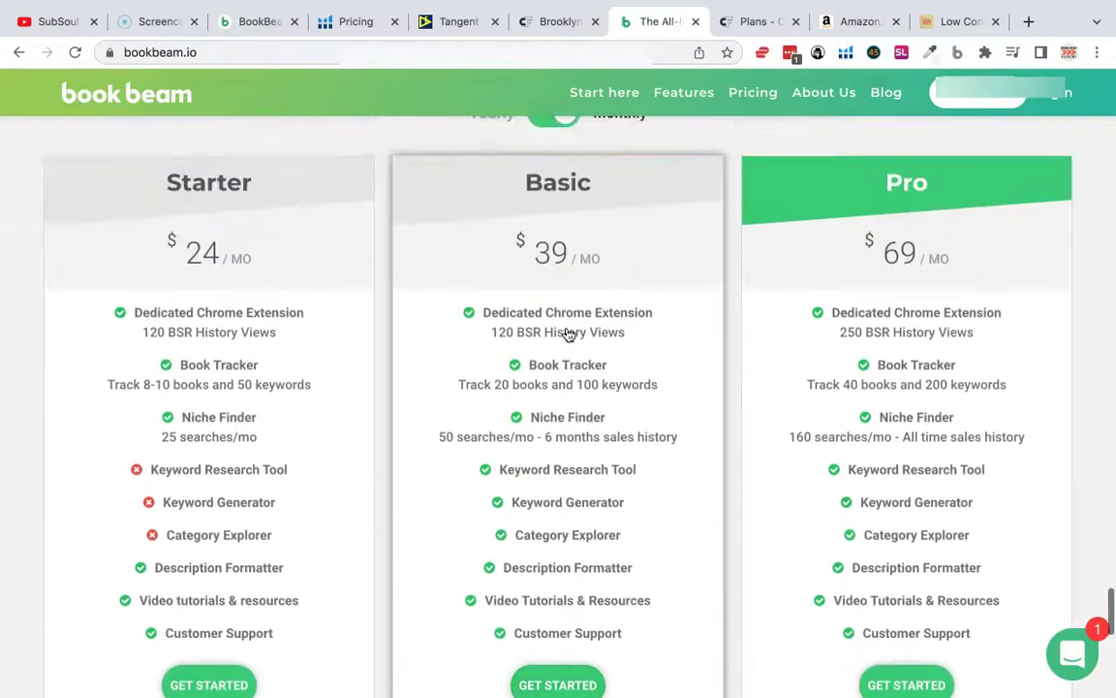
scroll(732, 321, "down", 2)
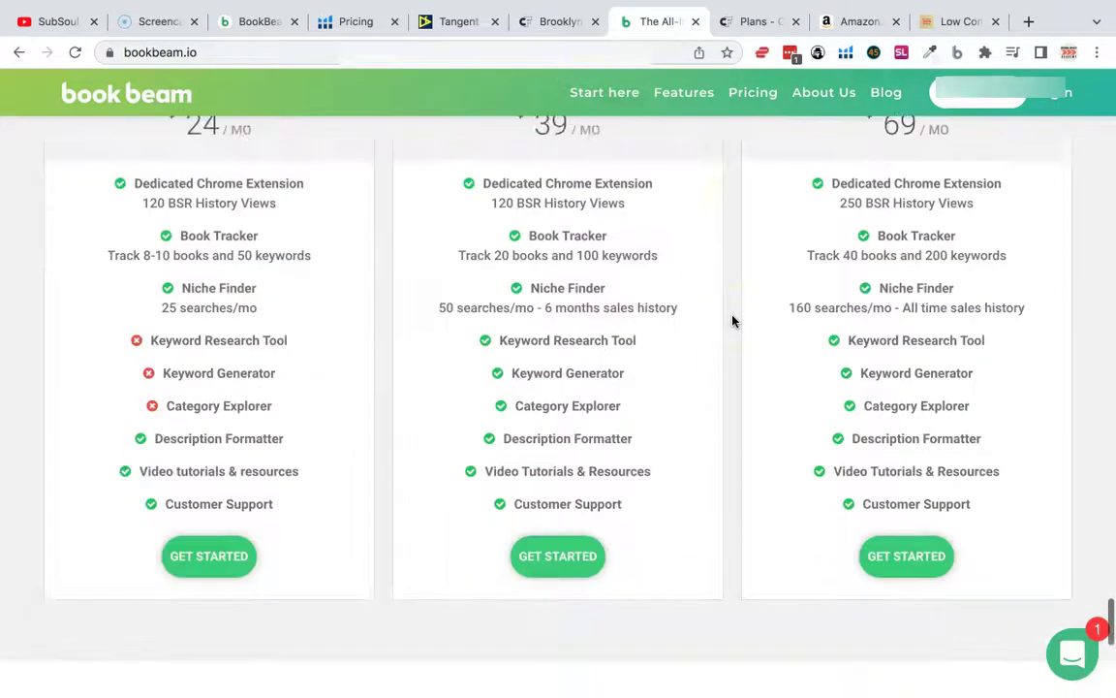
scroll(732, 321, "up", 1)
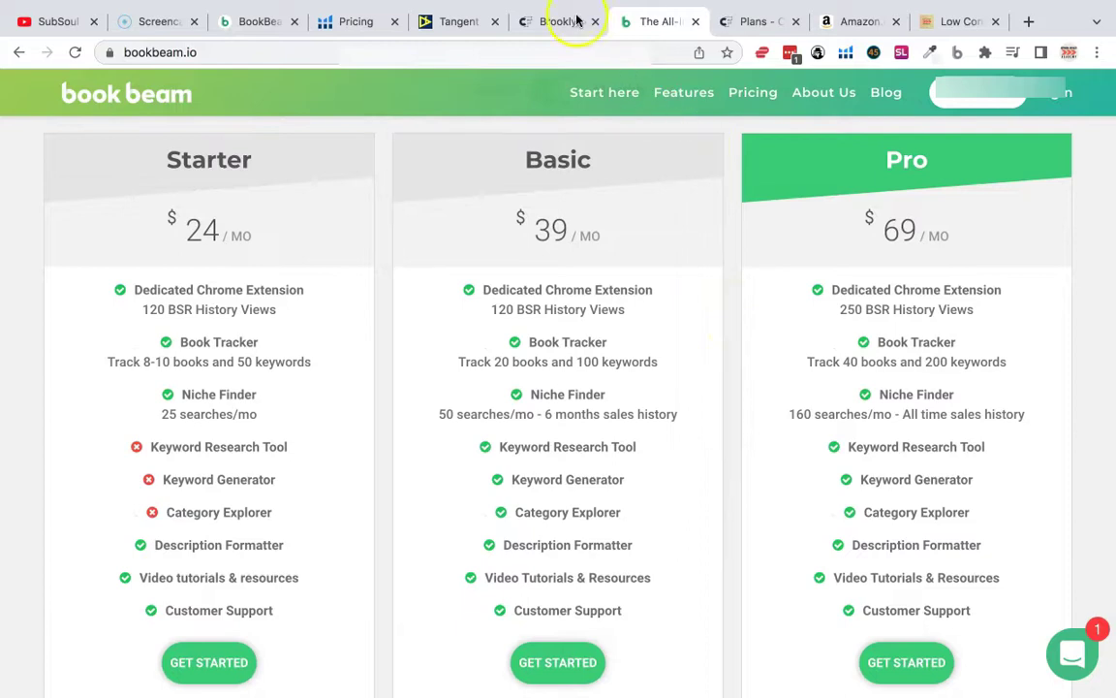
Step: Revisit Tangent Templates, the Creative Fabrica font page, Helium 10's pricing and the BookBeam Niche Finder in turn
left_click(463, 23)
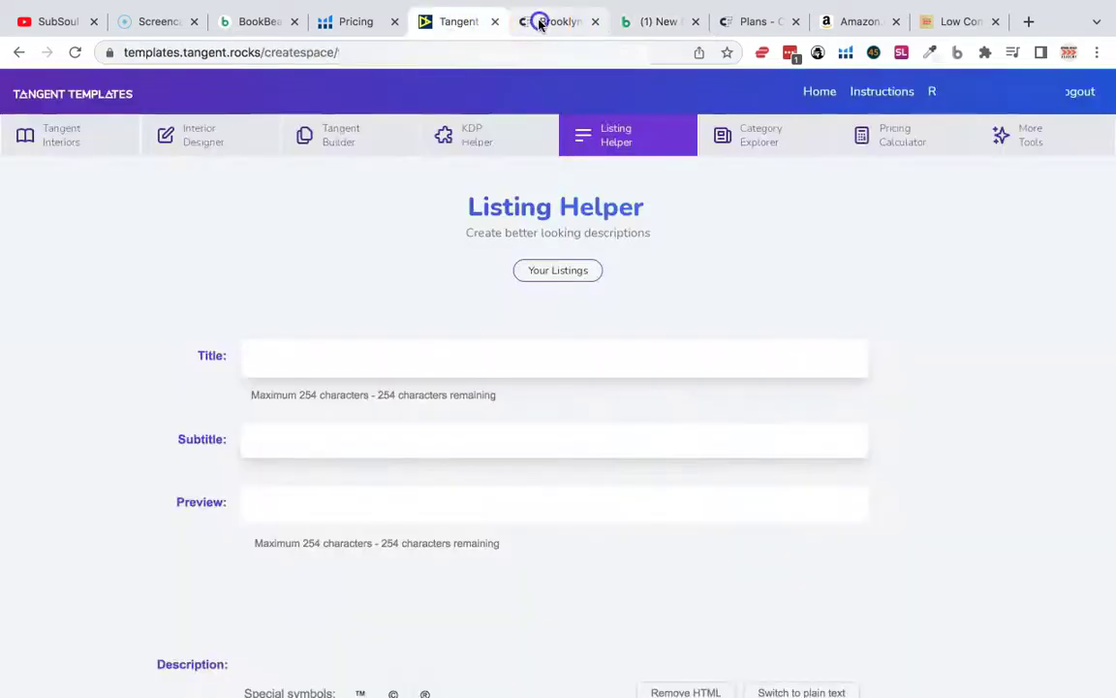
left_click(551, 22)
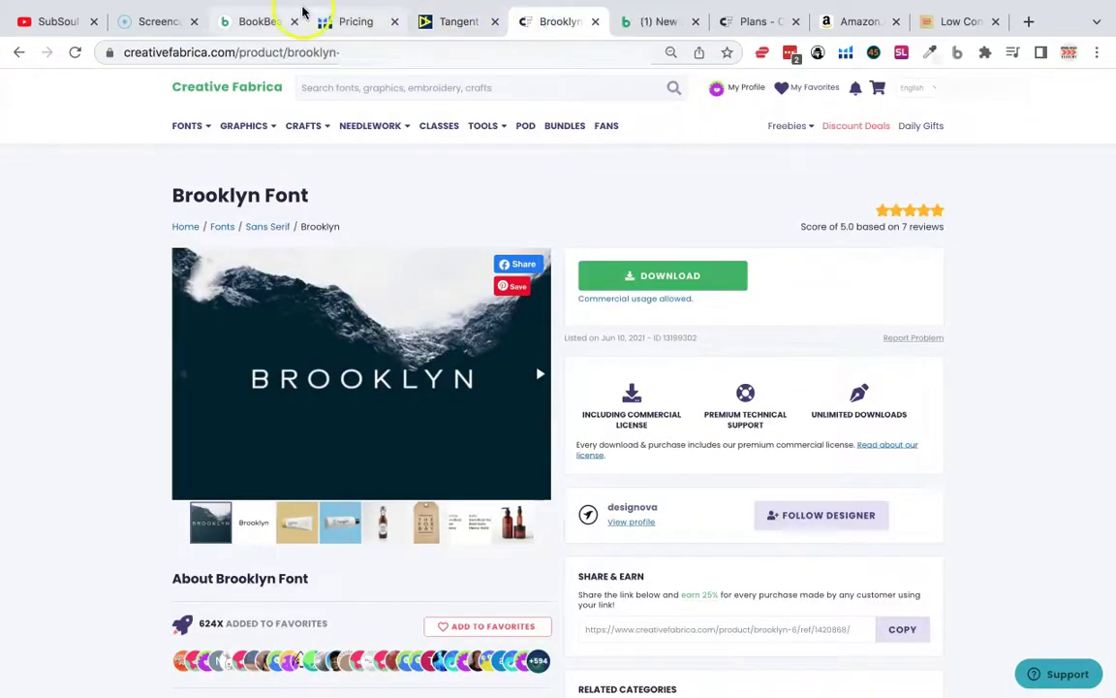
left_click(354, 21)
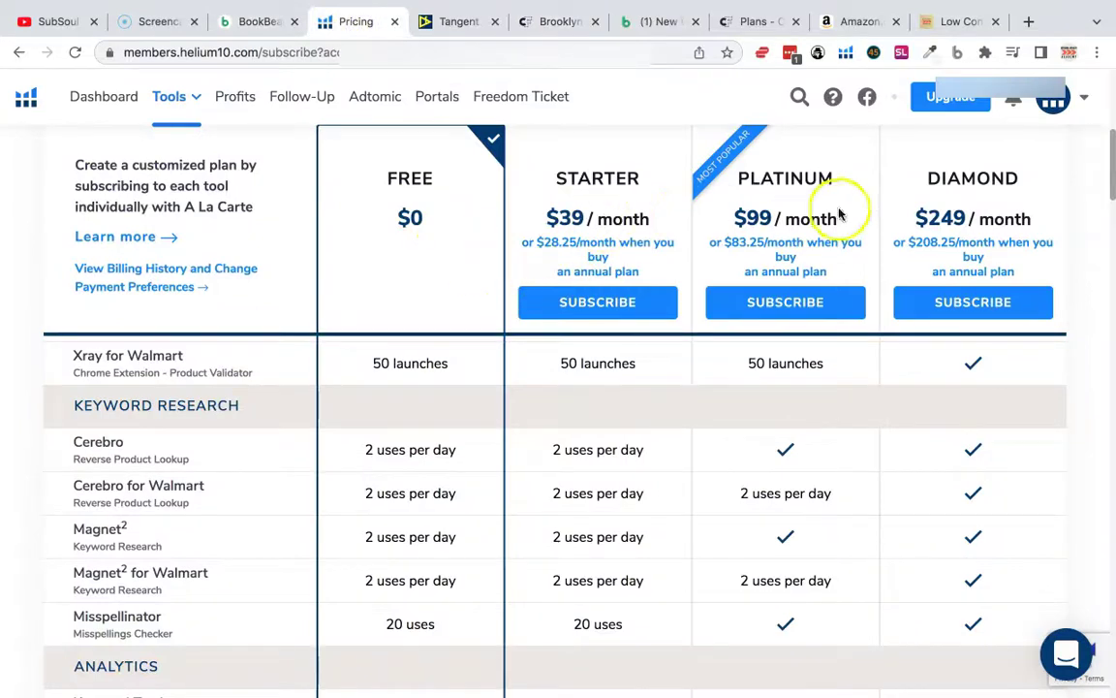
left_click(283, 22)
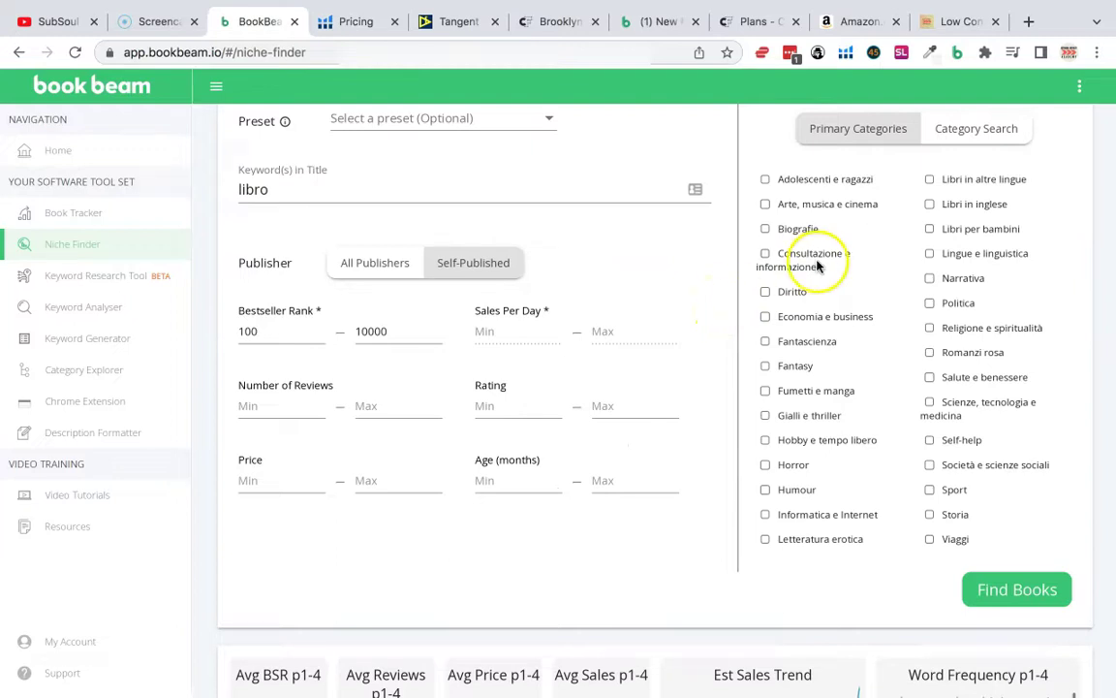
Step: Open the Low Content Elite Society page and look through its alumni success stories and royalty screenshots
left_click(952, 21)
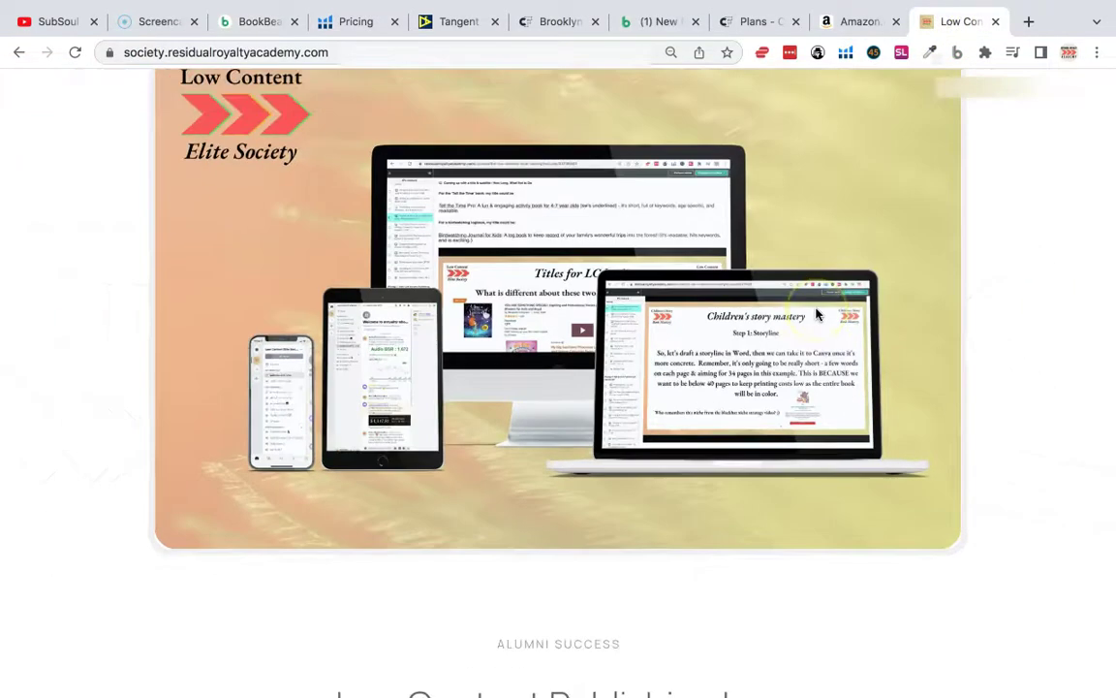
scroll(817, 315, "down", 6)
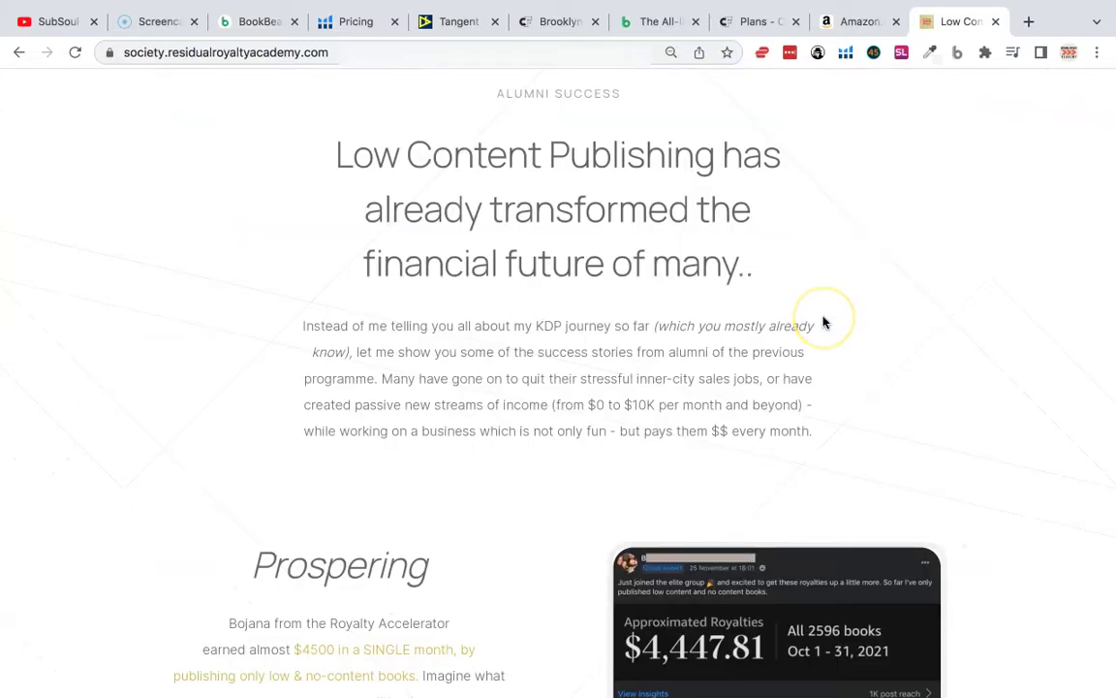
scroll(822, 463, "down", 3)
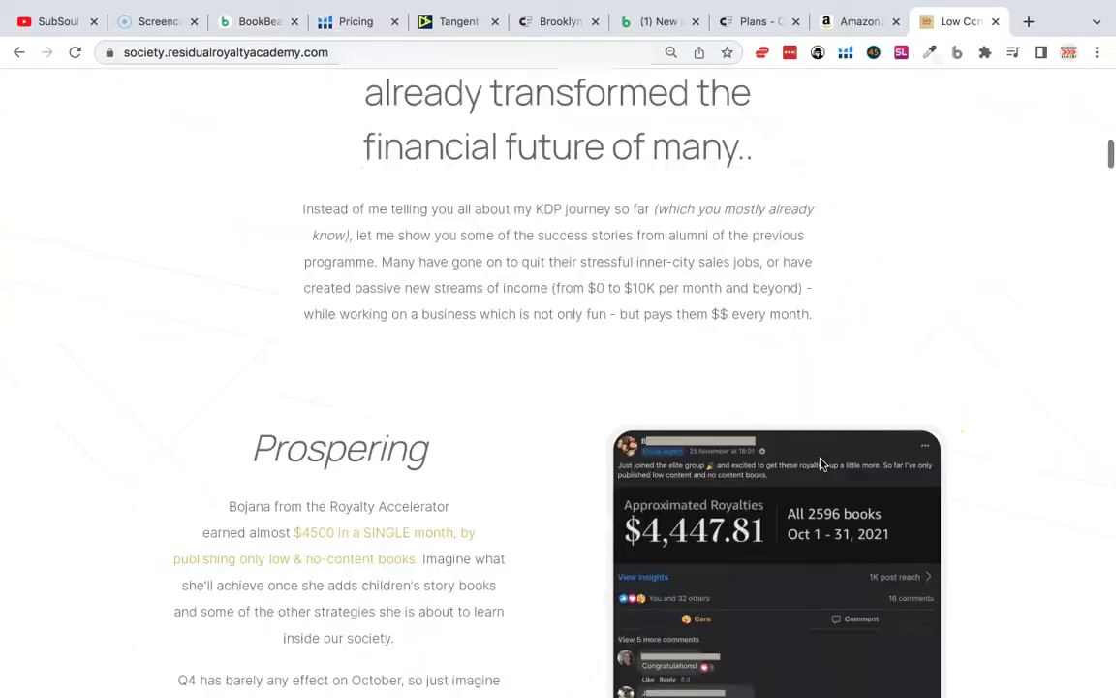
scroll(821, 465, "down", 10)
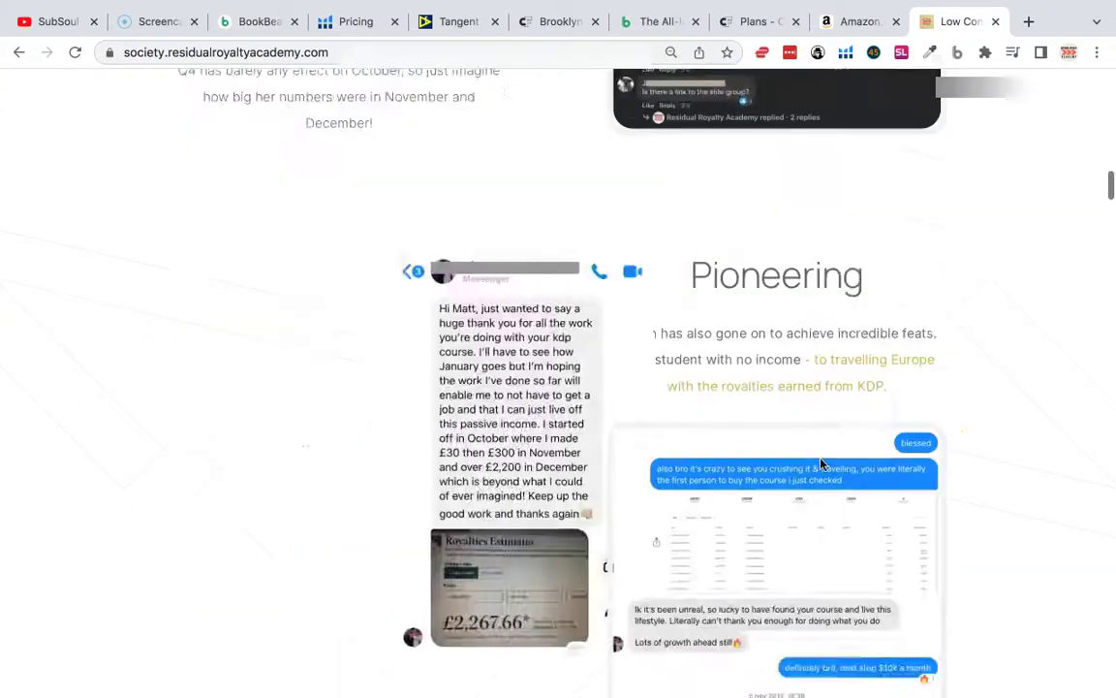
scroll(821, 464, "down", 7)
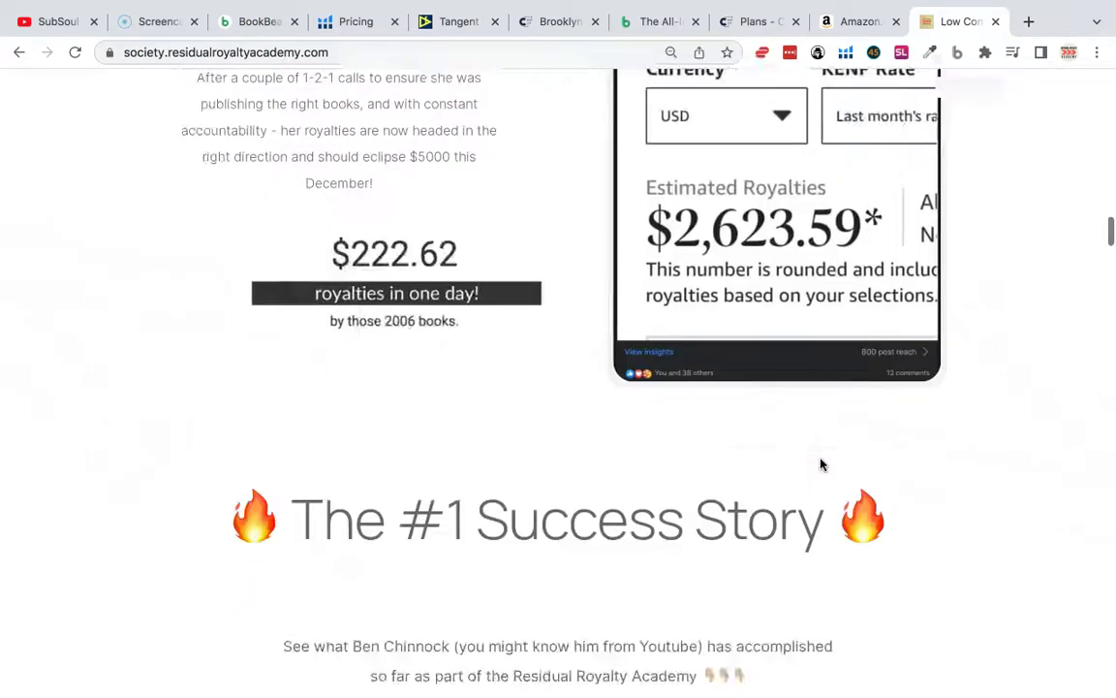
scroll(821, 464, "down", 12)
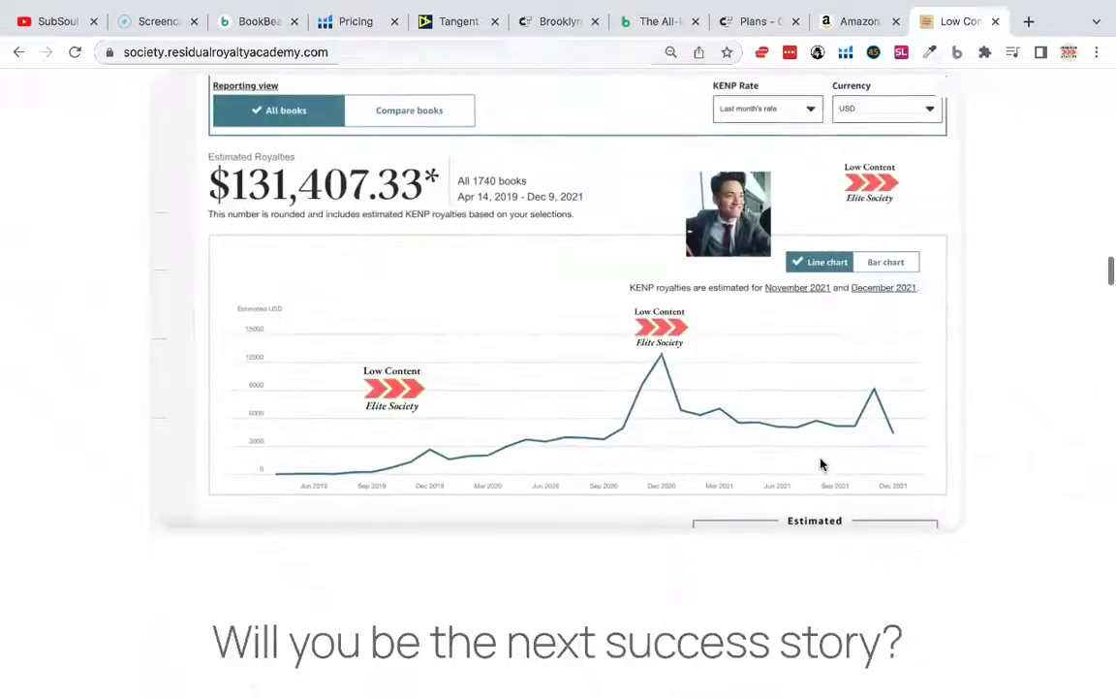
Step: Review the society page's Profitability, Accountability and Return on Investment (ROI) sections
scroll(820, 465, "down", 5)
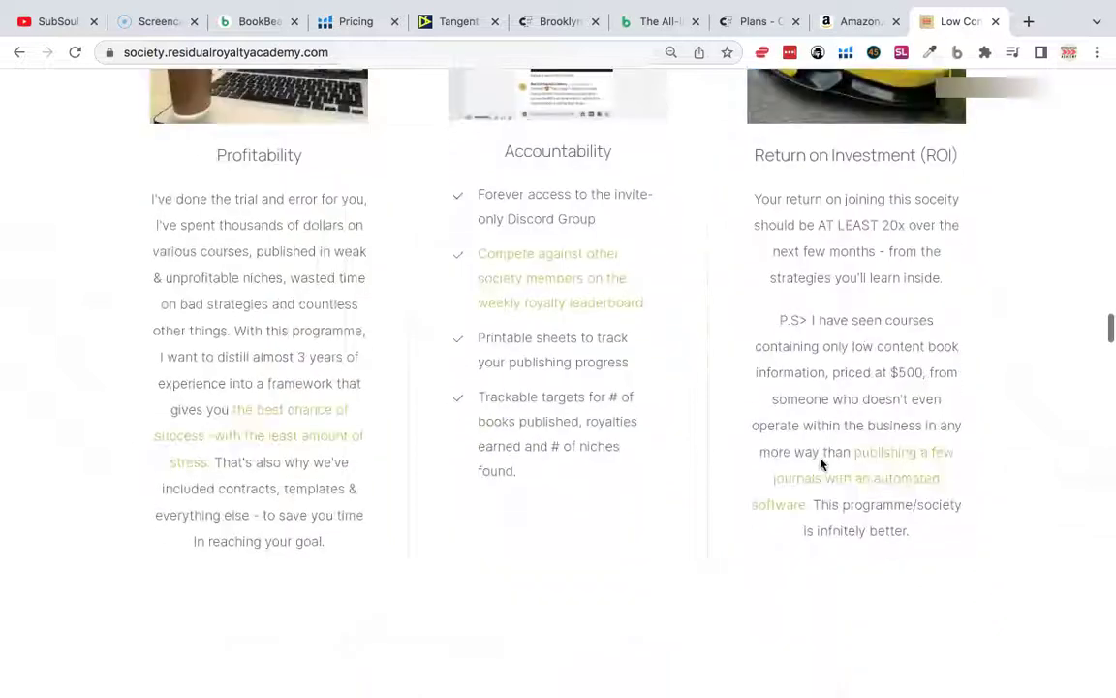
scroll(1032, 435, "up", 7)
scroll(1032, 435, "down", 8)
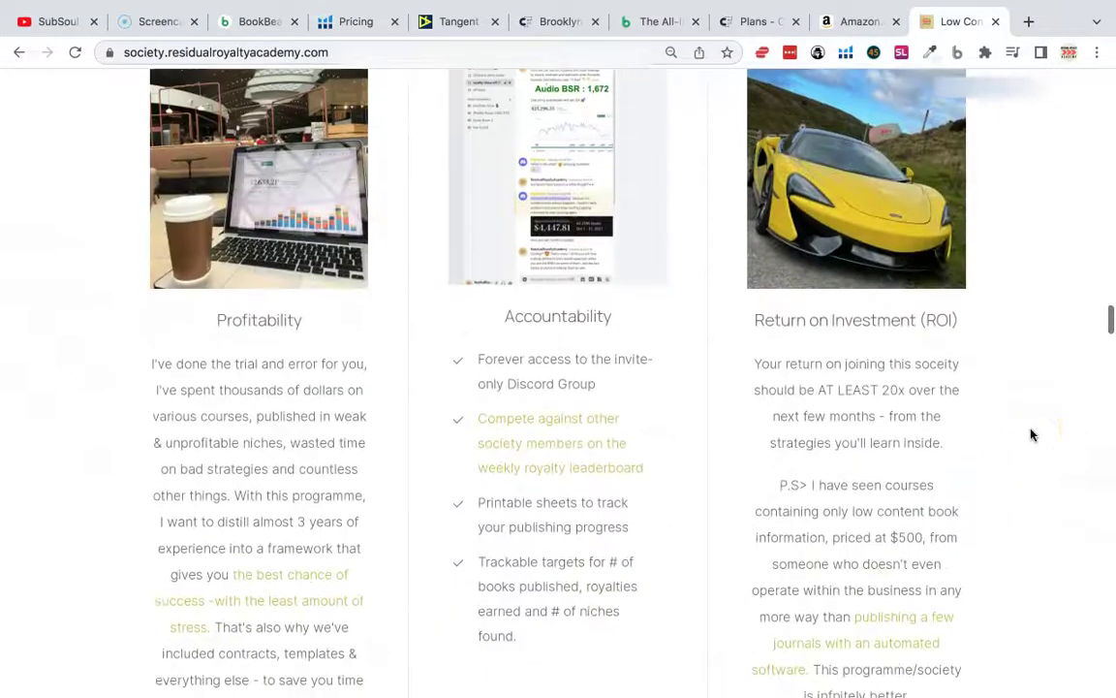
scroll(1032, 435, "down", 7)
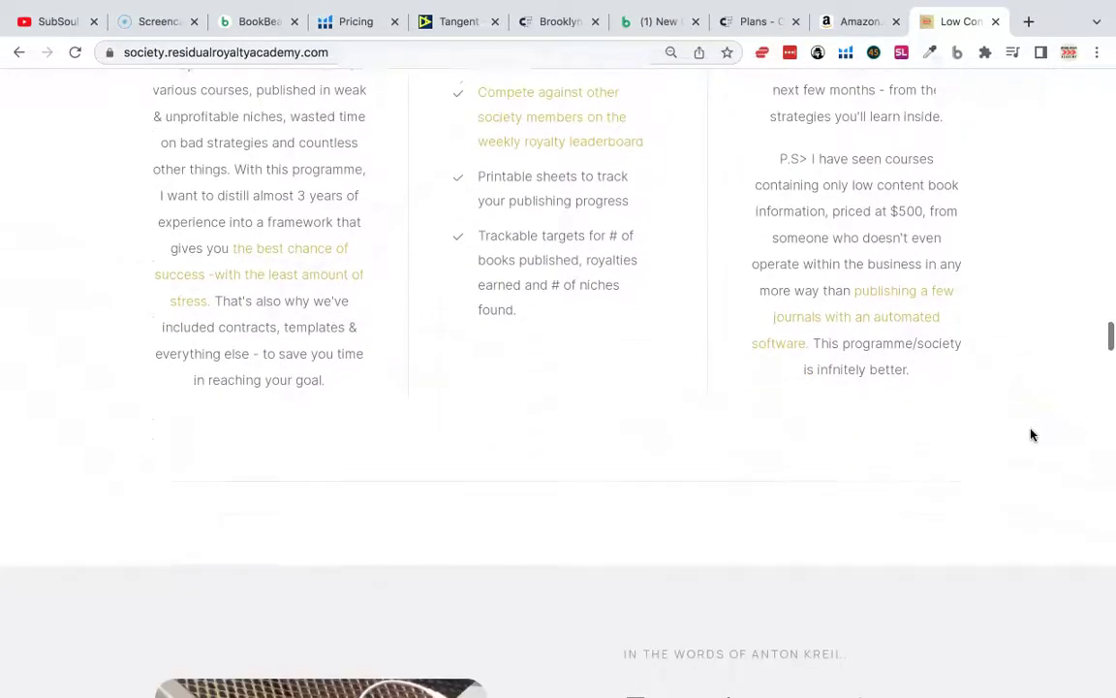
Step: Go through the course's lecture outline from Mindset to Closing Remarks
scroll(969, 224, "down", 6)
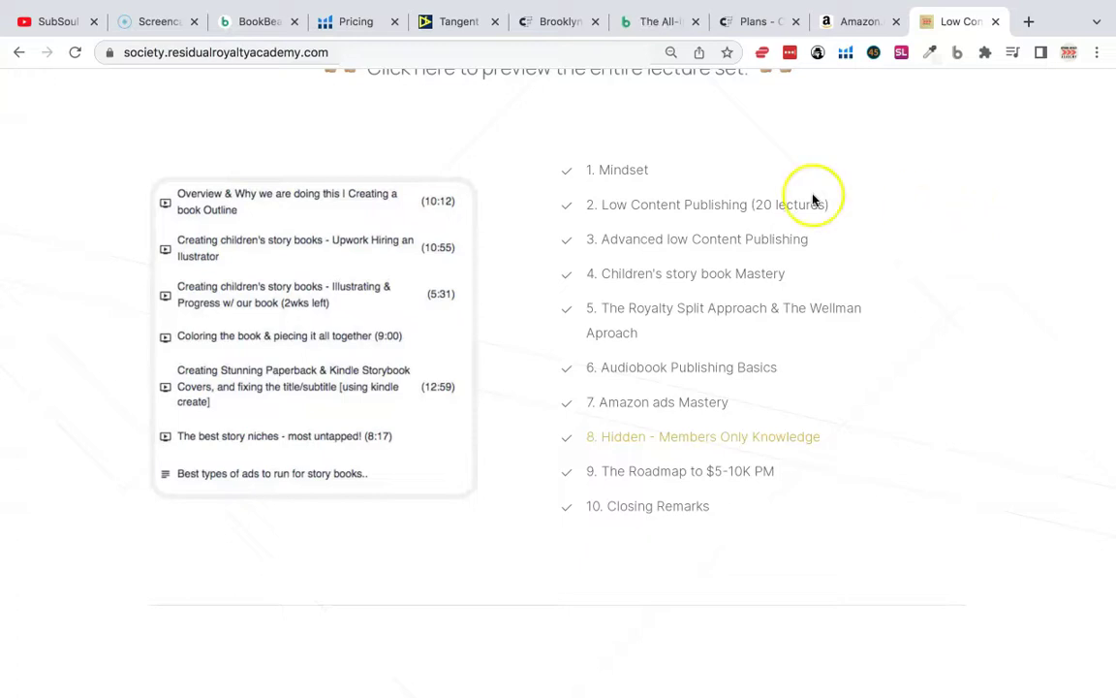
left_click_drag(616, 172, 725, 503)
left_click(725, 504)
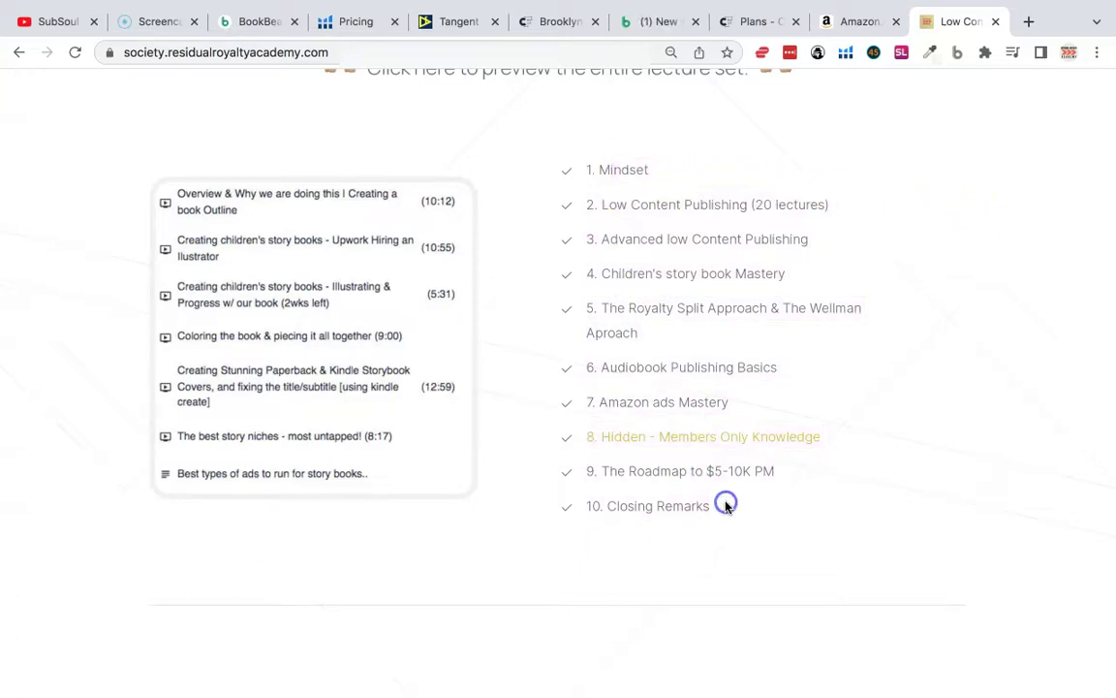